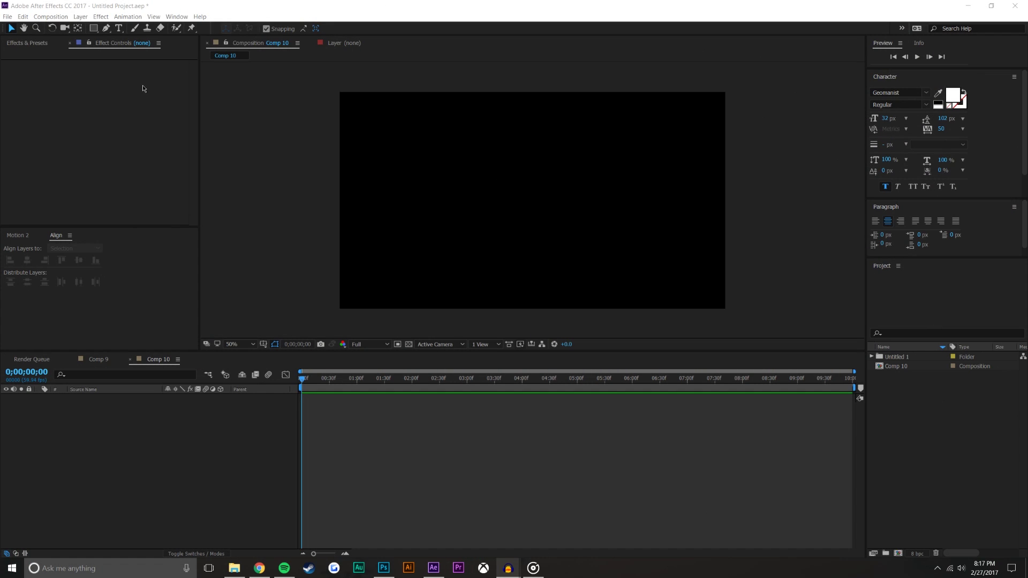
- Draw a red circle near the middle of the composition and move its anchor point to the circle's centre
drag(95, 28, 130, 53)
drag(502, 164, 579, 240)
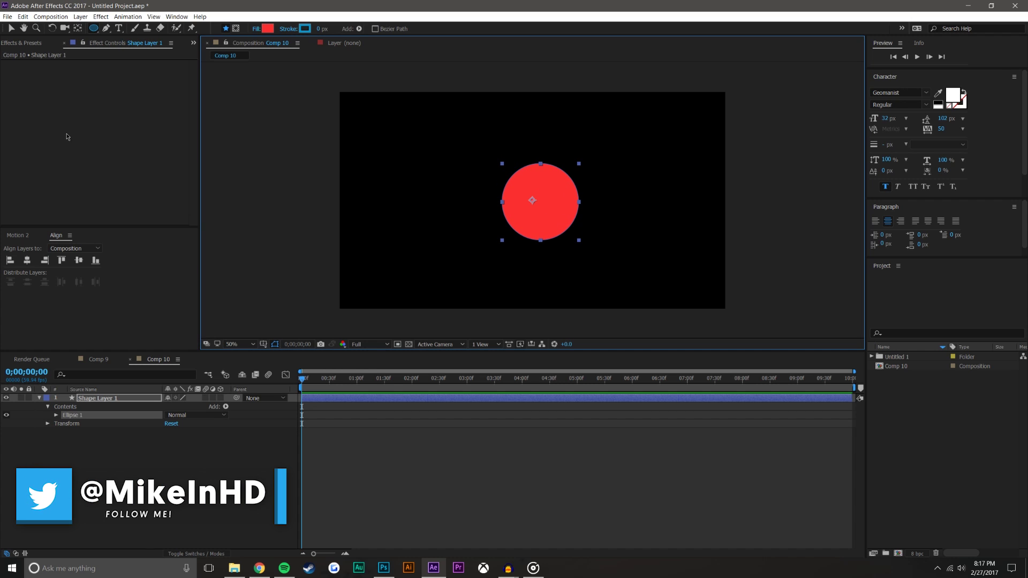
click(13, 29)
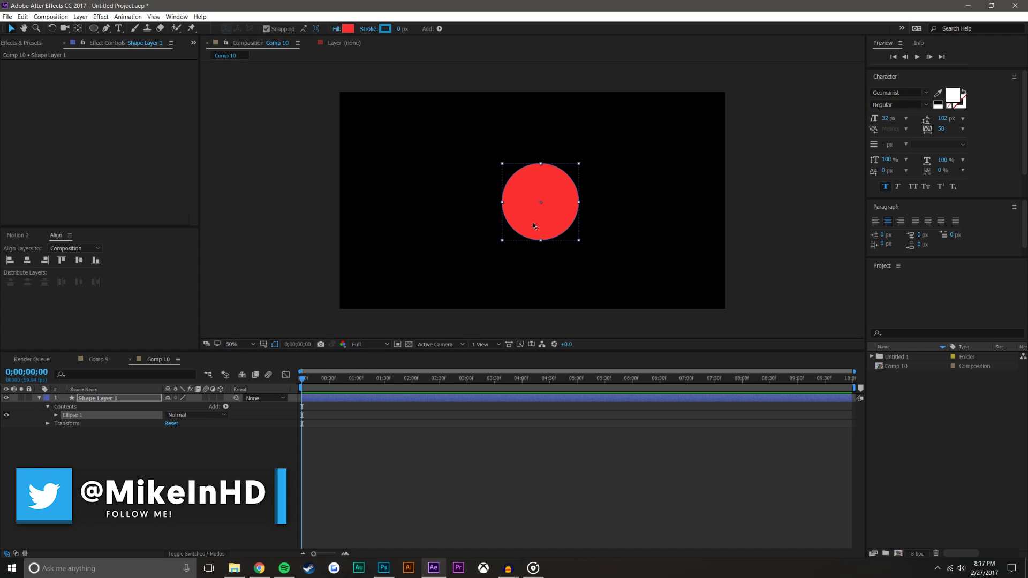
click(796, 225)
click(564, 211)
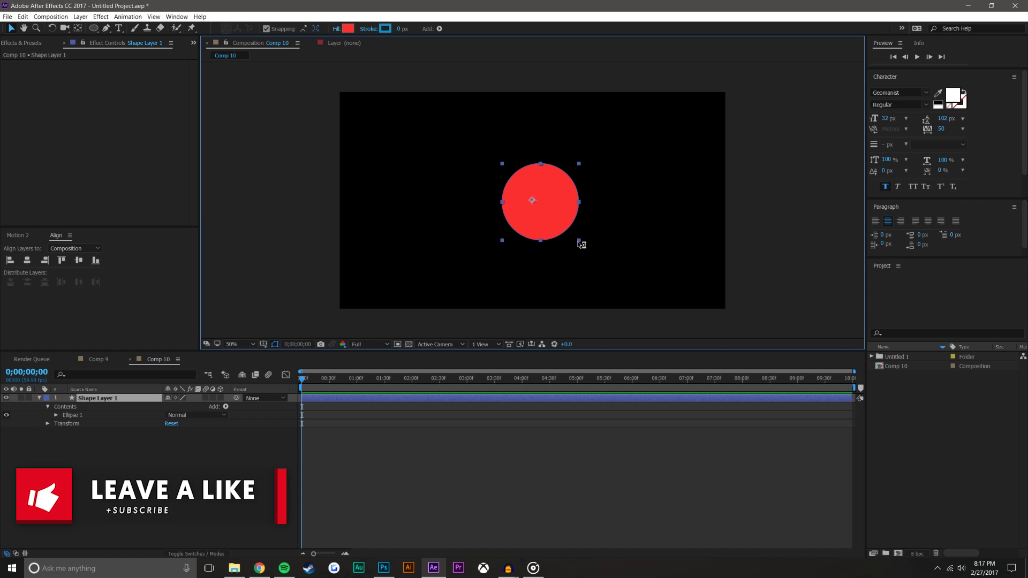
key(y)
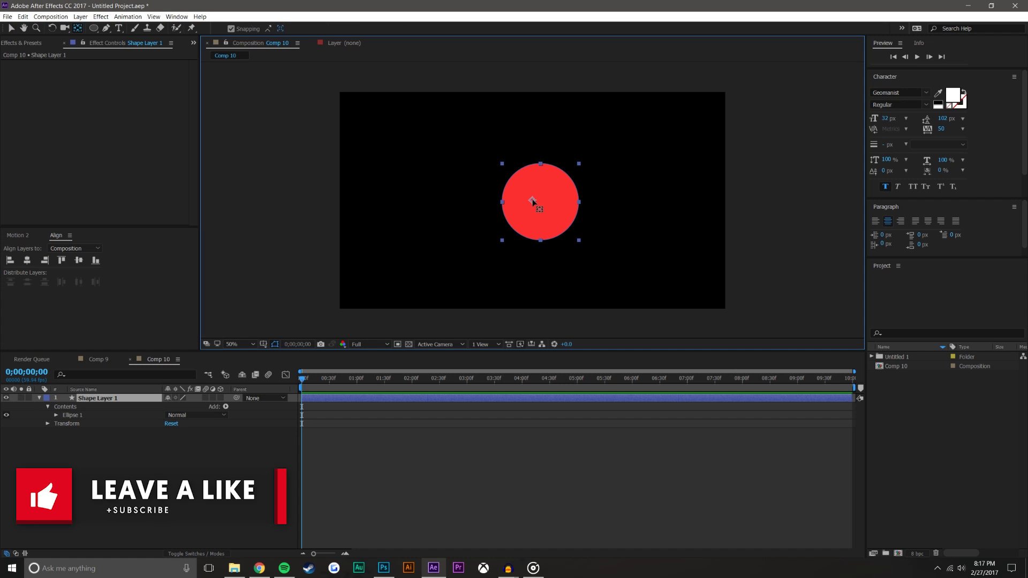
drag(533, 201, 540, 202)
- Switch to Groove Music, lower the playback volume to 38 and minimise the player
click(533, 569)
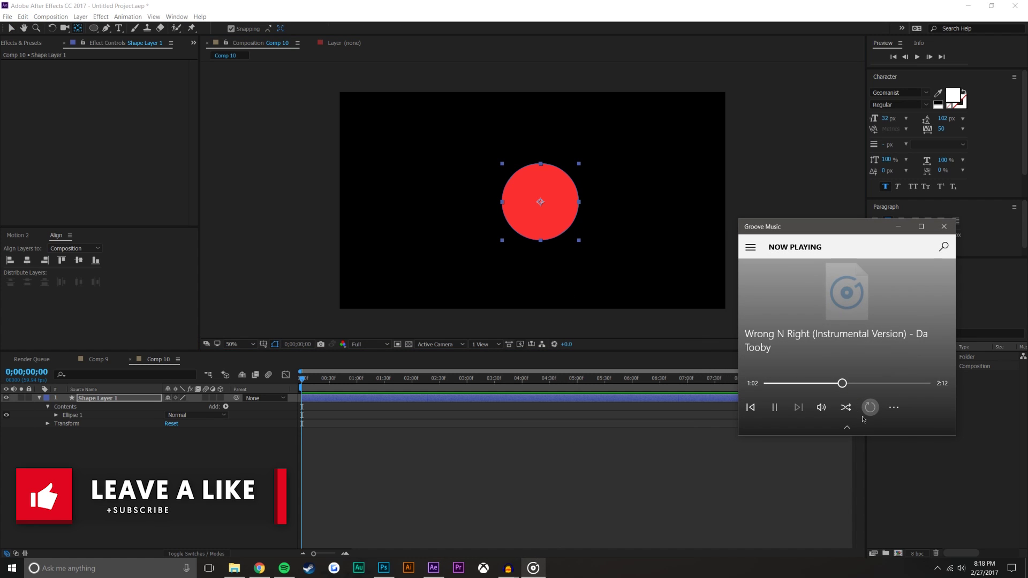
click(821, 407)
drag(840, 378, 826, 383)
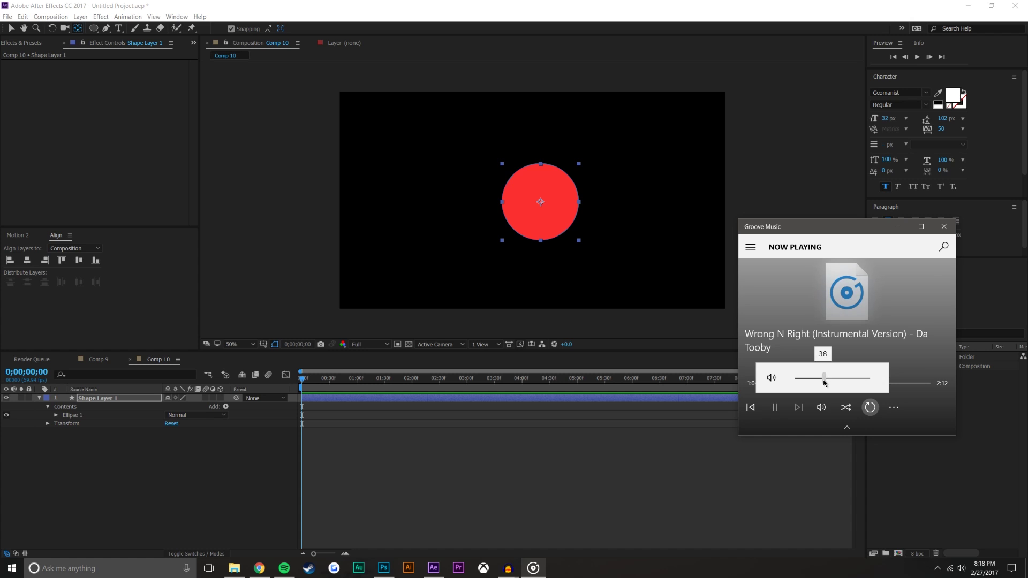
click(899, 227)
- Align the circle layer horizontally and vertically to the centre of the composition
click(195, 459)
click(550, 207)
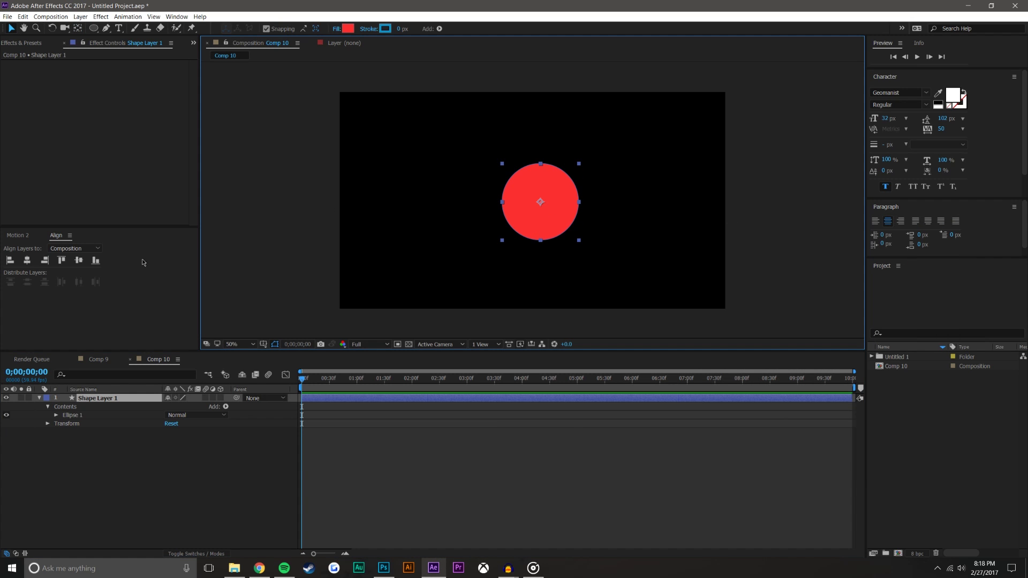
click(75, 261)
click(31, 261)
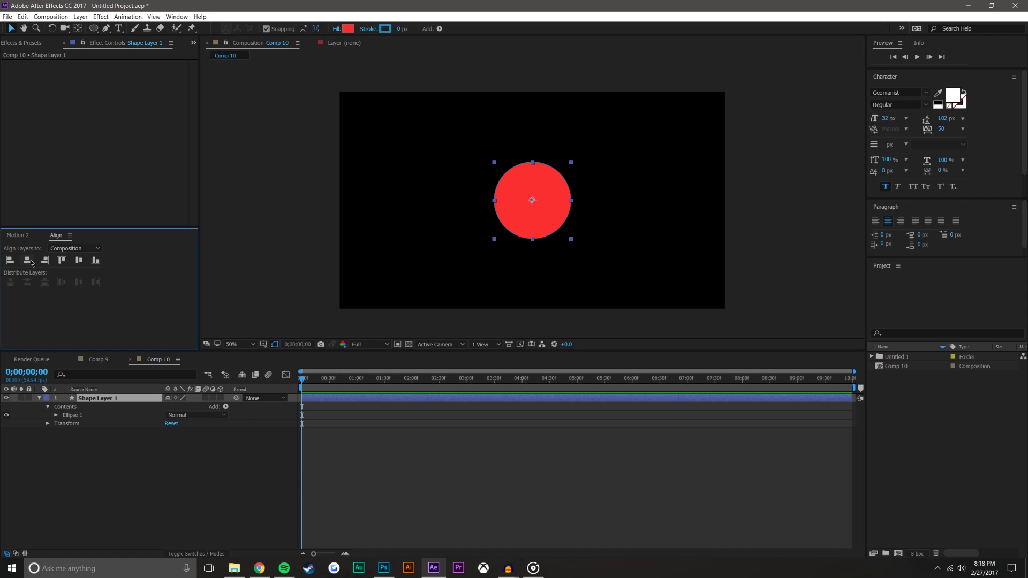
click(176, 17)
click(114, 115)
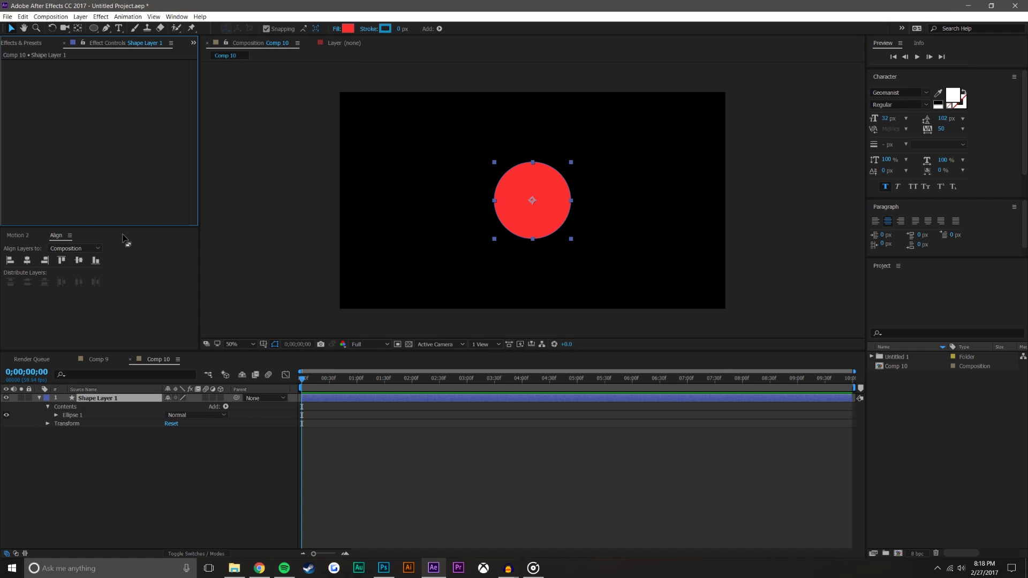
click(94, 468)
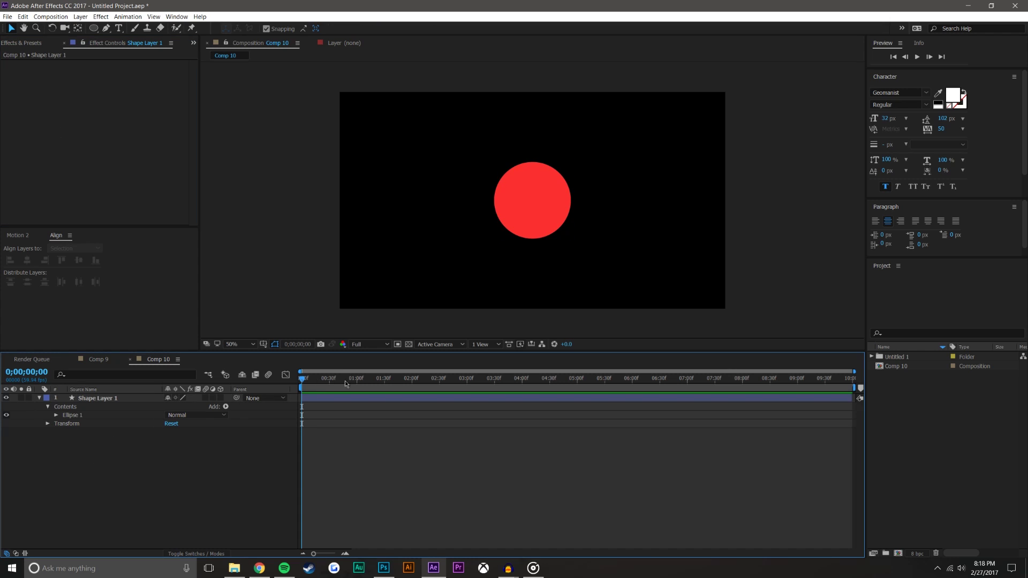
- Scale the circle layer down to 89% and set the current time to 0;00;02;59
click(110, 399)
key(s)
drag(197, 407, 191, 407)
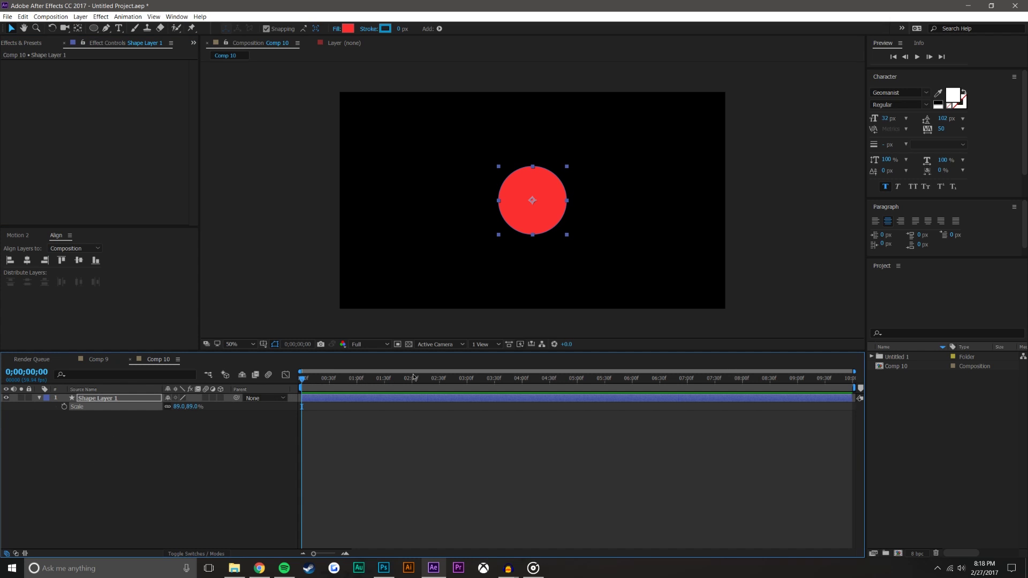
click(466, 384)
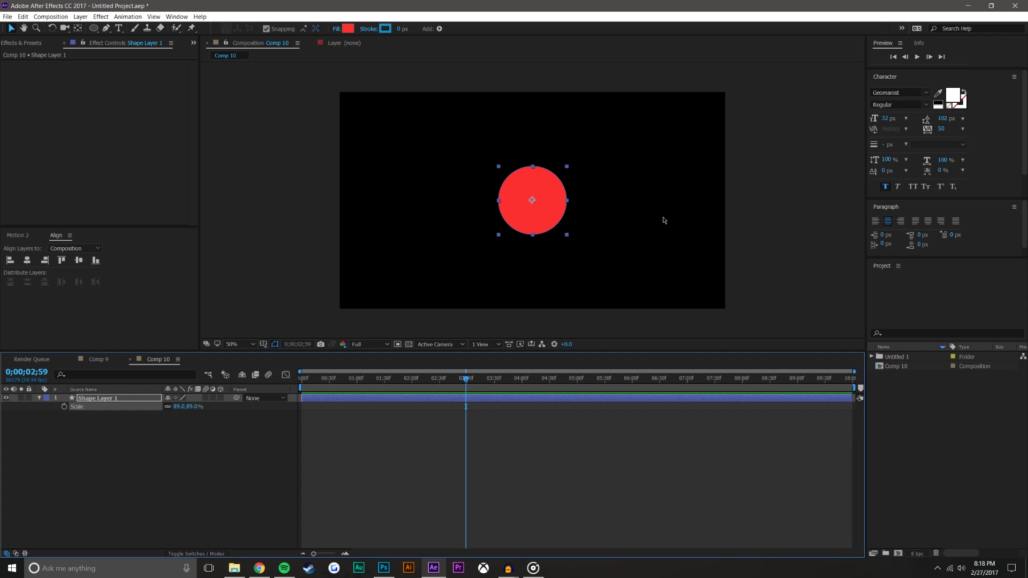
- Draw a long, thin horizontal red rectangle above the circle as a separate shape layer
click(253, 207)
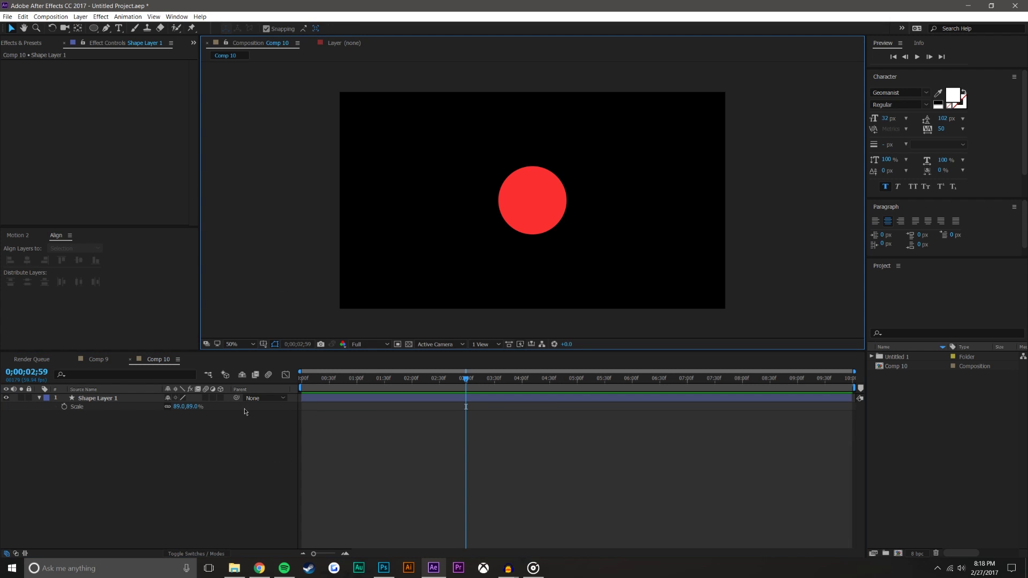
drag(97, 30, 129, 32)
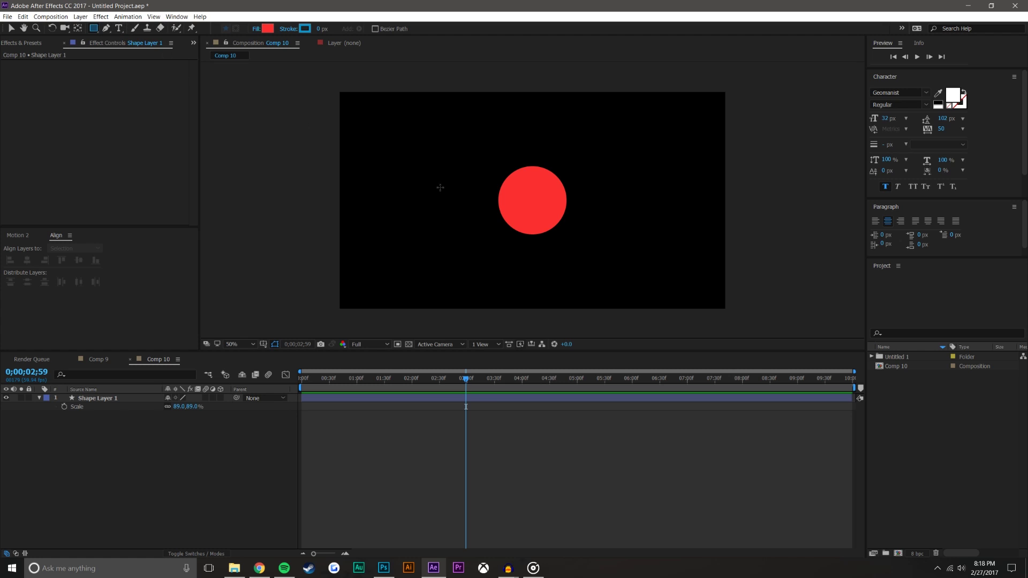
key(period)
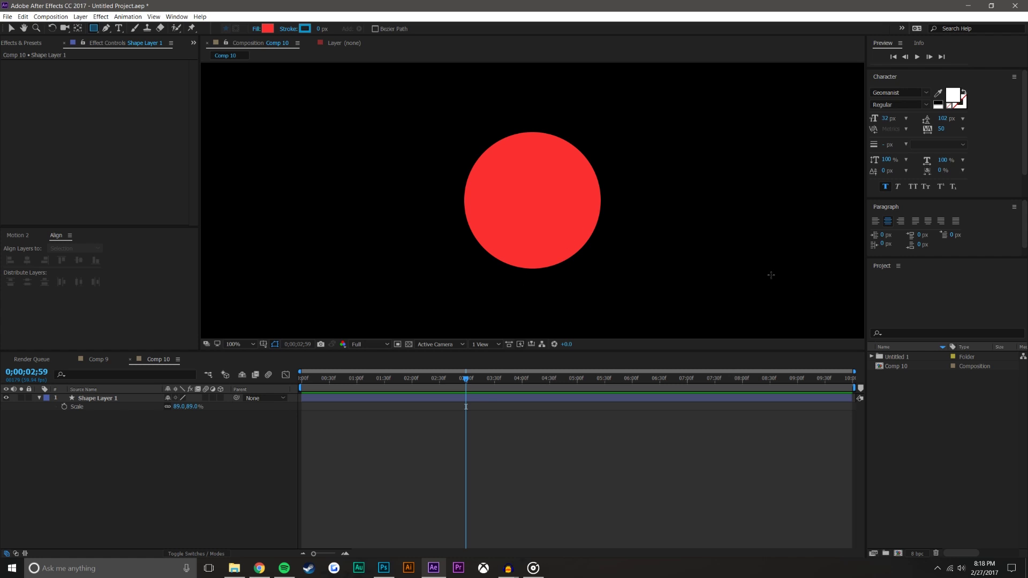
key(comma)
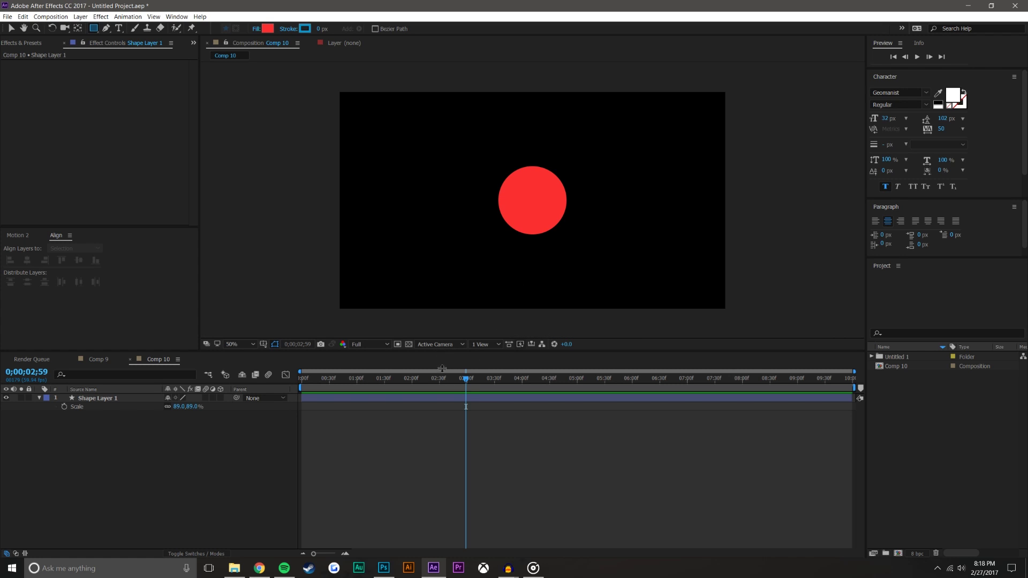
drag(442, 367, 442, 403)
key(period)
drag(478, 240, 457, 280)
mouse_move(369, 110)
mouse_down()
mouse_move(690, 154)
mouse_move(673, 142)
mouse_up()
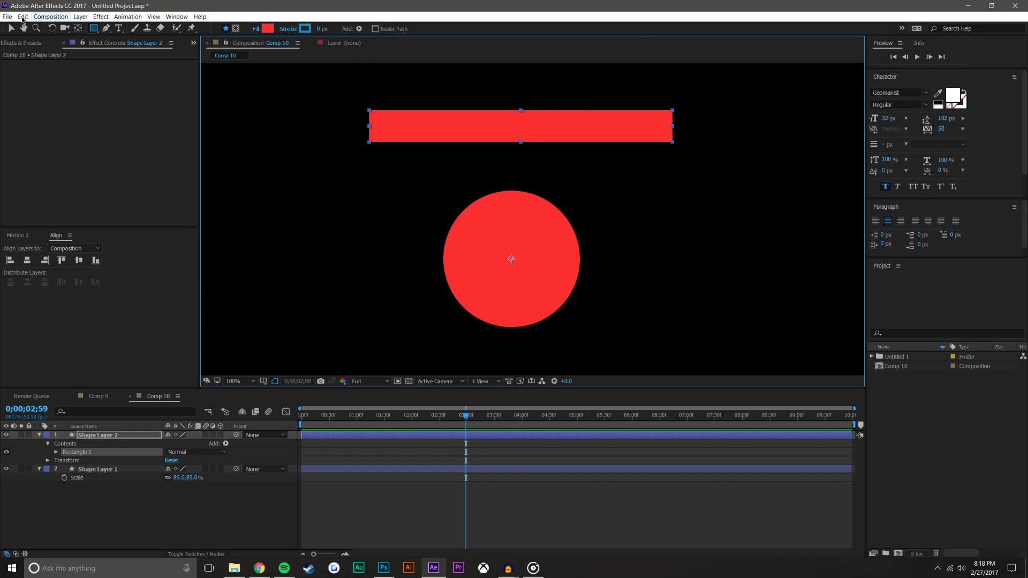
- Move the rectangle's anchor point to the midpoint of its left edge
click(10, 28)
click(454, 166)
click(465, 133)
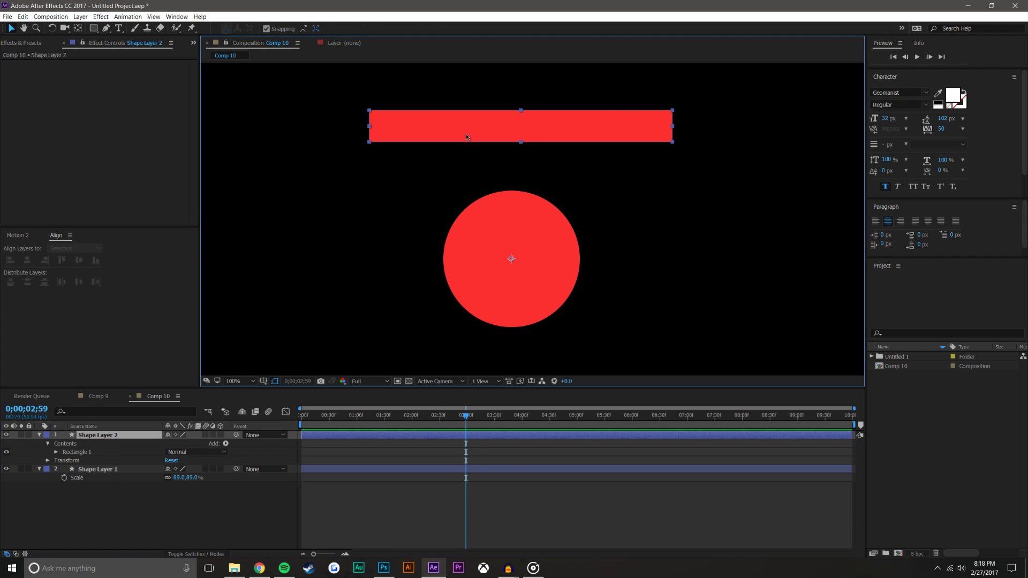
key(y)
drag(511, 258, 369, 126)
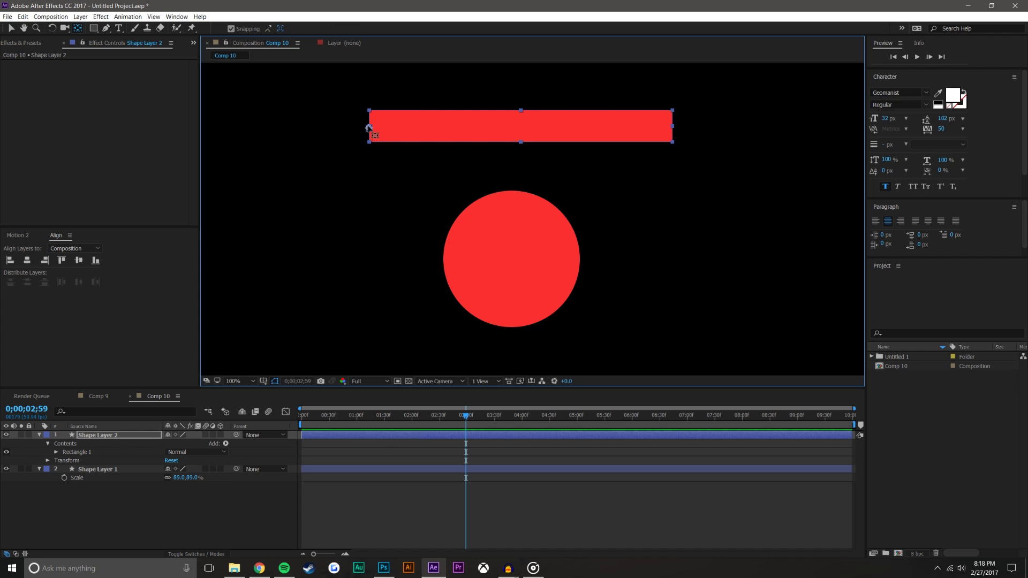
- Position the rectangle so its left end sits at the circle's centre and the bar extends to the right
click(79, 262)
click(27, 262)
click(11, 28)
drag(361, 261, 512, 265)
key(comma)
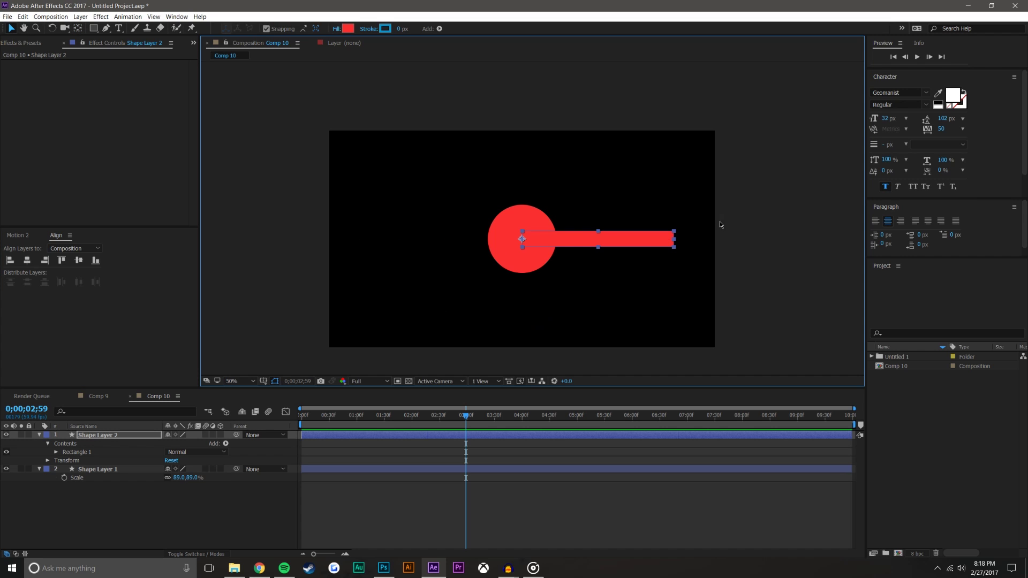
click(697, 234)
- Duplicate the bar layer four times to make five stacked bars
click(562, 239)
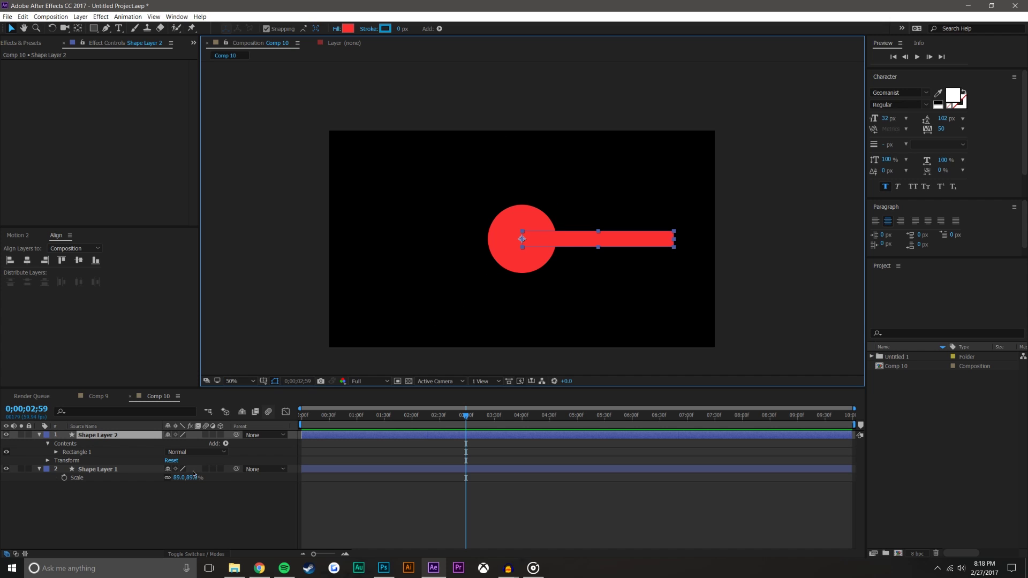
key(ctrl+d)
key(ctrl+d)
key(ctrl+d)
key(ctrl+d)
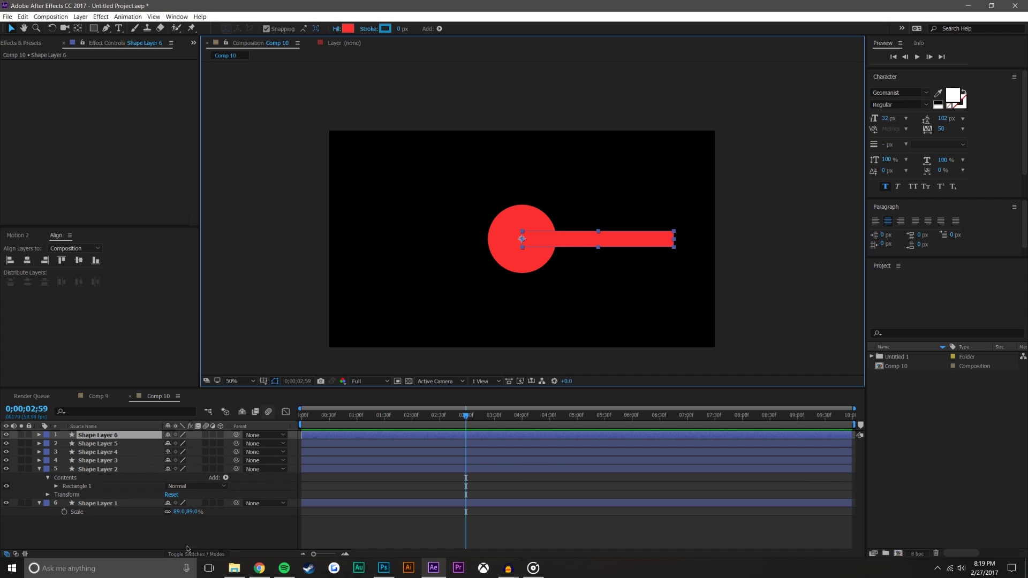
- Rename the circle's shape layer as Circle
click(152, 519)
click(137, 502)
right_click(136, 505)
click(142, 495)
text(Circle)
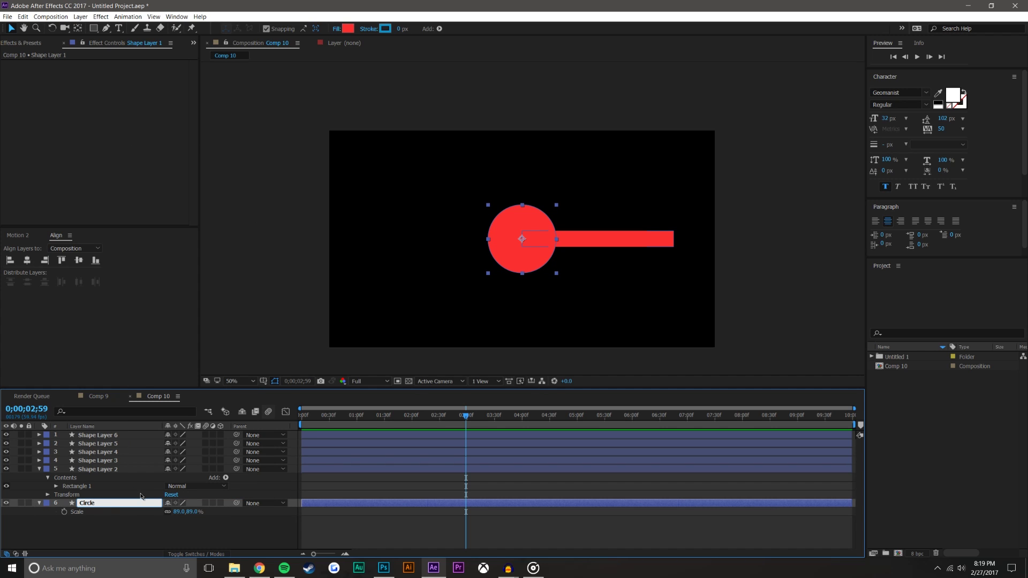
click(119, 529)
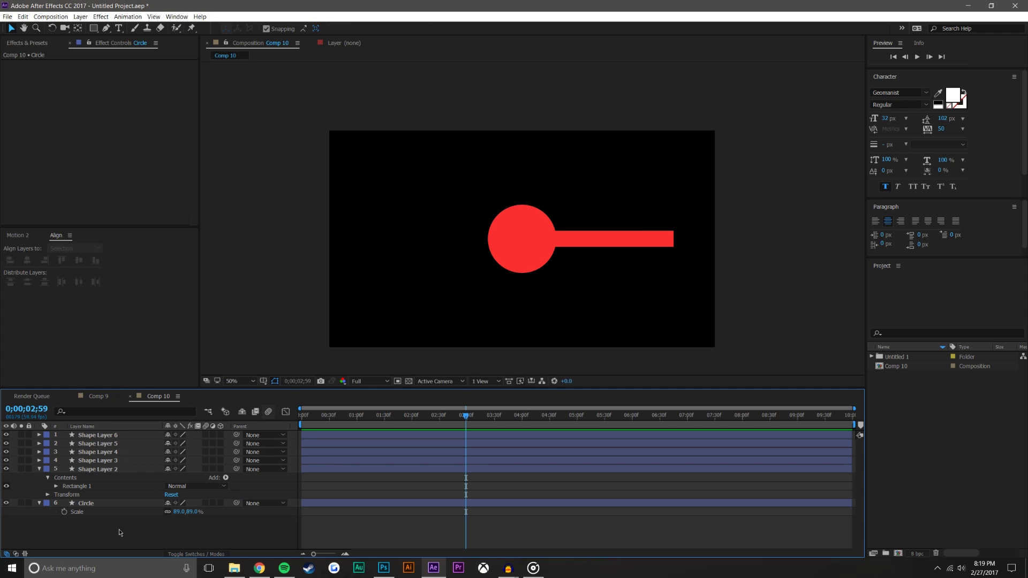
- Show the Rotation property of all five bar layers and enlarge the timeline area to fit them
click(121, 470)
shift+click(128, 436)
key(r)
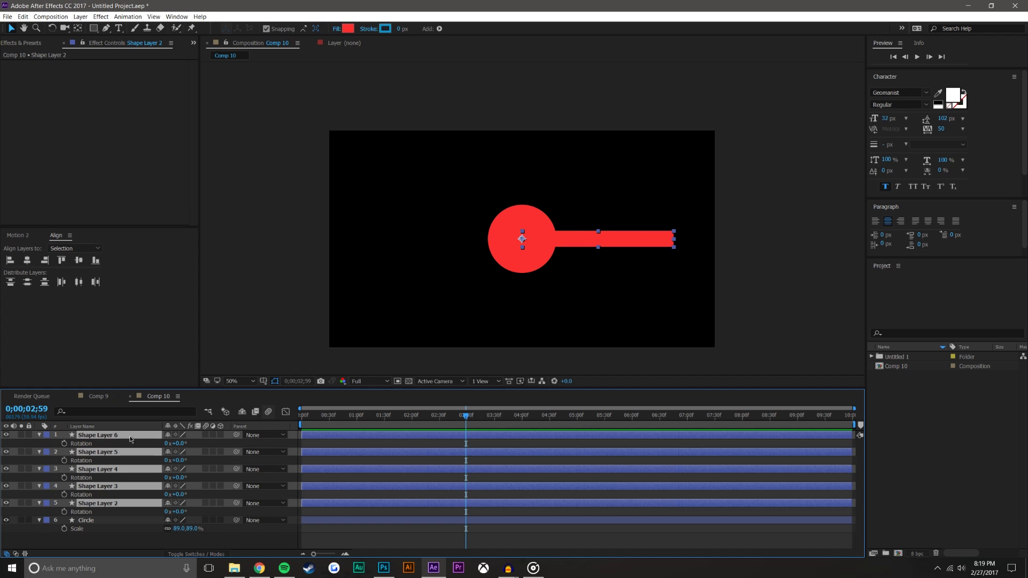
drag(281, 388, 281, 353)
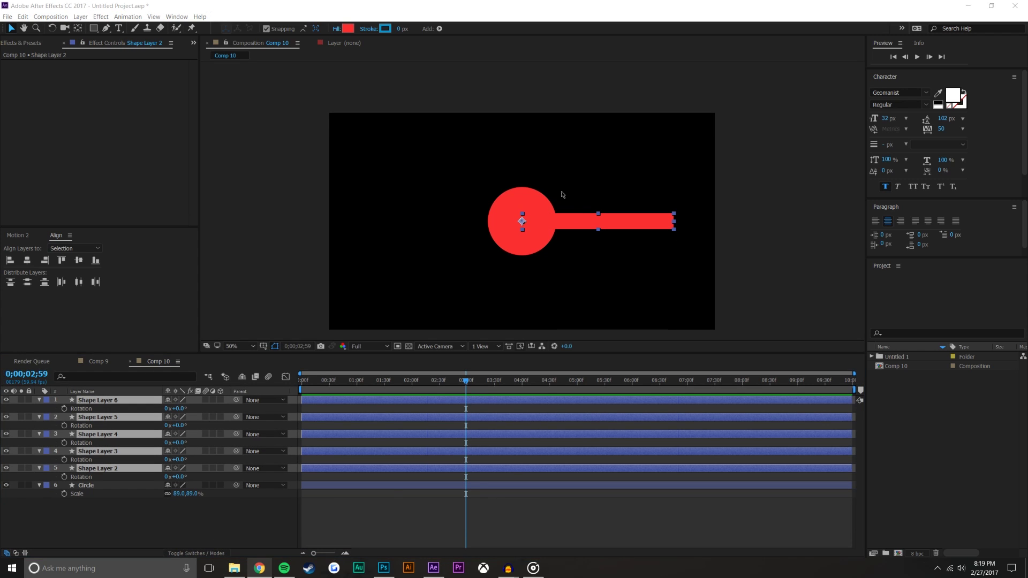
click(252, 509)
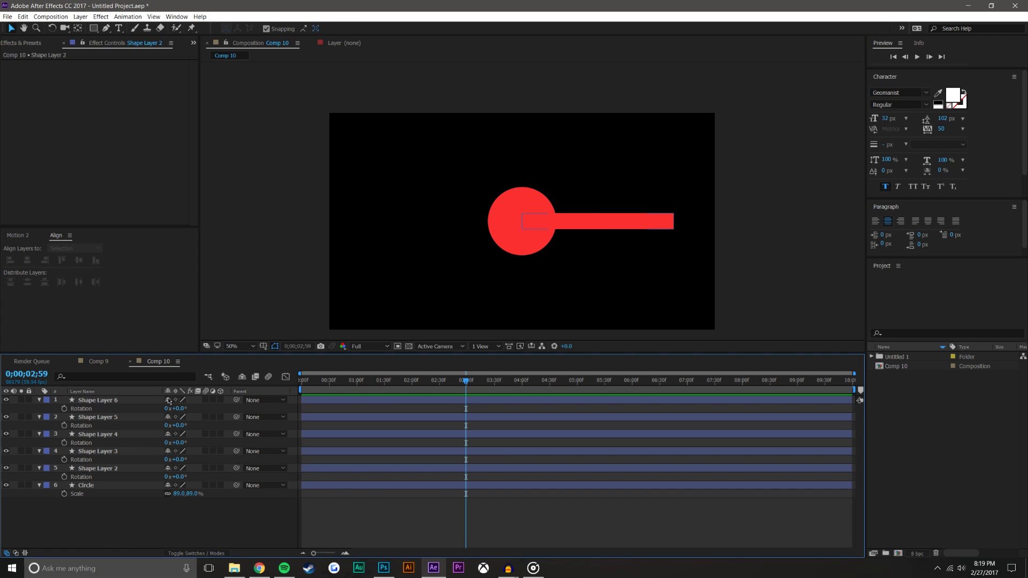
- Fan the bars around the circle: rotate Shape Layer 6 to -111°, 5 to -162°, 4 to -242°, 3 to 48° and 2 to 15°
drag(177, 409, 97, 384)
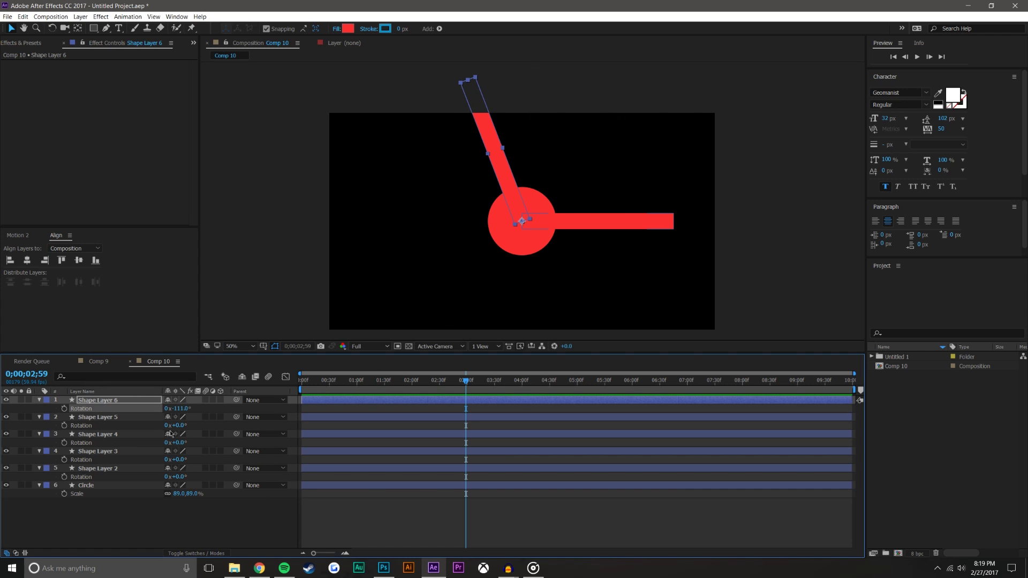
drag(176, 425, 88, 417)
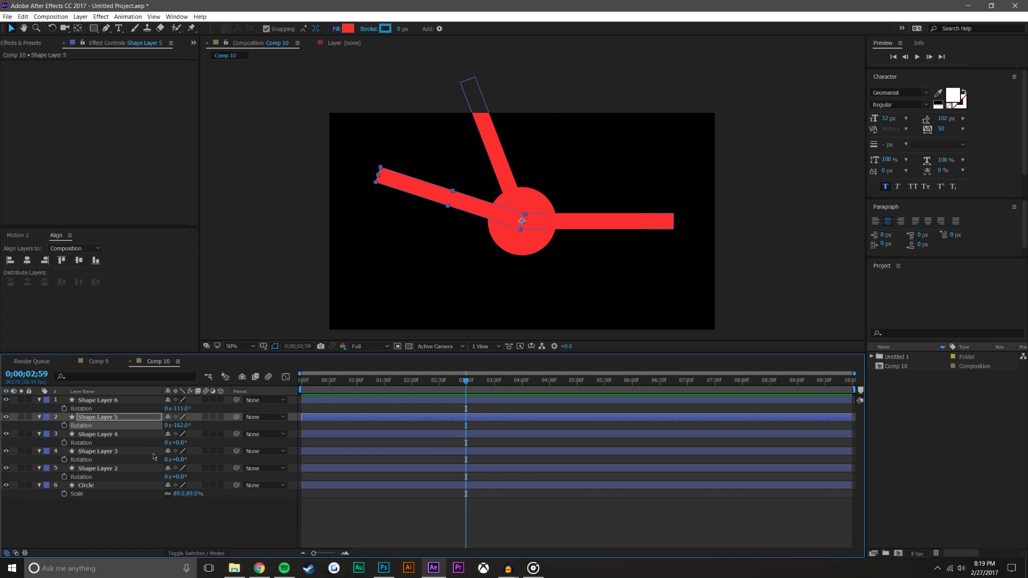
drag(180, 444, 48, 440)
mouse_move(179, 460)
mouse_down()
mouse_move(199, 462)
mouse_move(187, 477)
mouse_move(185, 445)
mouse_up()
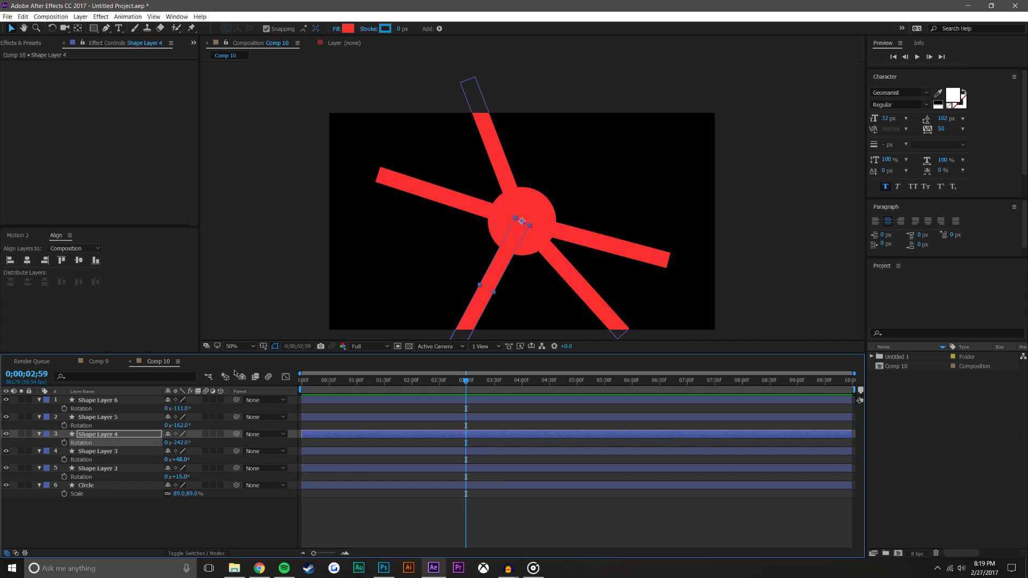
scroll(541, 252, down, 2)
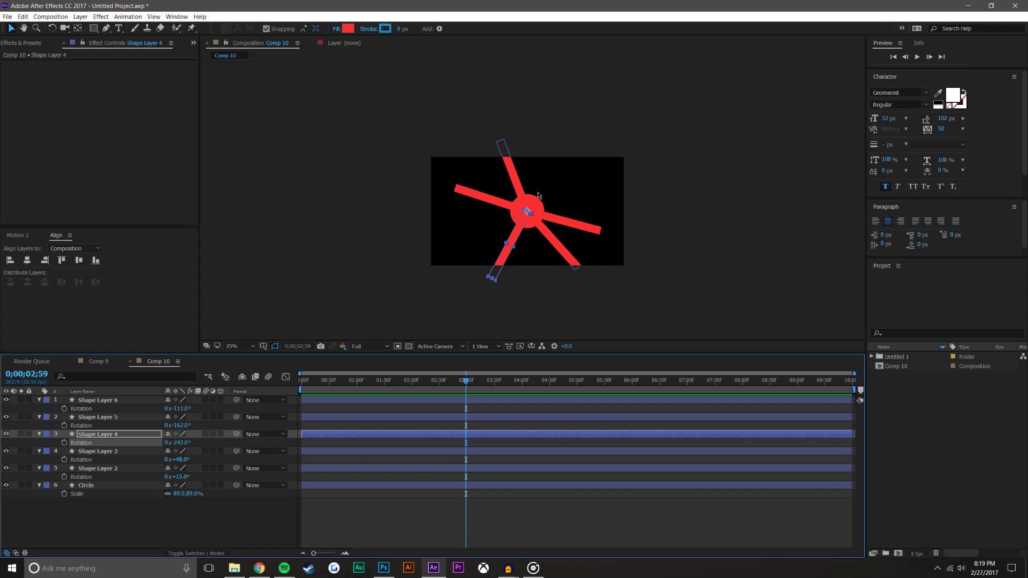
scroll(538, 191, up, 2)
click(399, 426)
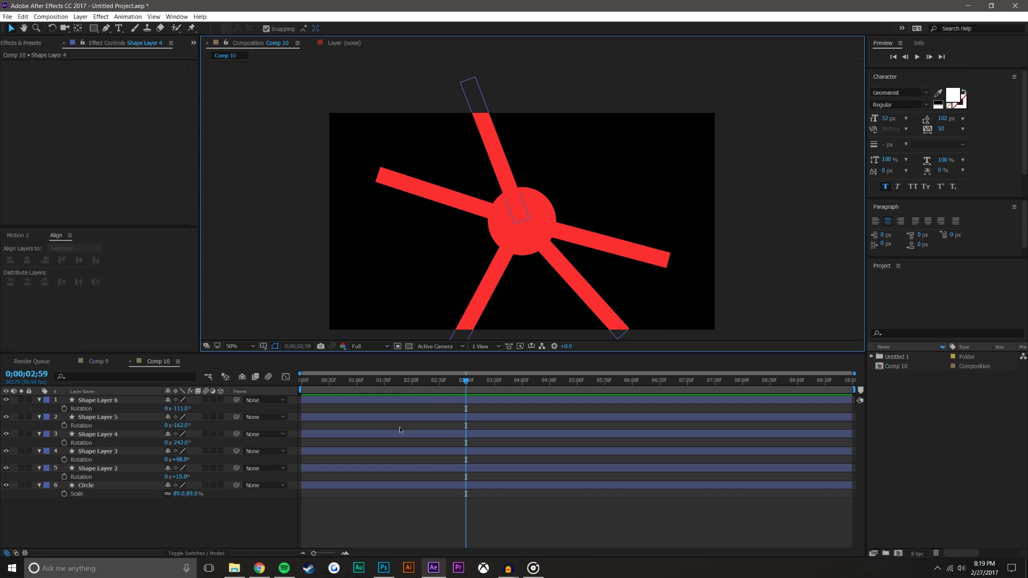
- Select all five bar layers and bring the full set of Motion v2 script controls into view
click(130, 401)
shift+click(139, 465)
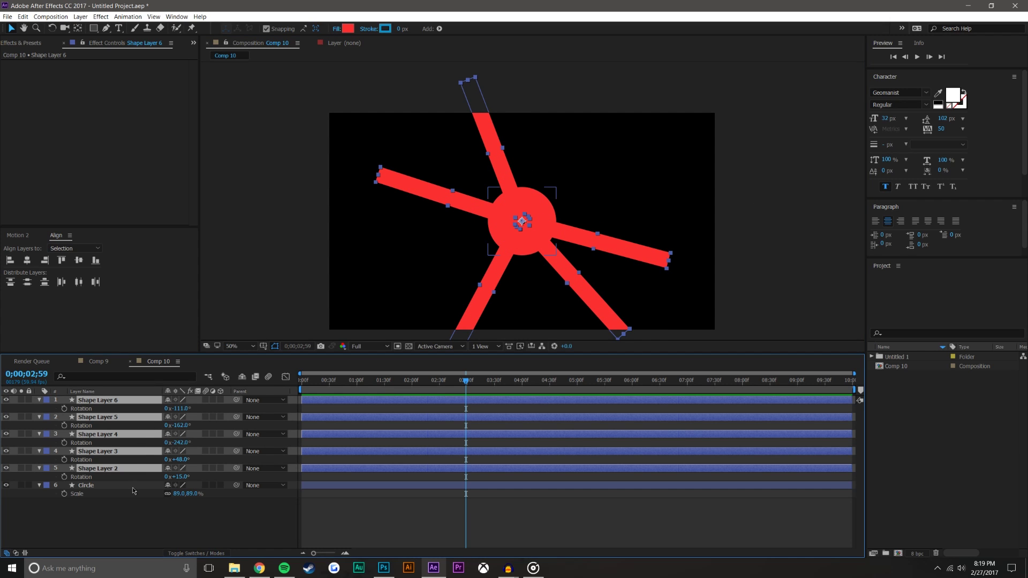
click(30, 236)
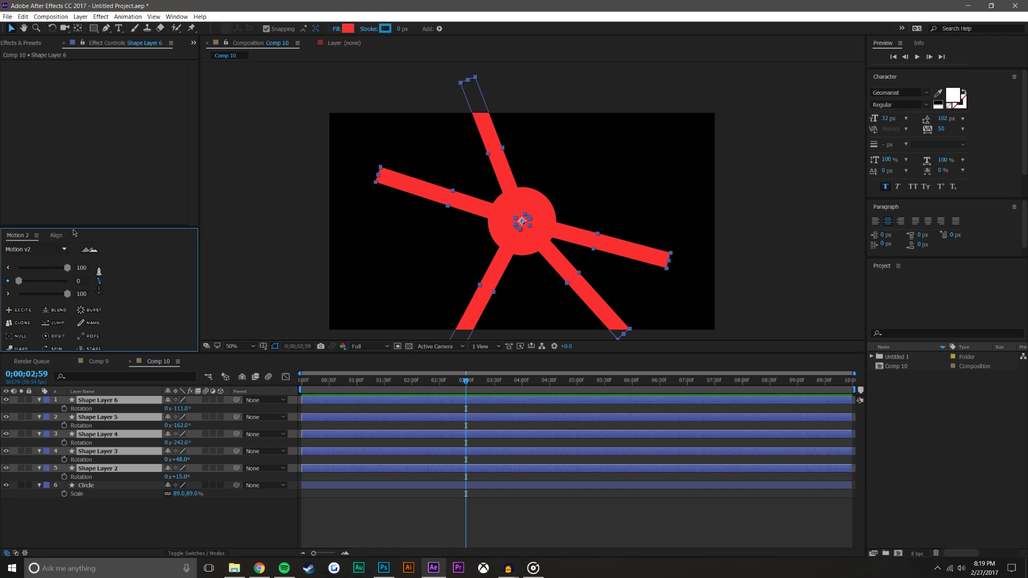
click(57, 235)
click(32, 236)
drag(68, 228, 61, 172)
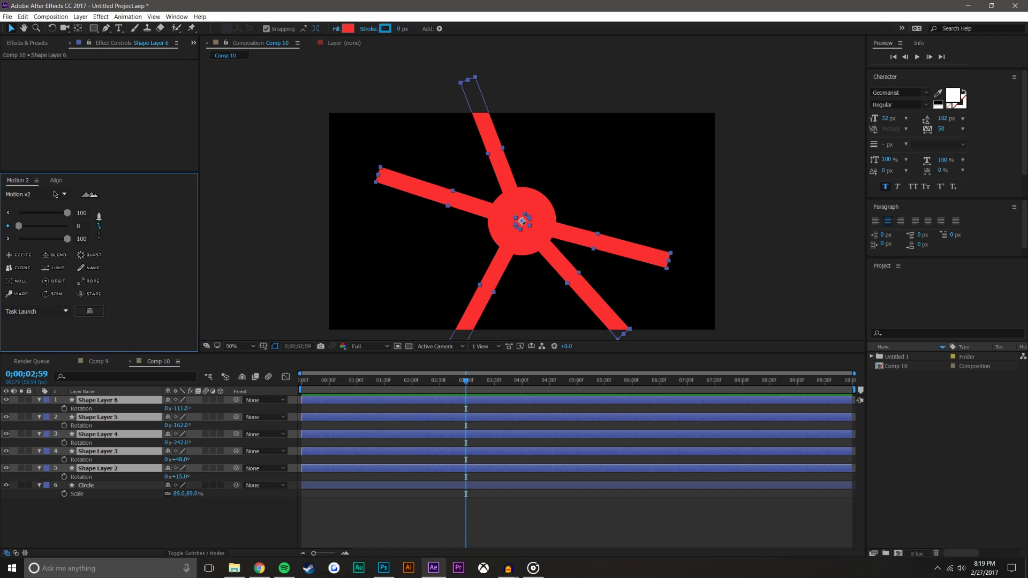
- Batch-rename the five selected bar layers as Arms with a numbered suffix, using the Motion v2 Name function
click(87, 268)
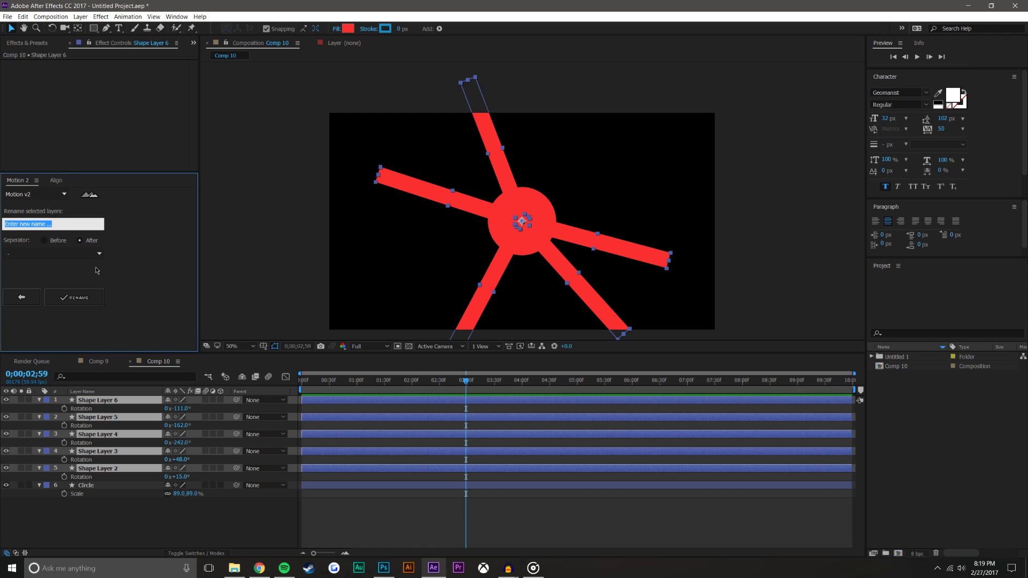
text(Arms)
click(76, 297)
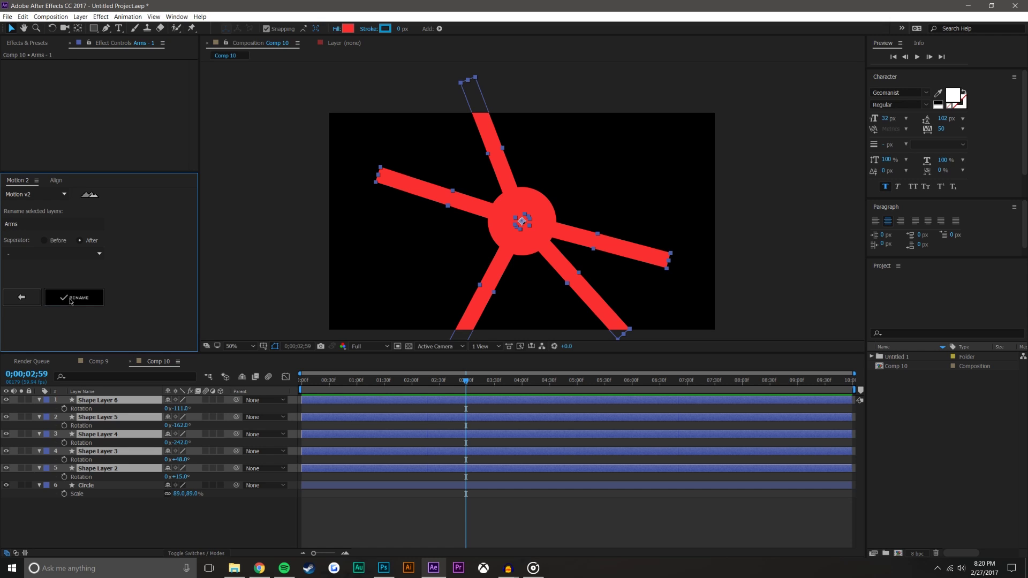
right_click(114, 398)
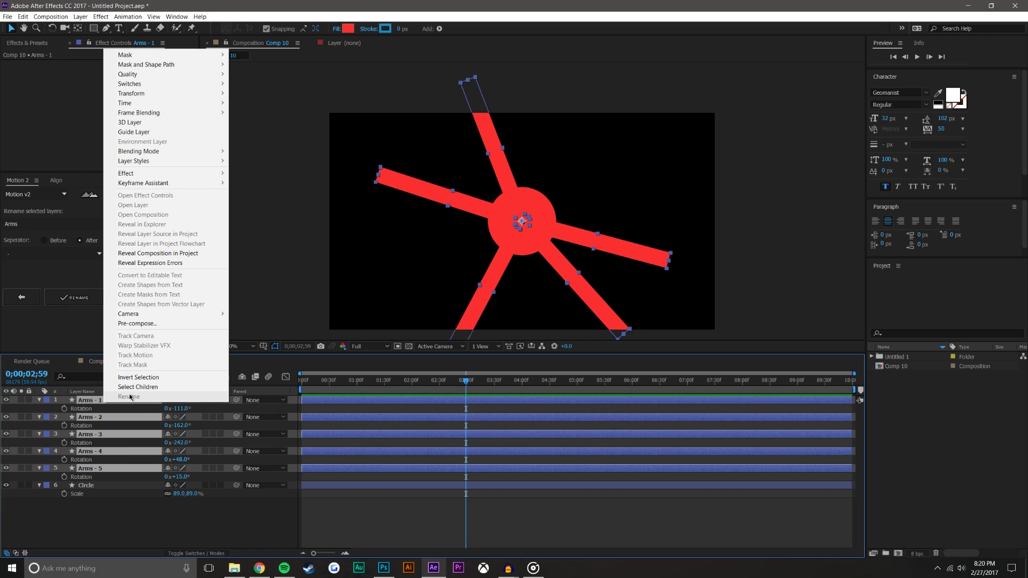
click(190, 523)
click(21, 297)
- Select all five Arms layers and shorten them together so every bar ends inside the composition frame
click(114, 400)
shift+click(116, 470)
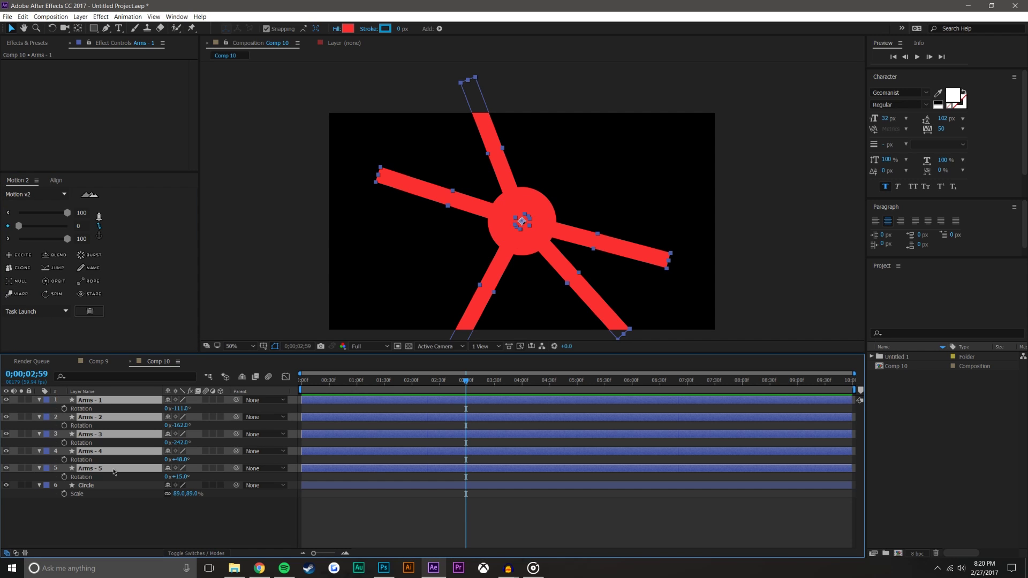
drag(671, 266, 616, 248)
- Scale the Circle layer down to 77%
click(109, 487)
key(s)
key(s)
drag(189, 493, 182, 496)
click(186, 501)
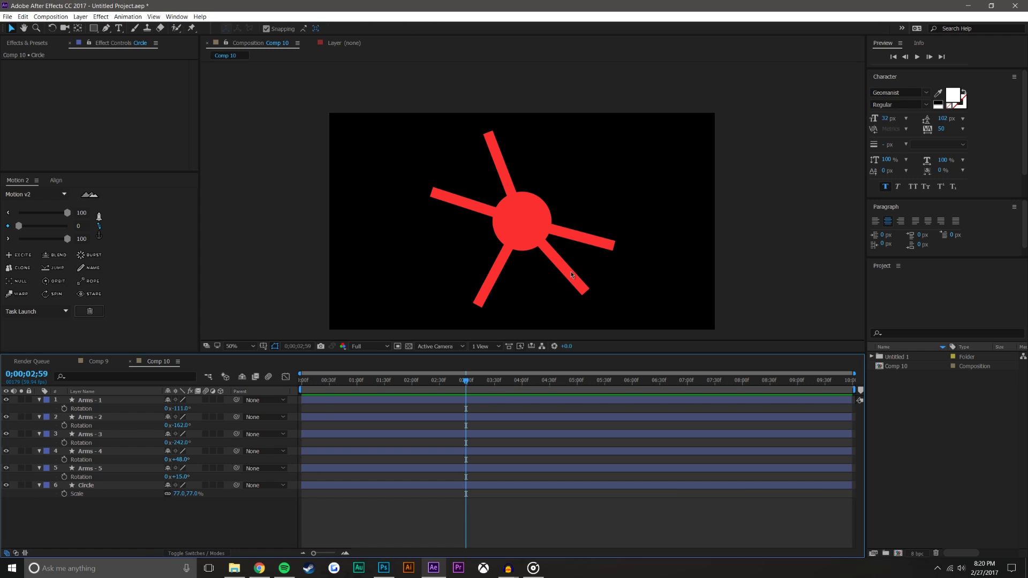
- Select all five arms in the composition and shorten them together to a scale of about 55.4, 64.1%
scroll(581, 212, down, 1)
scroll(581, 213, up, 1)
click(480, 299)
shift+click(445, 195)
shift+click(492, 142)
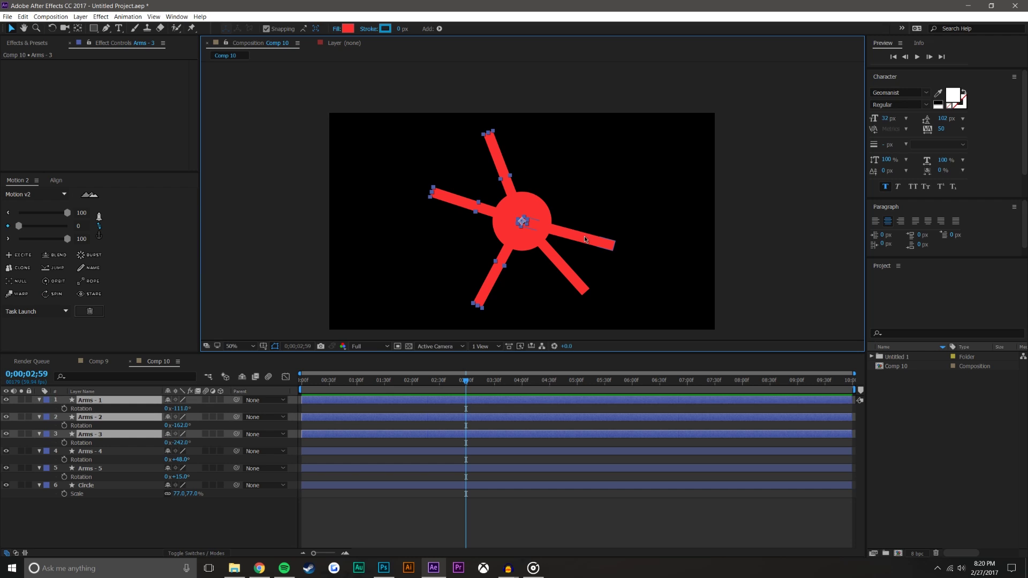
shift+click(605, 246)
shift+click(566, 268)
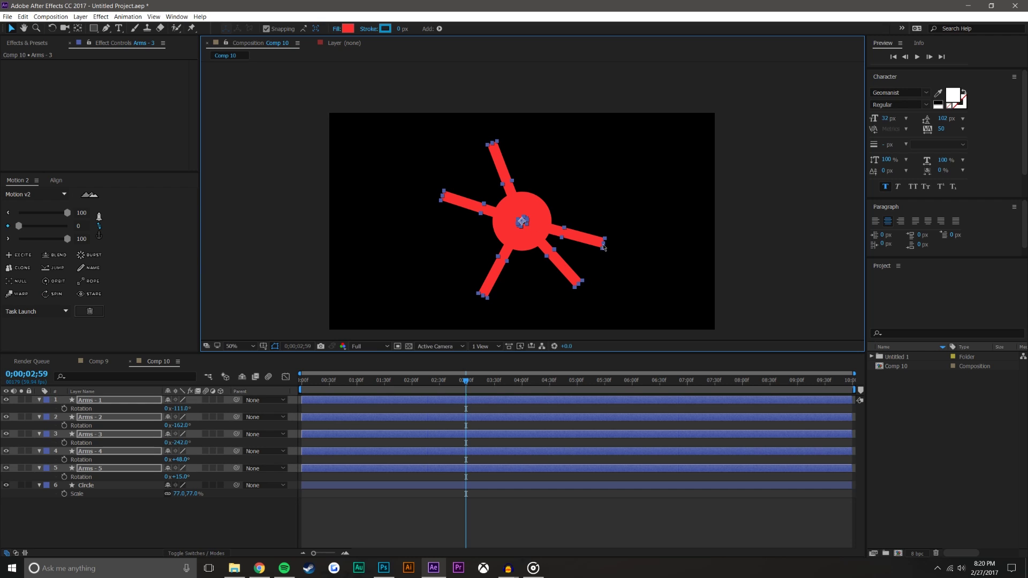
click(635, 506)
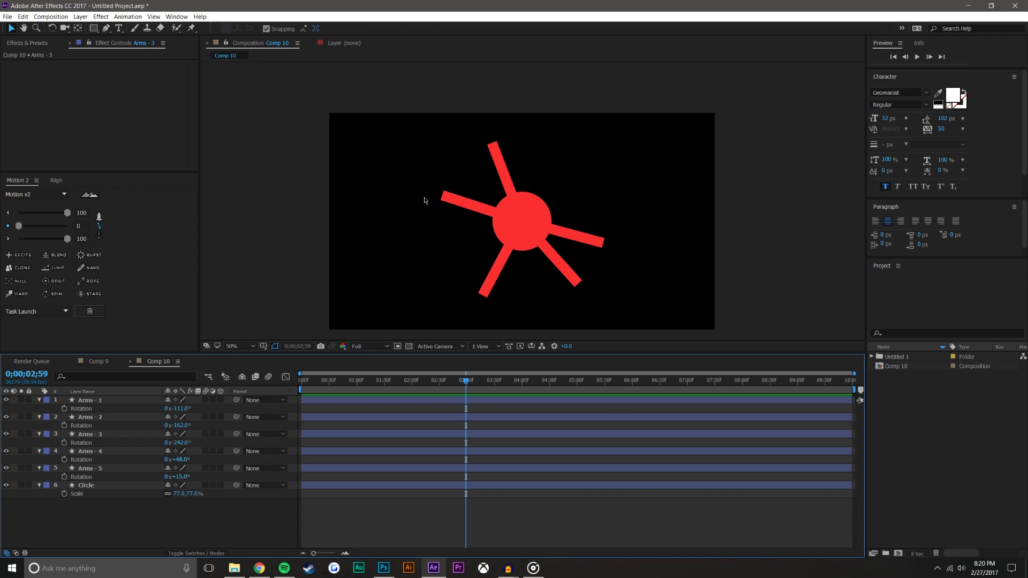
- Draw a small red circle with the Ellipse tool in the empty area to the upper left of the arms
click(93, 27)
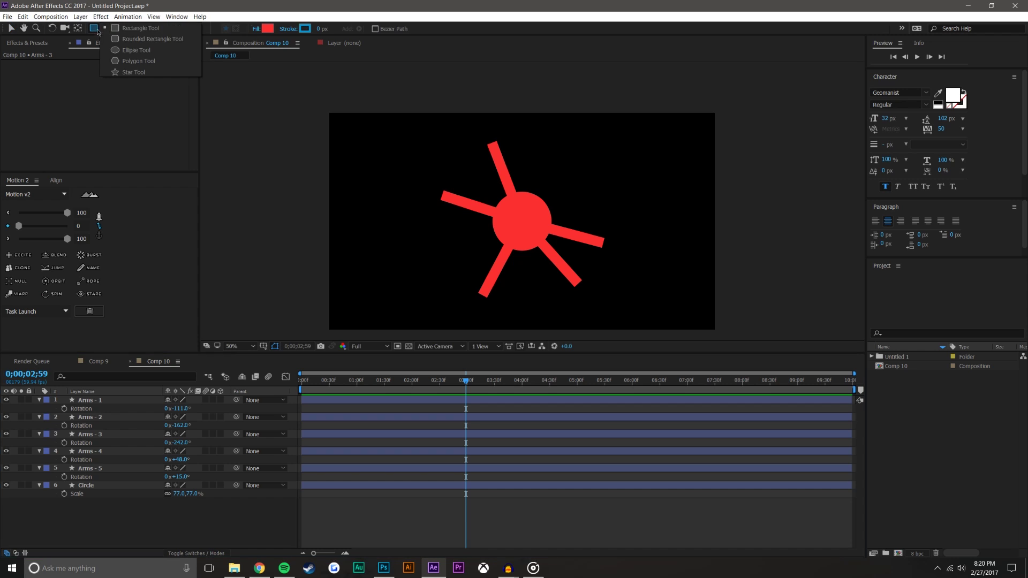
click(136, 50)
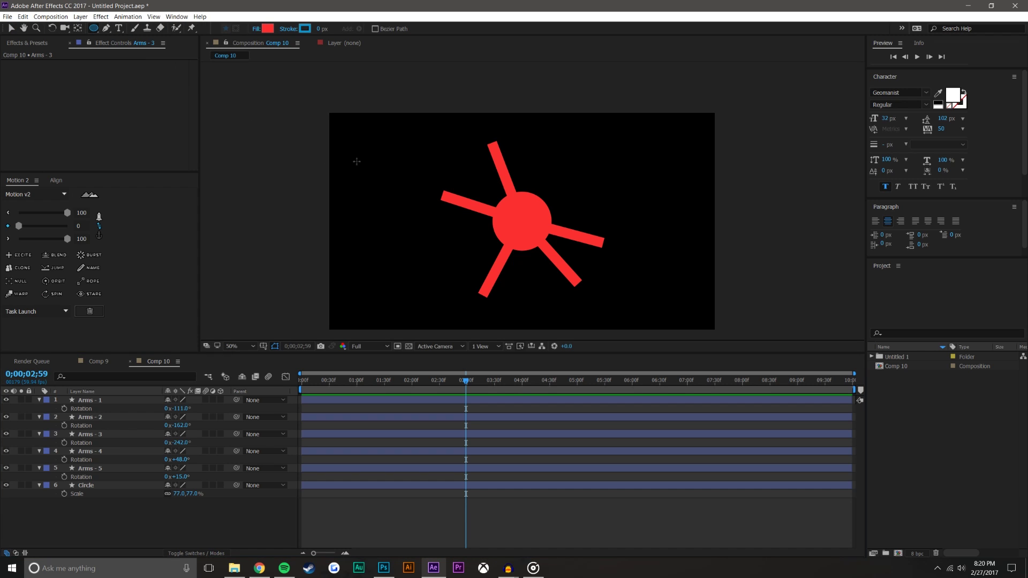
drag(356, 159, 383, 185)
click(11, 28)
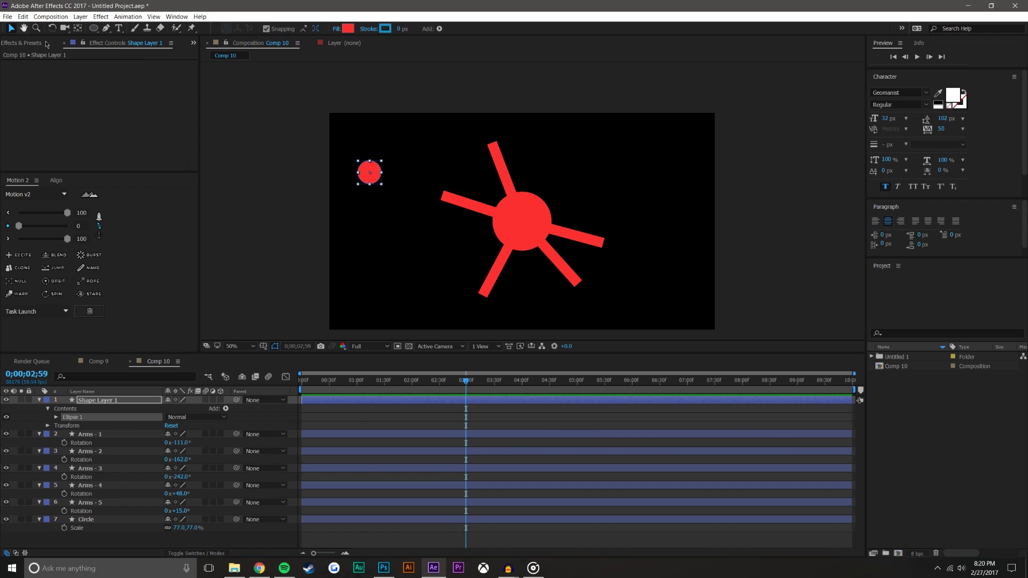
- Centre the small circle's anchor point with Motion v2 and place the circle on the tip of the upper-left arm
click(363, 174)
click(99, 226)
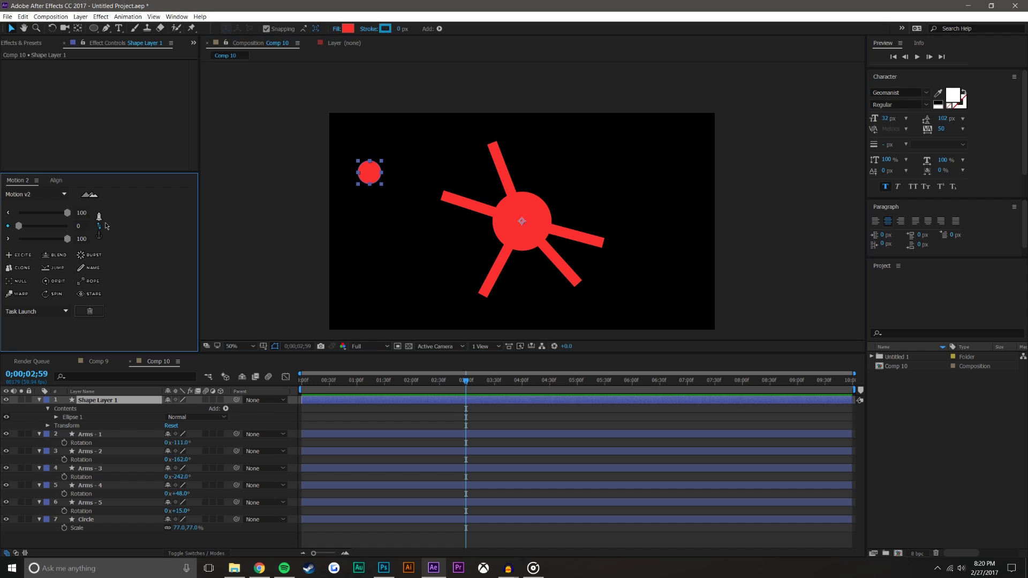
click(72, 226)
drag(369, 175, 442, 197)
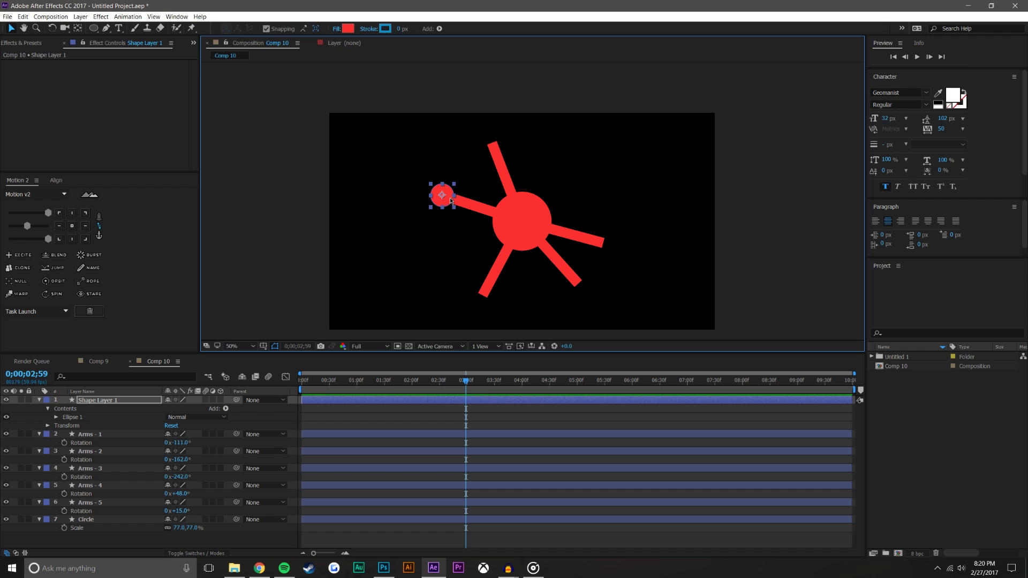
- Duplicate the small circle and place a copy on the tip of each of the other four arms
key(ctrl+d)
drag(443, 199, 493, 144)
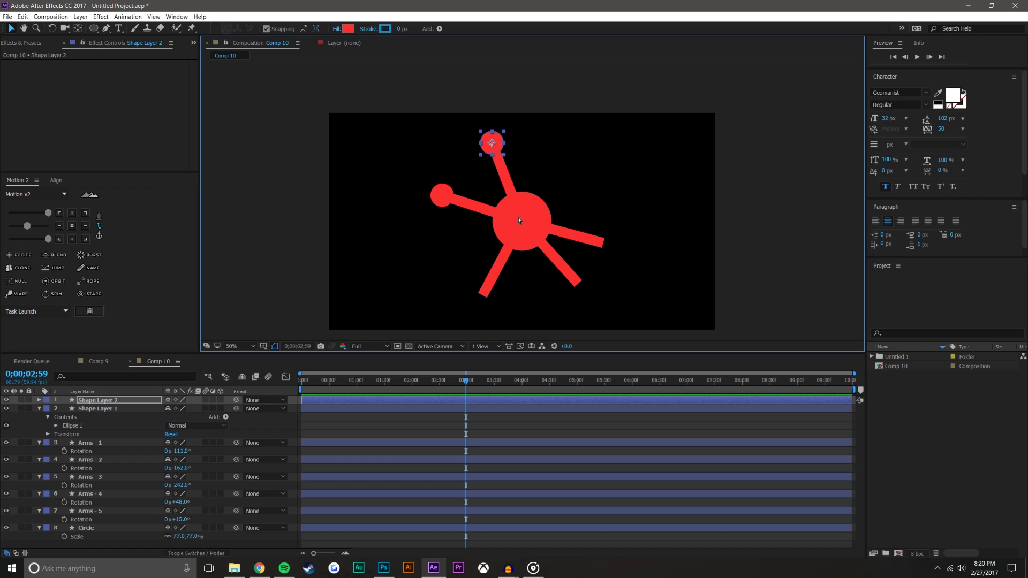
key(ctrl+d)
key(ctrl+d)
drag(496, 147, 603, 241)
click(493, 143)
drag(492, 143, 578, 284)
click(494, 141)
mouse_move(494, 142)
mouse_down()
mouse_move(483, 295)
mouse_move(492, 142)
mouse_up()
key(ctrl+d)
key(Return)
- Select the five small circle layers and batch-rename them as Ends with a numbered suffix
click(130, 401)
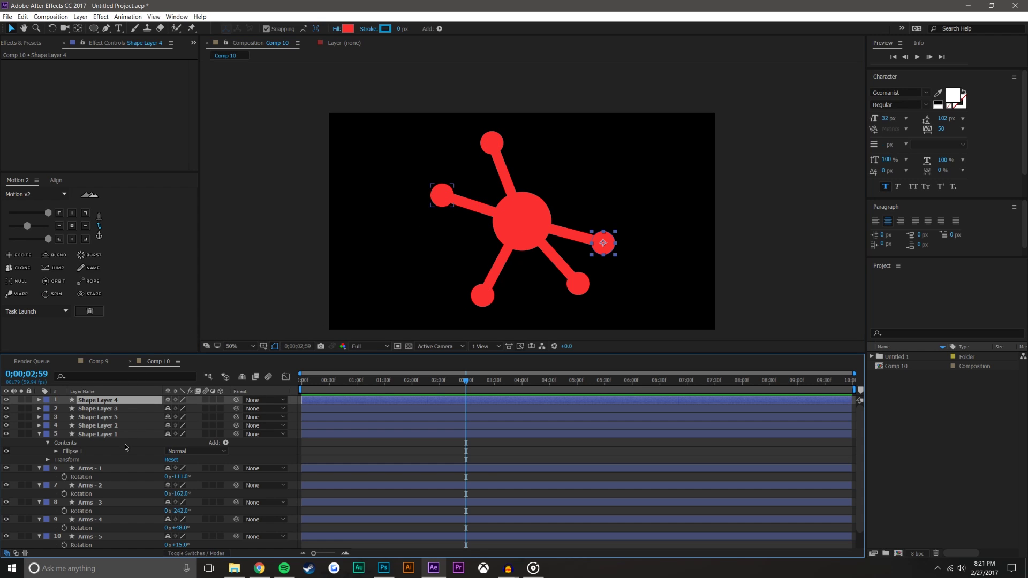
shift+click(124, 435)
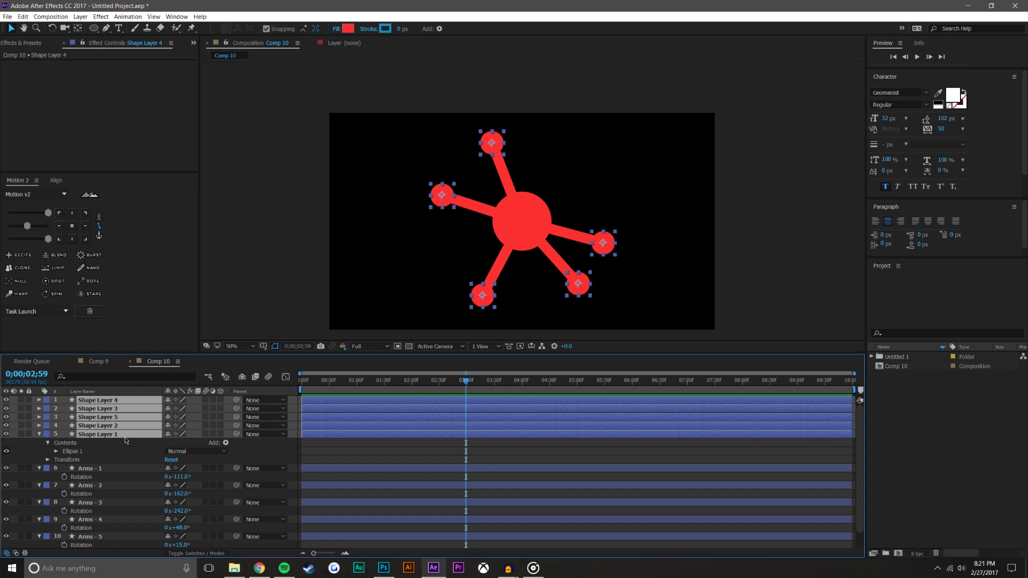
click(97, 269)
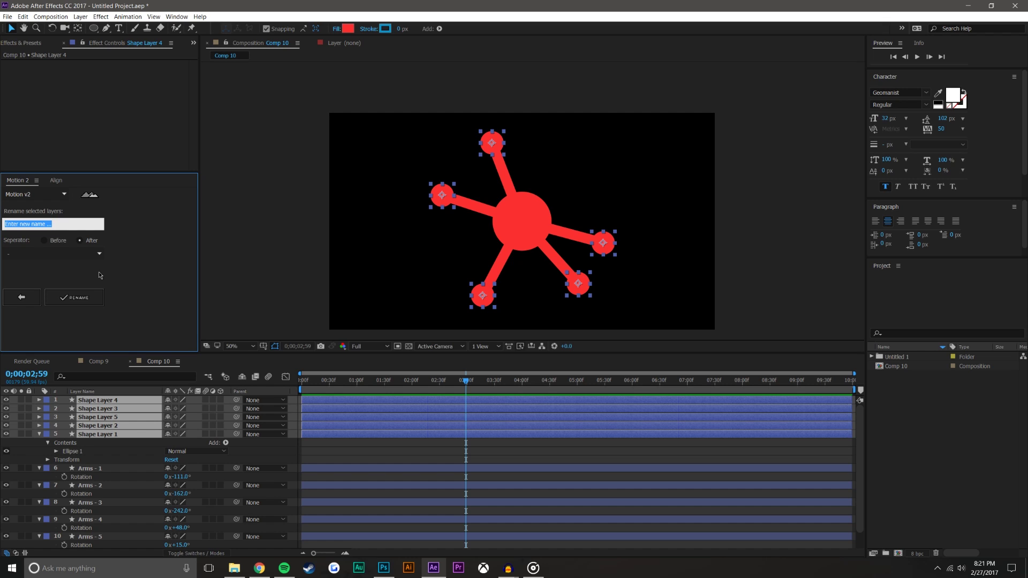
text(Ends)
click(84, 298)
click(492, 445)
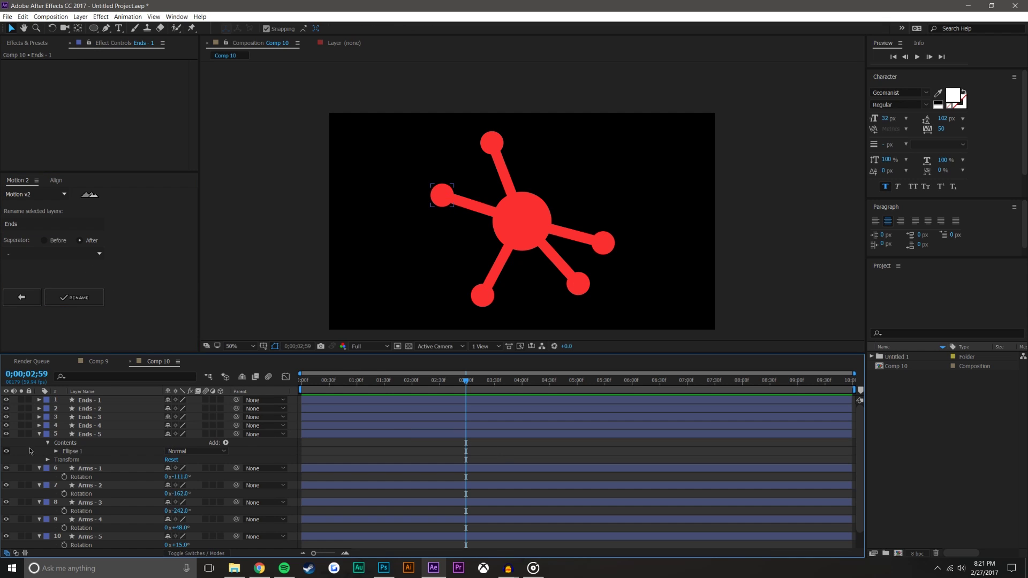
- Collapse the expanded properties of the Ends, Arms and Circle layers in the timeline
click(39, 434)
click(39, 443)
click(39, 451)
click(39, 459)
click(39, 468)
click(40, 477)
click(39, 486)
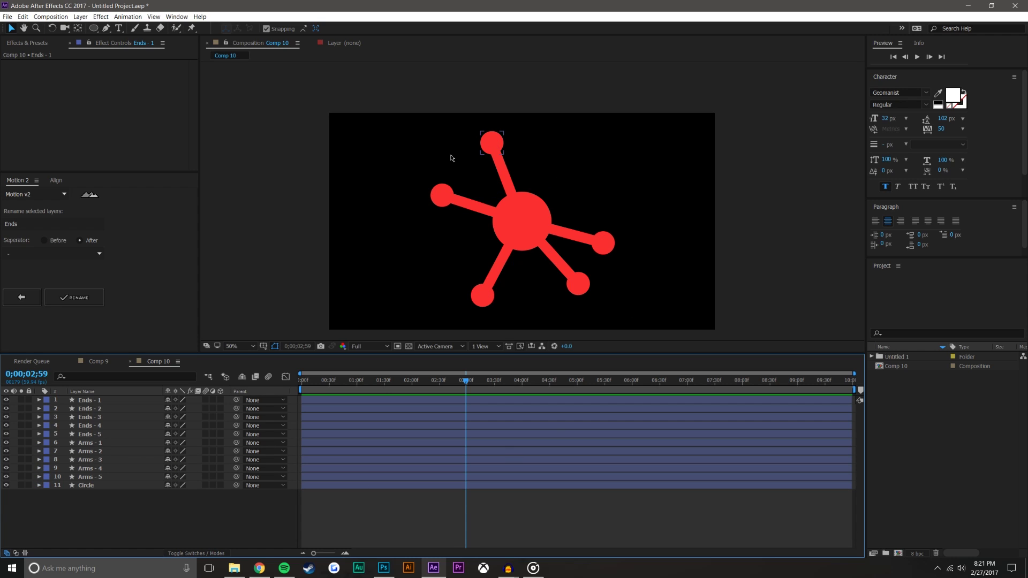
key(comma)
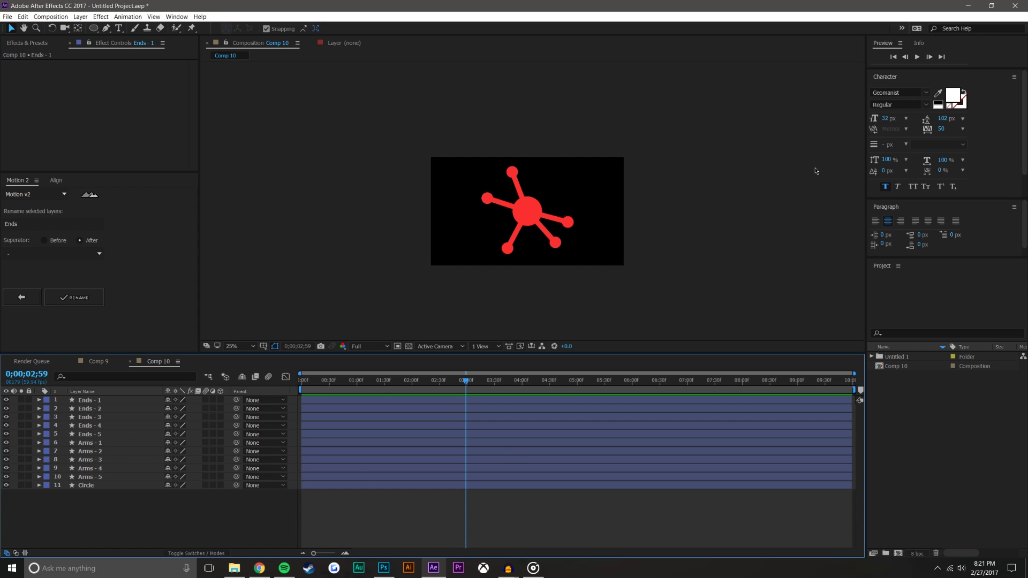
key(period)
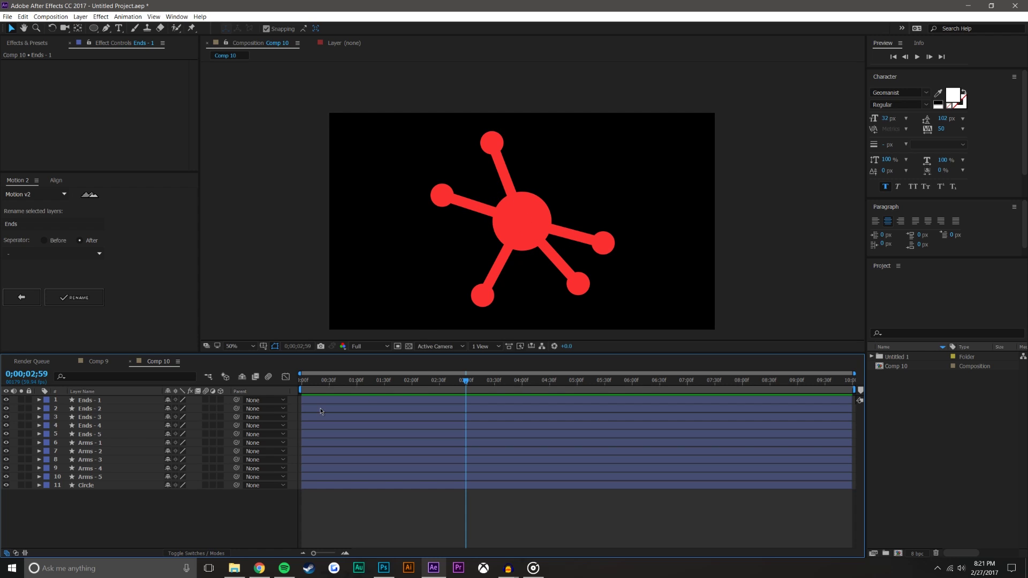
- Select the five Arms layers and add Scale keyframes to all of them at 0;00;02;59
click(99, 477)
shift+click(109, 444)
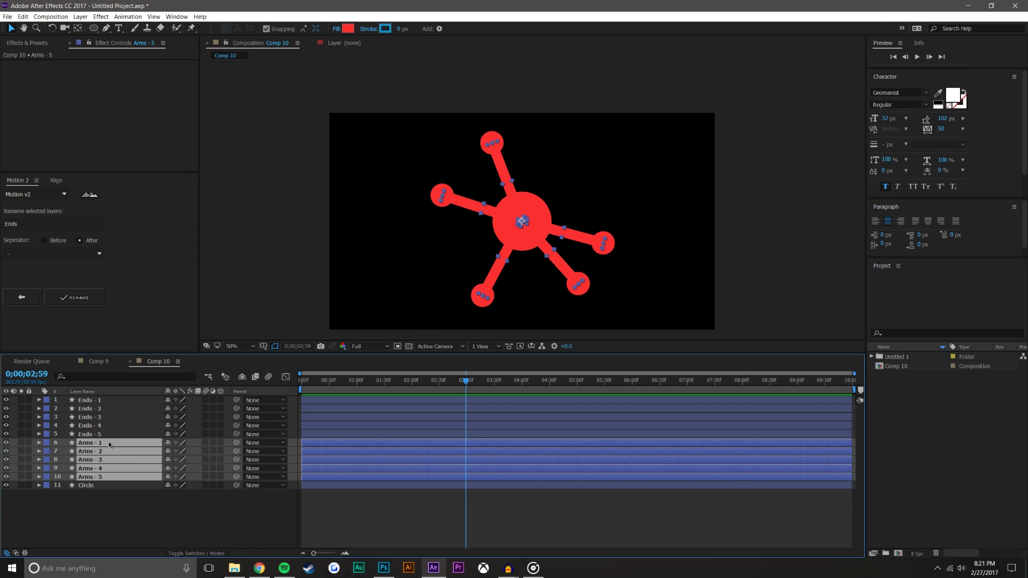
key(s)
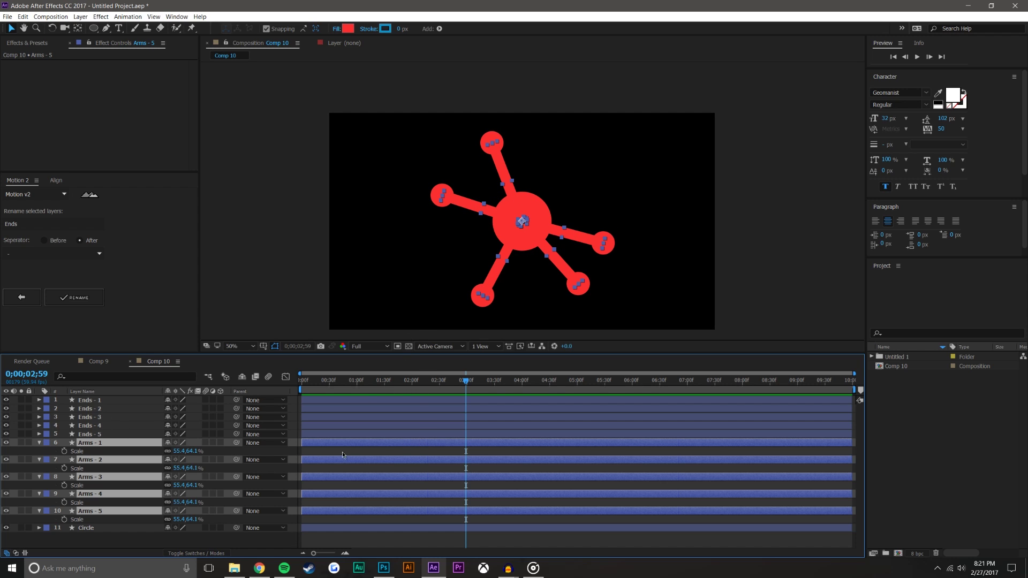
click(65, 451)
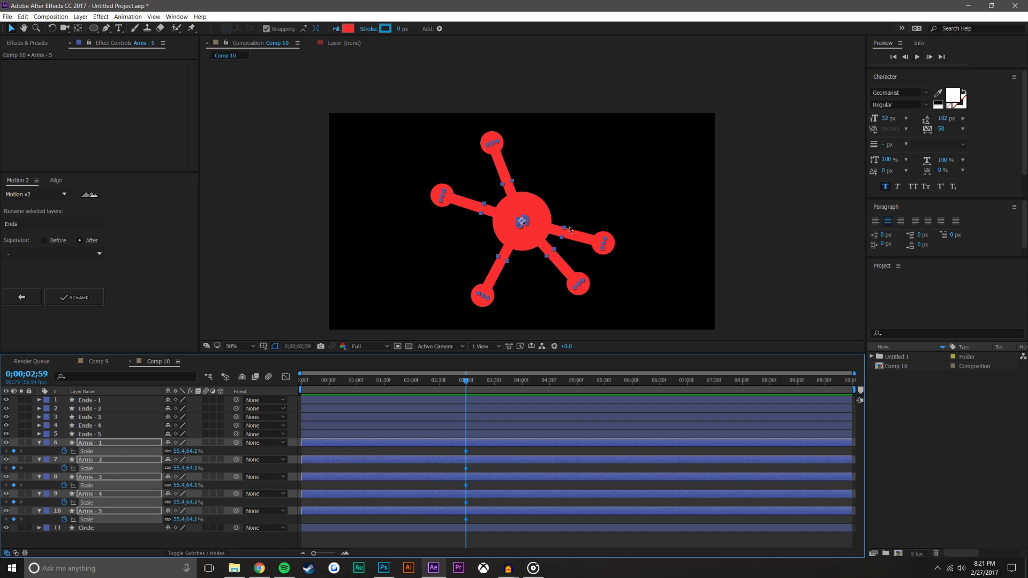
- Thicken Arms - 5 and adjust the thickness of Arms - 4 to a scale of 55.4, 58.3%
scroll(565, 230, up, 2)
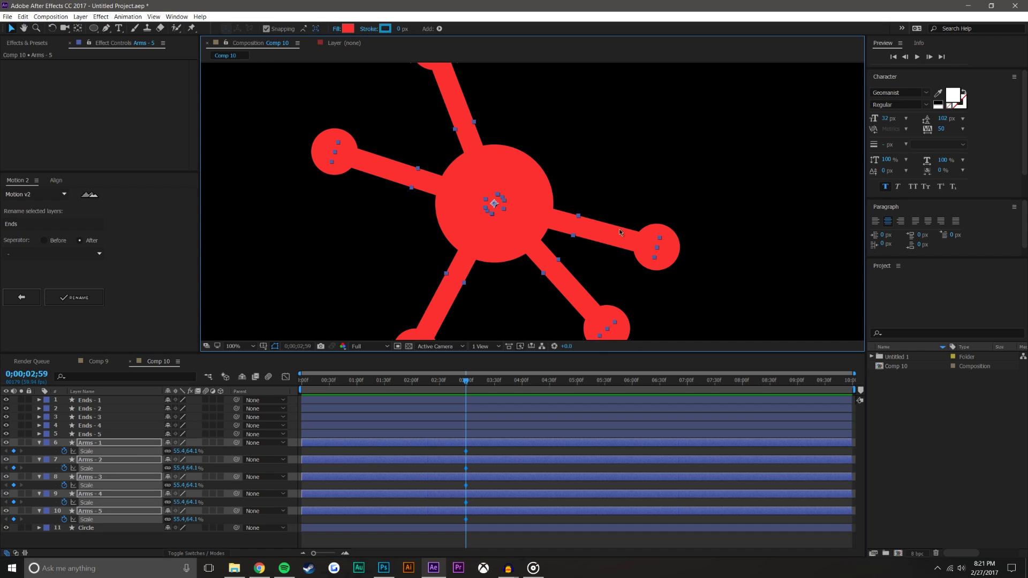
click(612, 217)
click(616, 239)
drag(578, 216, 578, 213)
click(552, 286)
click(555, 276)
drag(558, 260, 554, 262)
click(577, 233)
- Rotate Arms - 5 to 18° and move its end circle back onto the arm's tip
key(r)
drag(183, 520, 184, 520)
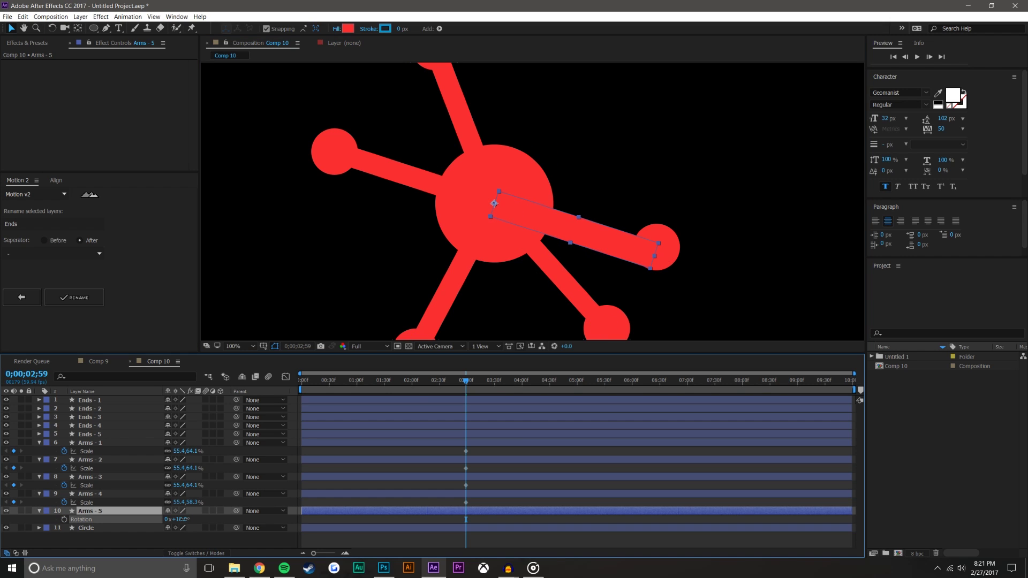
drag(663, 247, 661, 256)
scroll(552, 177, down, 1)
scroll(532, 204, up, 1)
- Pull the lower-left end circle slightly inward and resize Arms - 3 to a scale of 52.2, 50.5%
click(463, 270)
drag(445, 326, 447, 317)
drag(436, 323, 441, 313)
click(488, 221)
drag(492, 203, 497, 225)
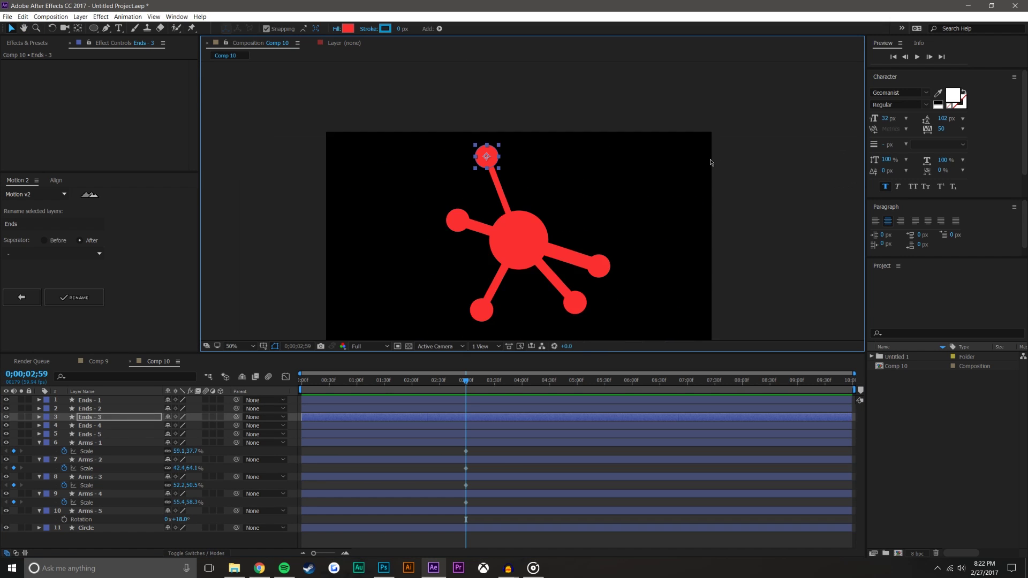
- Add a Rotation keyframe to Arms - 5 at 0;00;02;59
click(567, 214)
key(space)
key(space)
click(64, 519)
scroll(558, 215, up, 1)
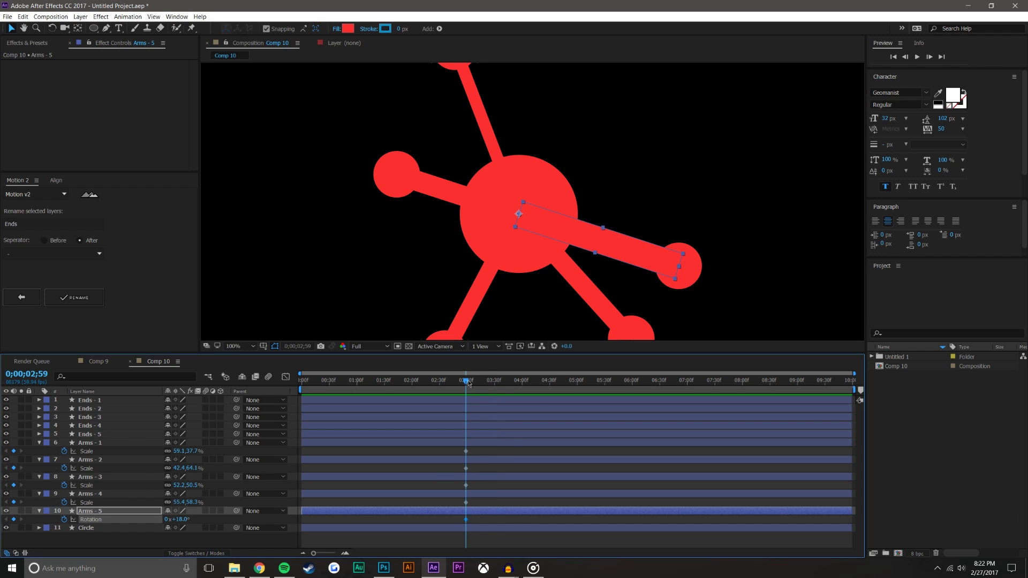
- Go to 0;00;02;40 and shrink Arms - 5 into the centre of the circle
mouse_move(466, 382)
mouse_down()
mouse_move(449, 384)
mouse_move(449, 408)
mouse_move(470, 381)
mouse_move(509, 381)
mouse_move(456, 380)
mouse_up()
key(equal)
key(equal)
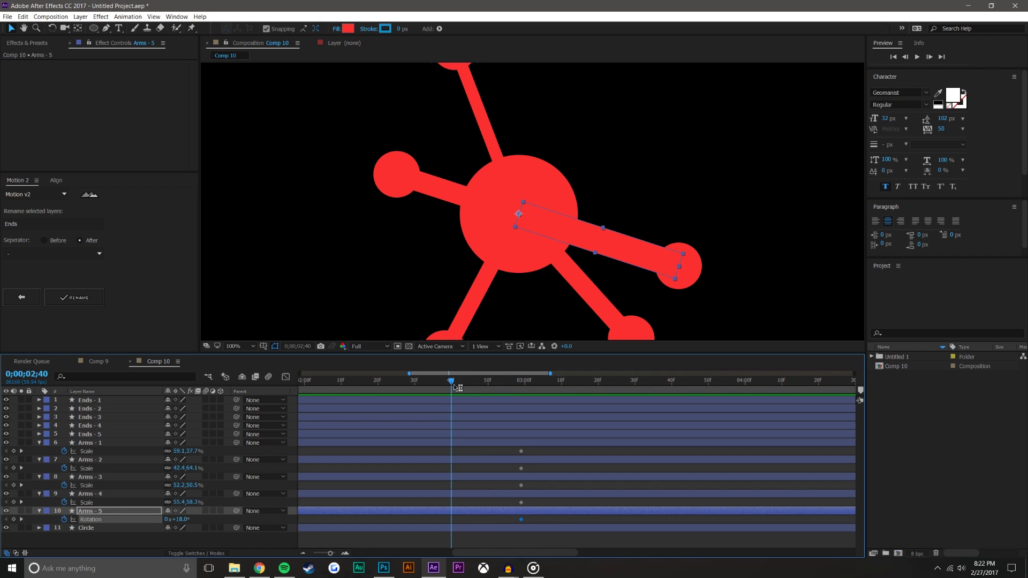
scroll(541, 227, down, 1)
scroll(578, 232, up, 1)
drag(603, 229, 615, 220)
drag(680, 266, 518, 217)
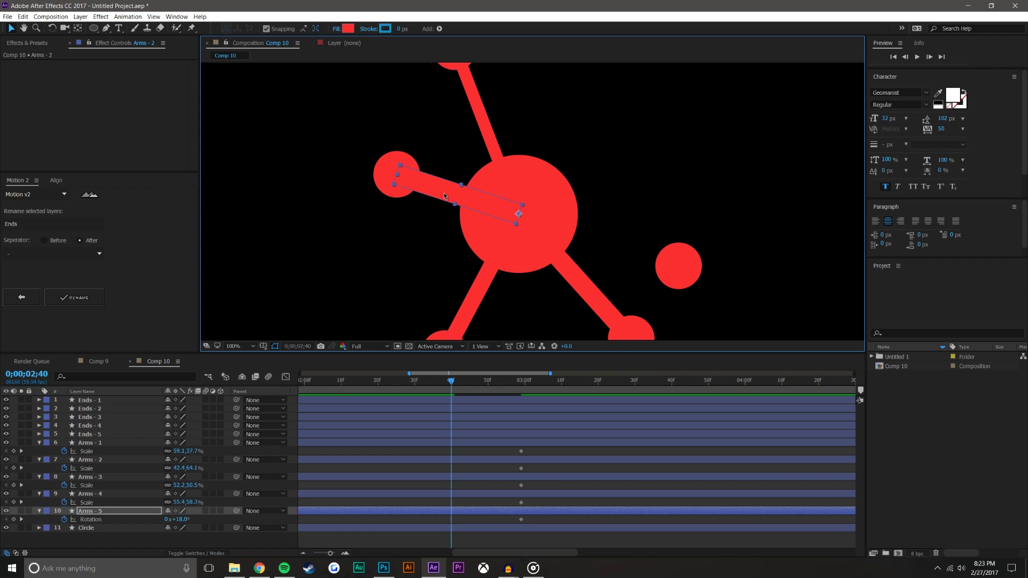
- Shrink Arms - 2 to a scale of 0.2, 120.8% and Arms - 1 to -0.5, 95.2%, collapsing both into the circle
click(415, 189)
drag(456, 205, 520, 213)
click(484, 131)
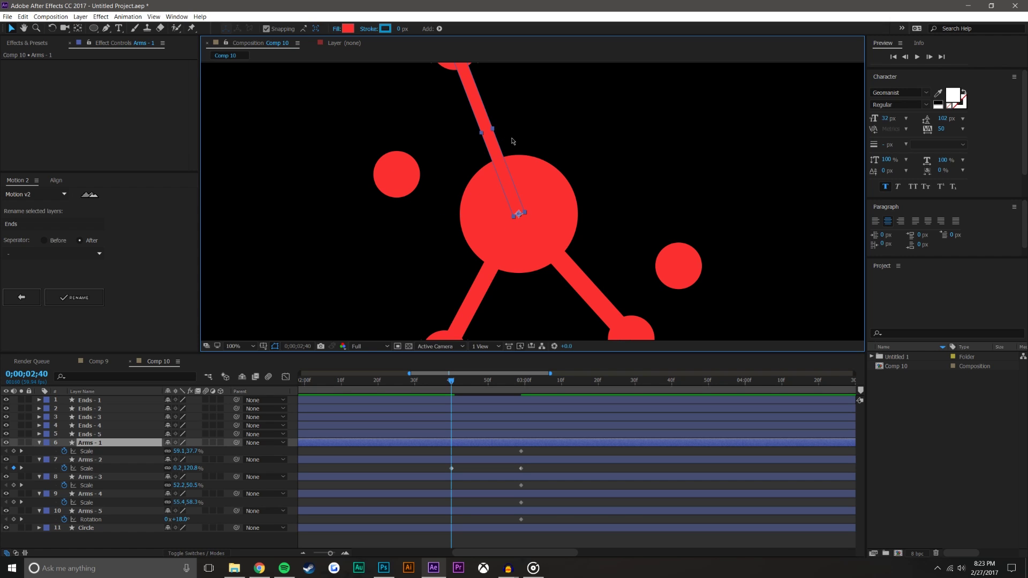
drag(512, 141, 499, 200)
drag(453, 118, 544, 127)
- Collapse Arms - 3 into the circle's centre at a scale of 0.4, 128.3%
click(449, 189)
click(452, 195)
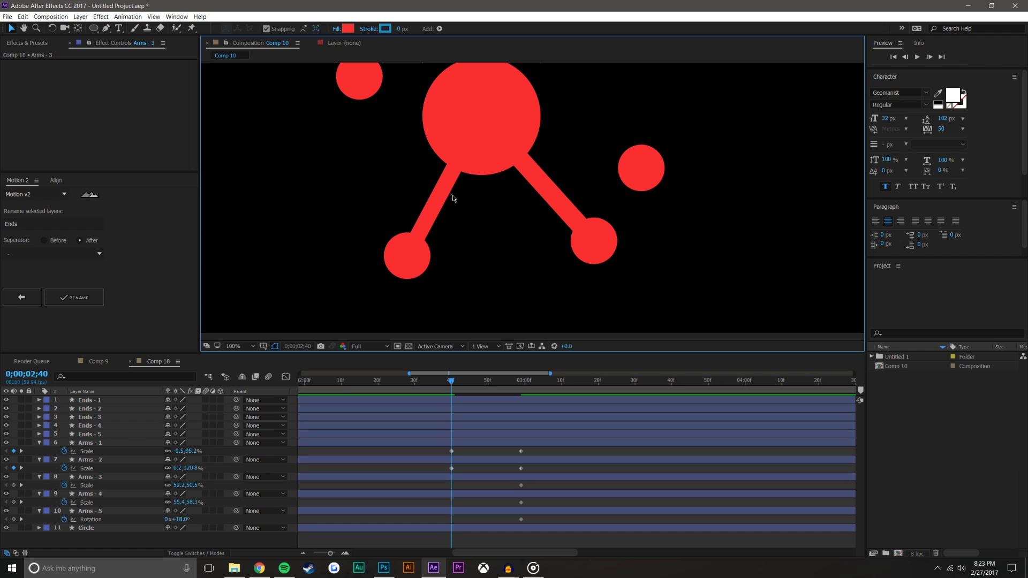
click(448, 191)
drag(448, 191, 463, 205)
drag(410, 254, 474, 122)
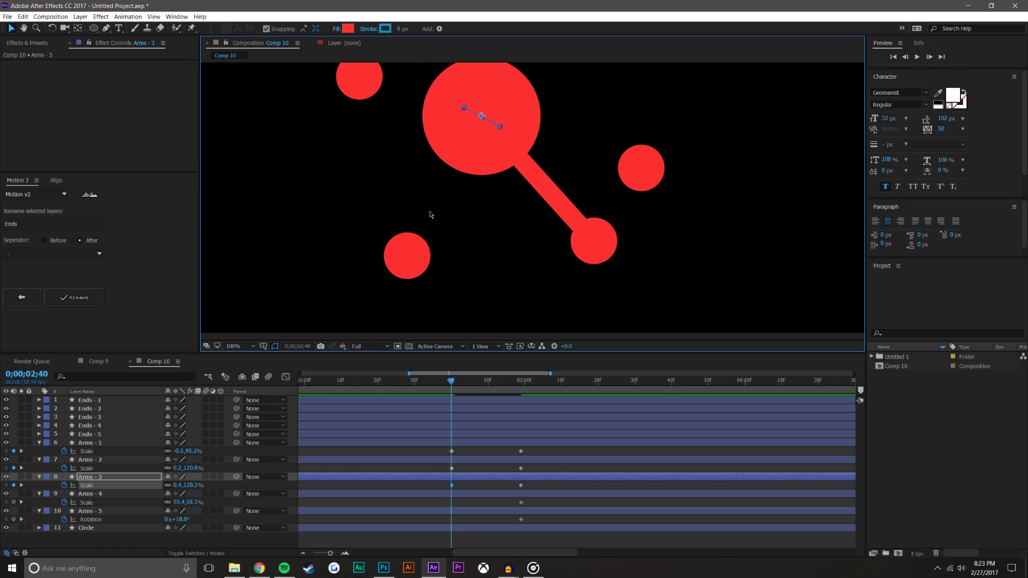
- Widen Arms - 4 and shrink its length into the circle's centre
click(591, 227)
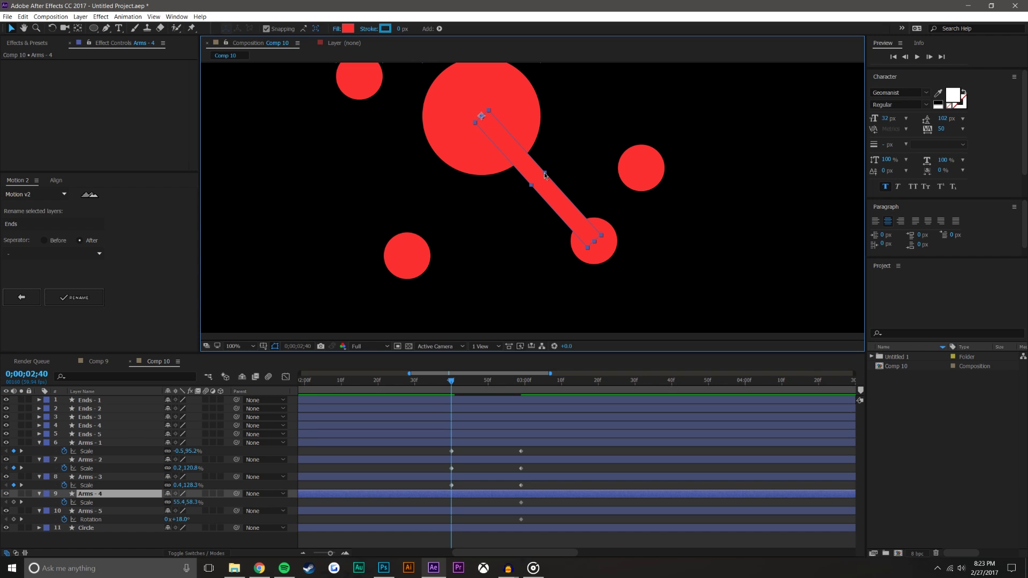
drag(546, 174, 550, 168)
drag(596, 246, 487, 115)
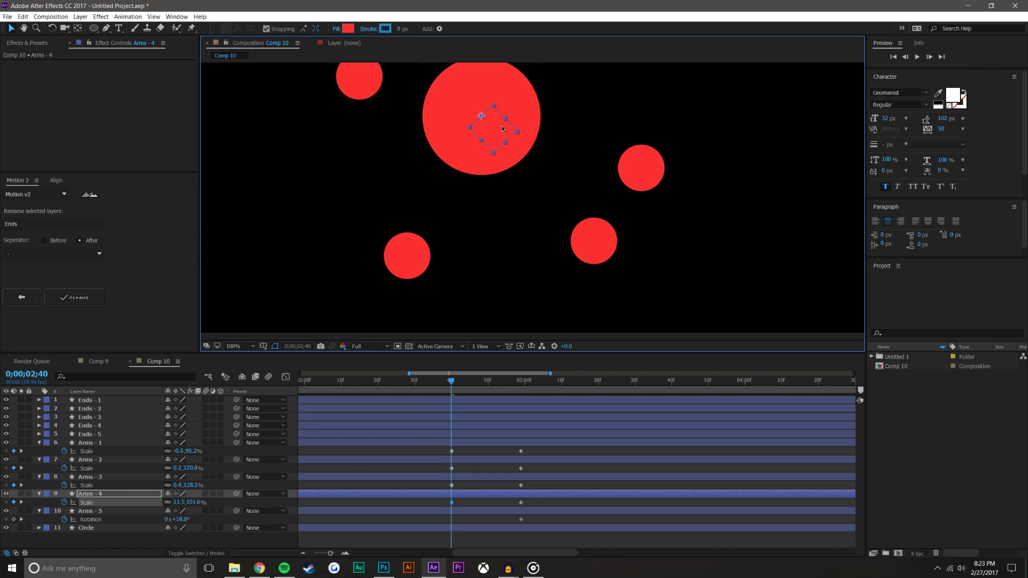
- Move the Arms - 5 rotation keyframe to 0;00;02;40, in line with the first scale keyframes of the other arms
key(comma)
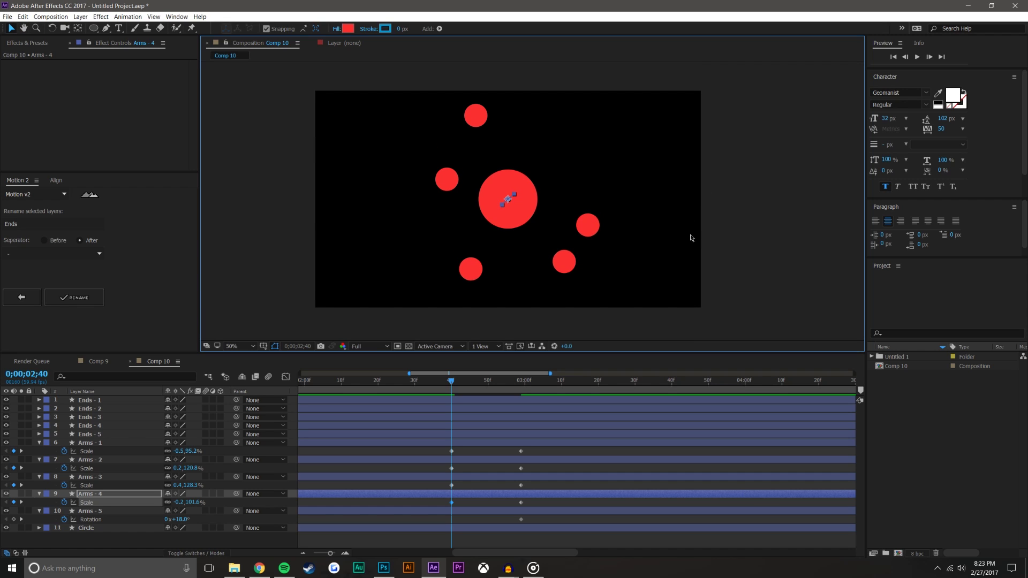
click(127, 511)
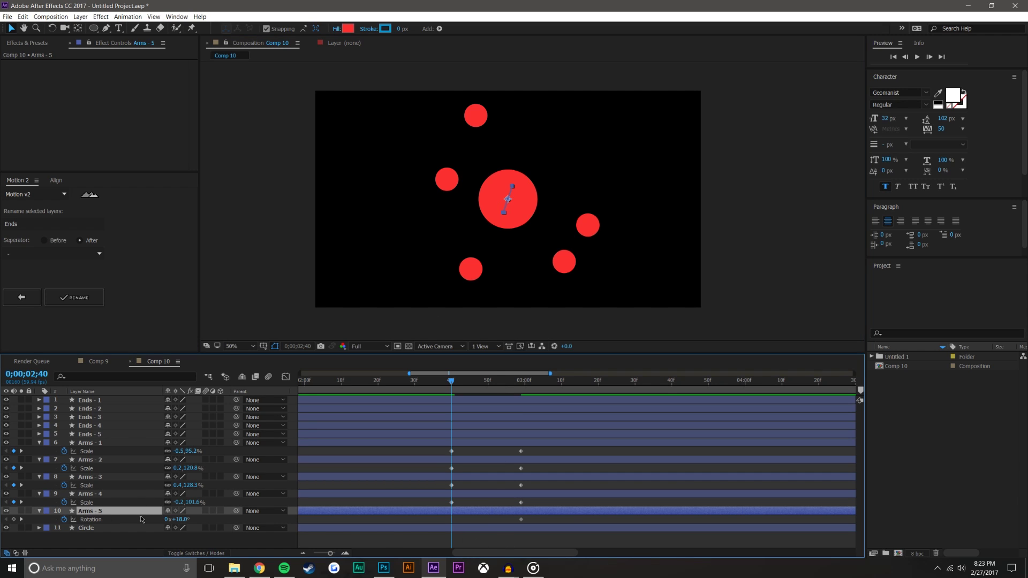
drag(457, 389, 487, 381)
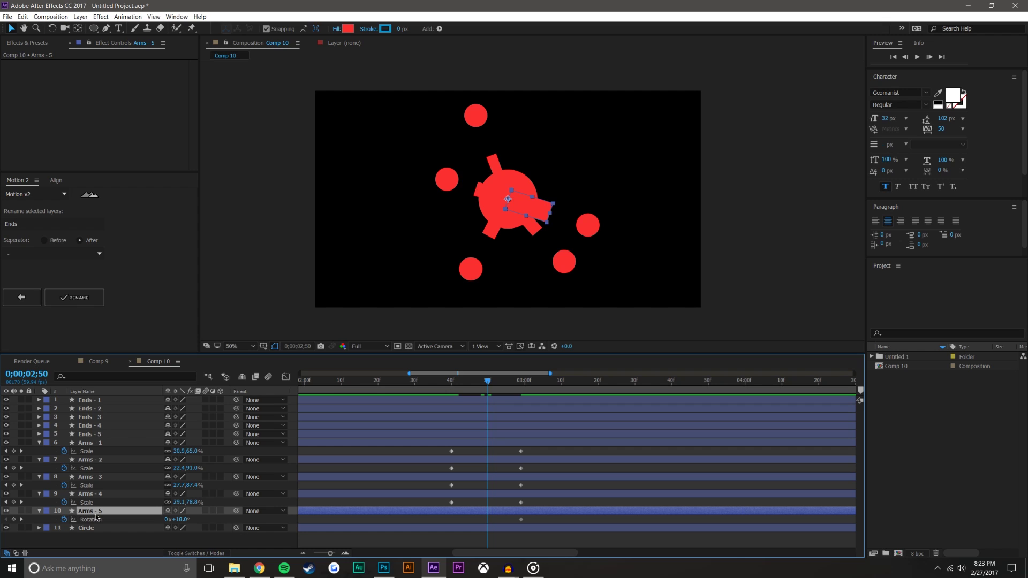
key(j)
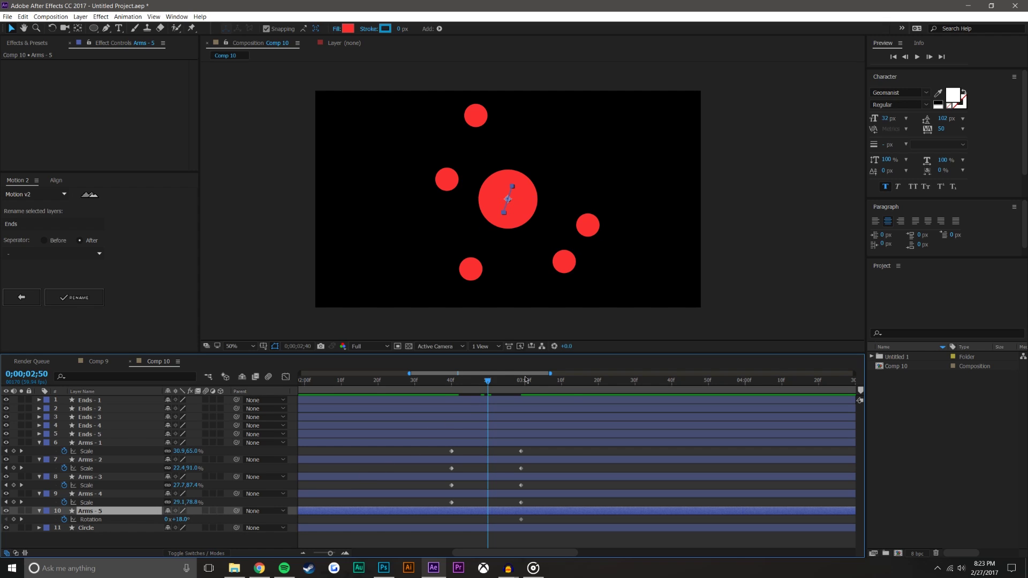
click(523, 520)
drag(510, 521, 451, 521)
- Go to 0;00;02;59 and show the scale keyframes of Arms - 5 in place of its rotation
click(542, 381)
key(j)
key(period)
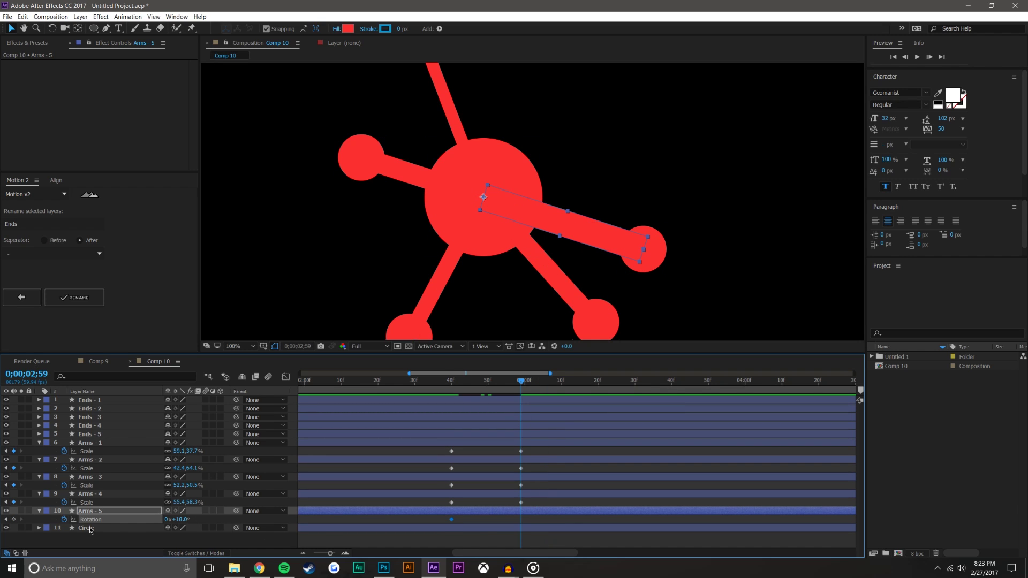
key(s)
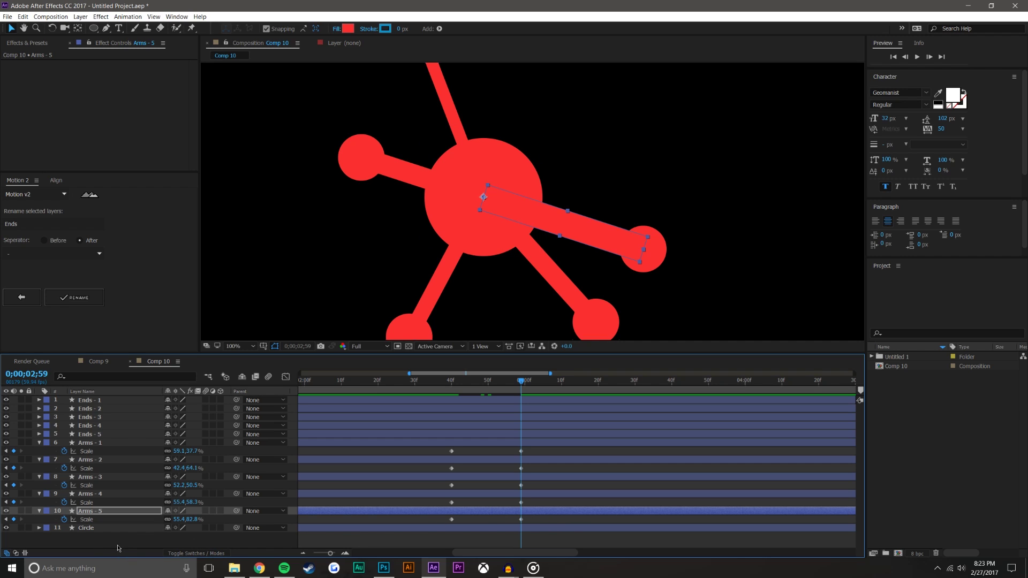
scroll(566, 212, down, 2)
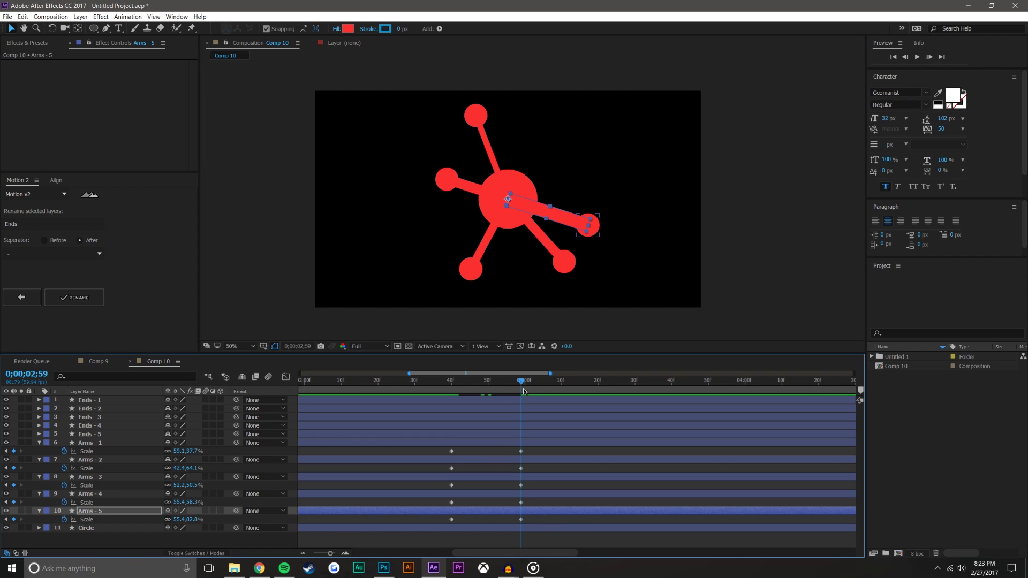
- Go to 0;00;03;05 and shrink the Ends - 3 circle to about 59%
drag(518, 382, 562, 350)
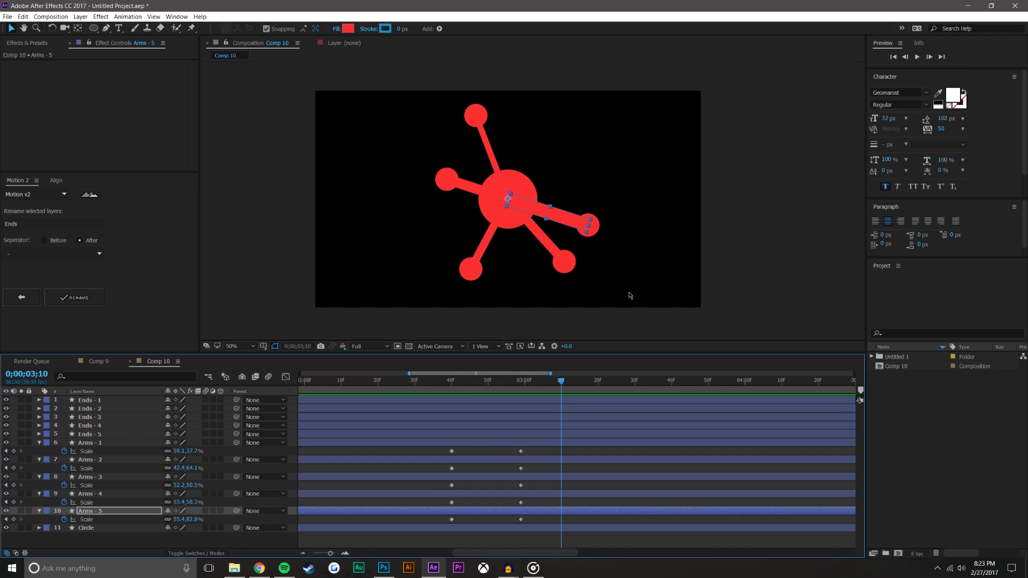
click(758, 240)
click(543, 380)
click(470, 269)
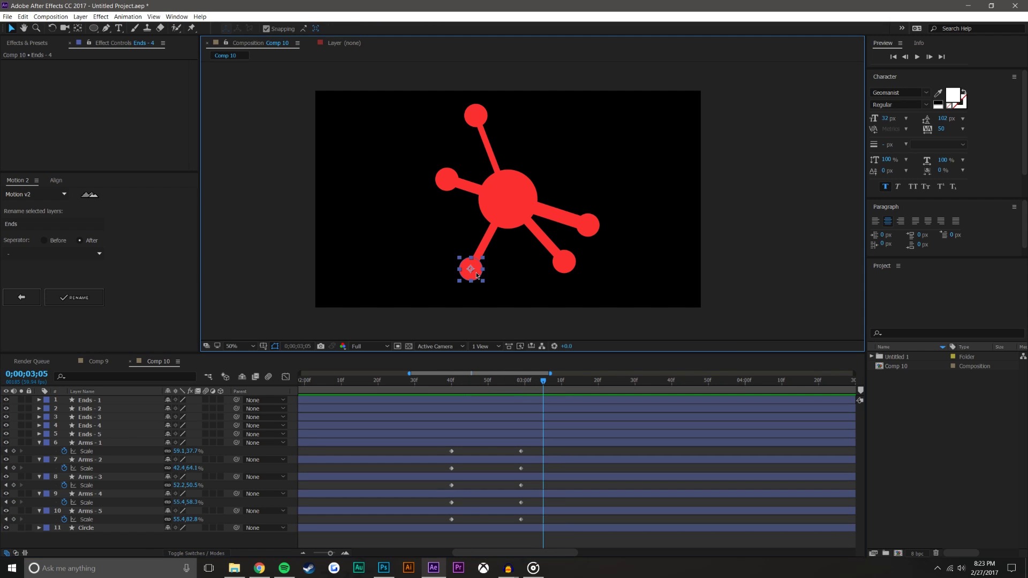
click(473, 116)
scroll(475, 110, up, 2)
drag(475, 110, 510, 209)
click(509, 568)
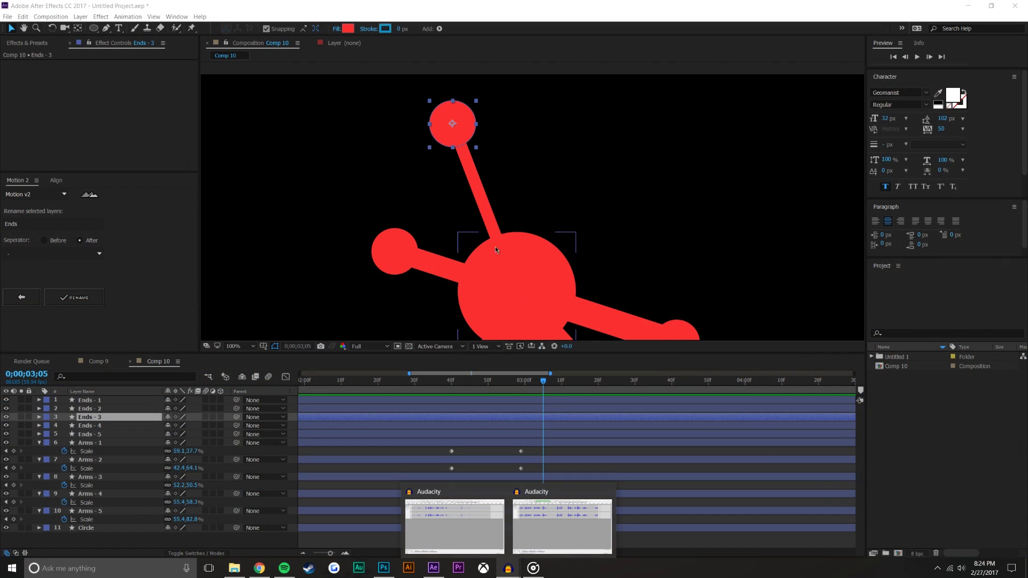
click(462, 113)
drag(430, 101, 441, 112)
- Shrink the Ends - 5, Ends - 4 and Ends - 2 circles to about 76%, 81% and 79%
click(393, 250)
drag(372, 229, 377, 234)
drag(514, 251, 502, 101)
click(442, 292)
drag(455, 307, 452, 303)
click(624, 280)
drag(596, 289, 599, 285)
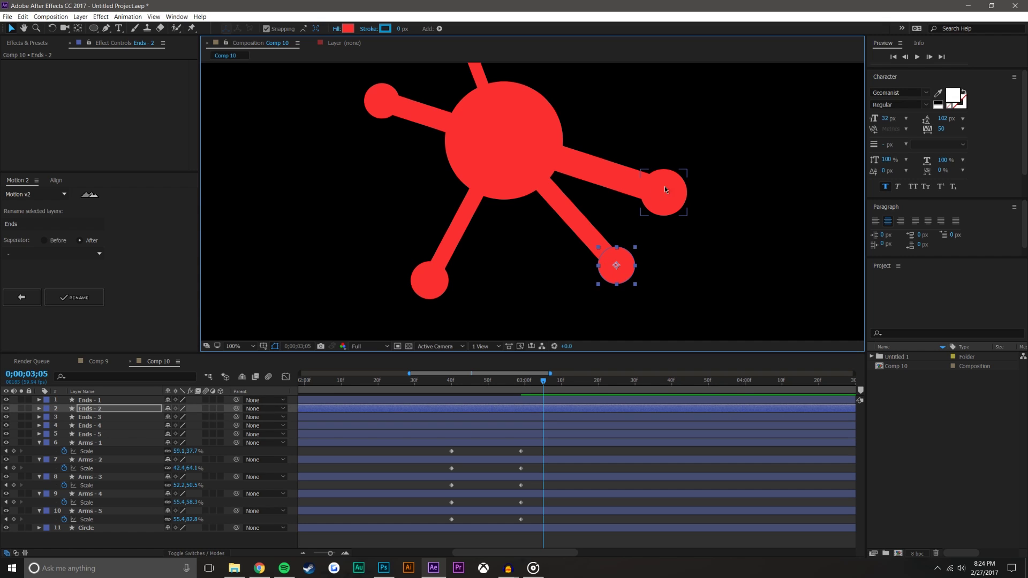
- At 0;00;02;59, shorten Arms - 5 and move the Ends - 1 circle inward beside the arm's tip
click(666, 189)
key(j)
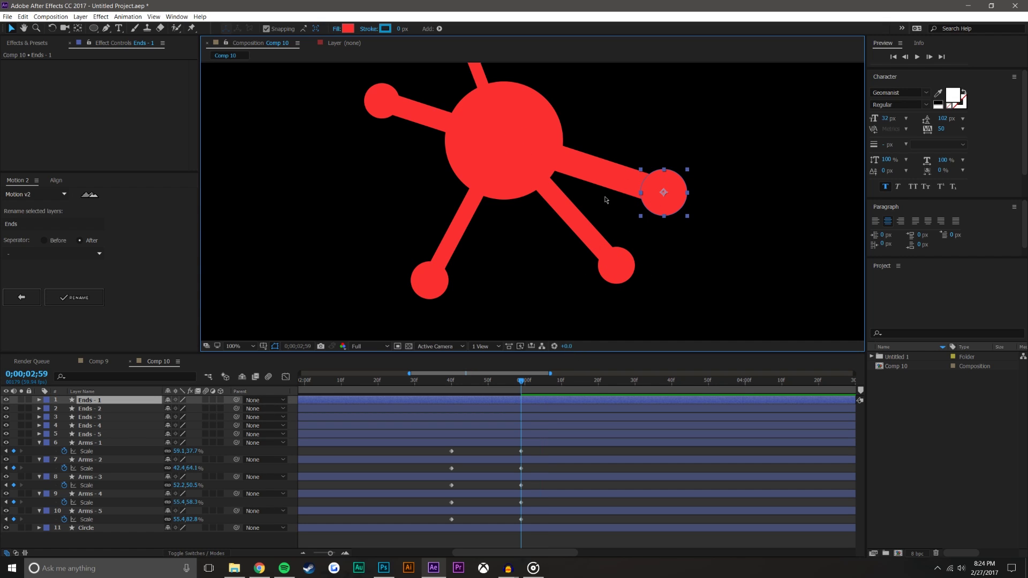
click(613, 189)
drag(663, 192, 589, 163)
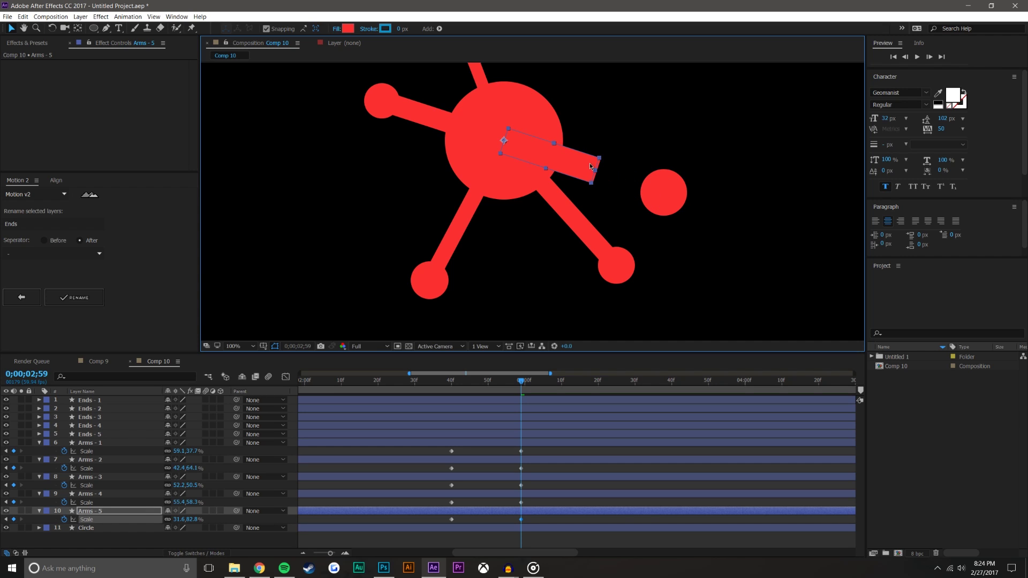
click(665, 192)
drag(665, 194, 626, 180)
- Narrow Arms - 5 and adjust its length to a scale of about 33.0, 73.9%
click(575, 161)
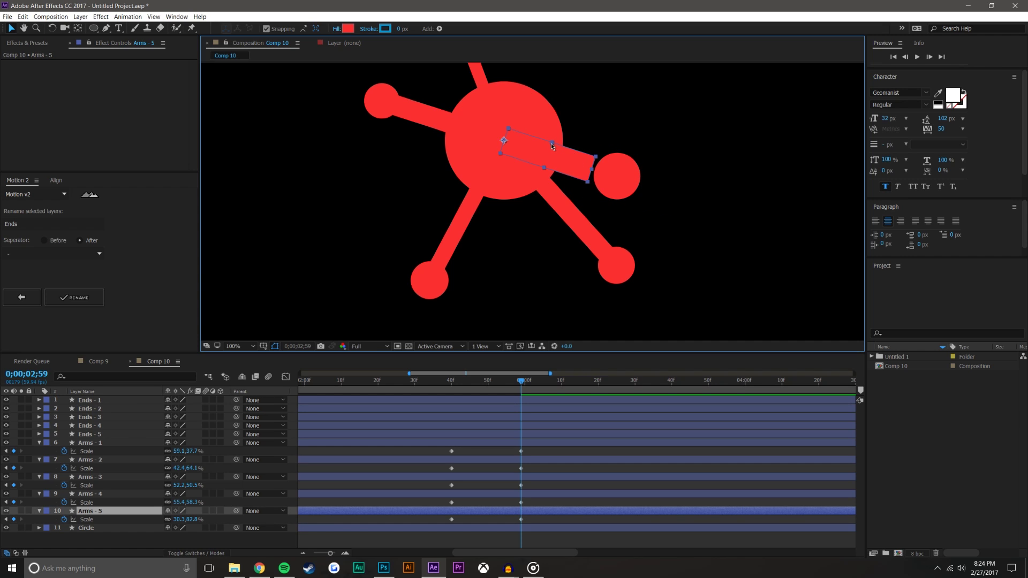
drag(552, 143, 552, 145)
drag(596, 171, 639, 169)
- Centre the anchor point of Ends - 1 and place the circle over the tip of Arms - 5
click(618, 175)
click(705, 225)
click(620, 177)
key(y)
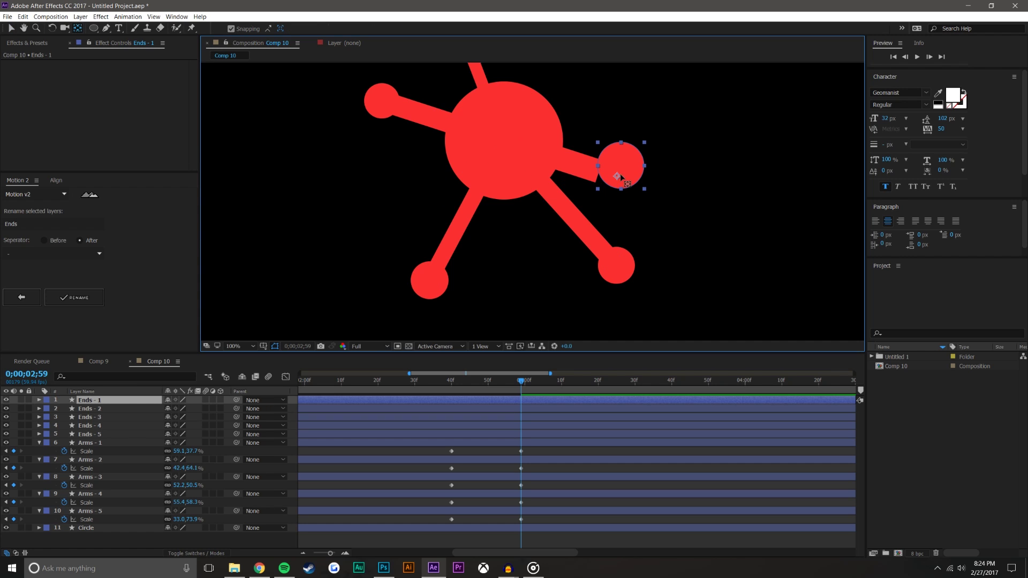
mouse_move(617, 176)
mouse_down()
mouse_move(621, 165)
mouse_move(605, 168)
mouse_up()
click(11, 27)
click(654, 142)
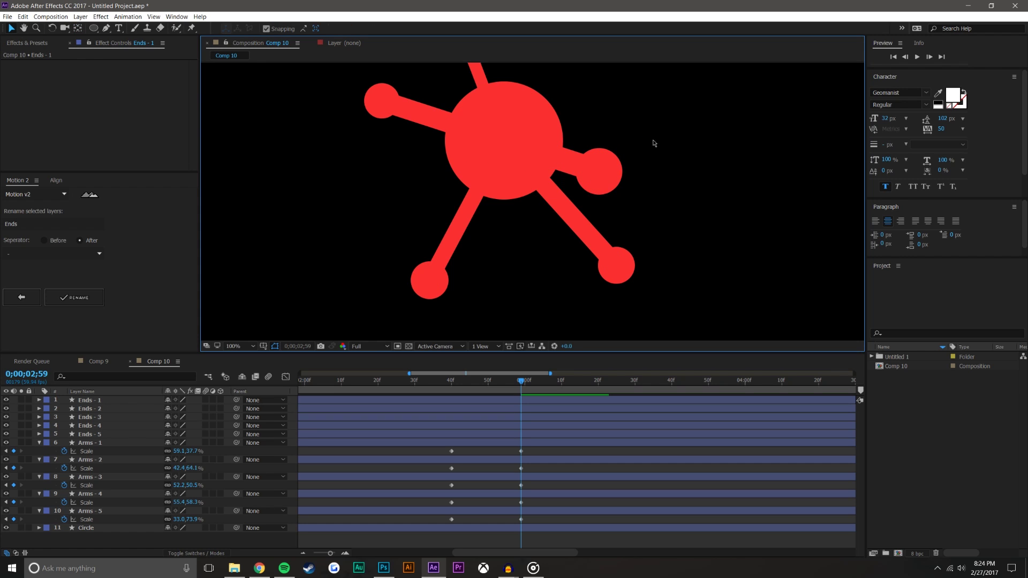
- Enlarge the Ends - 1 circle to about 117%
scroll(647, 161, down, 2)
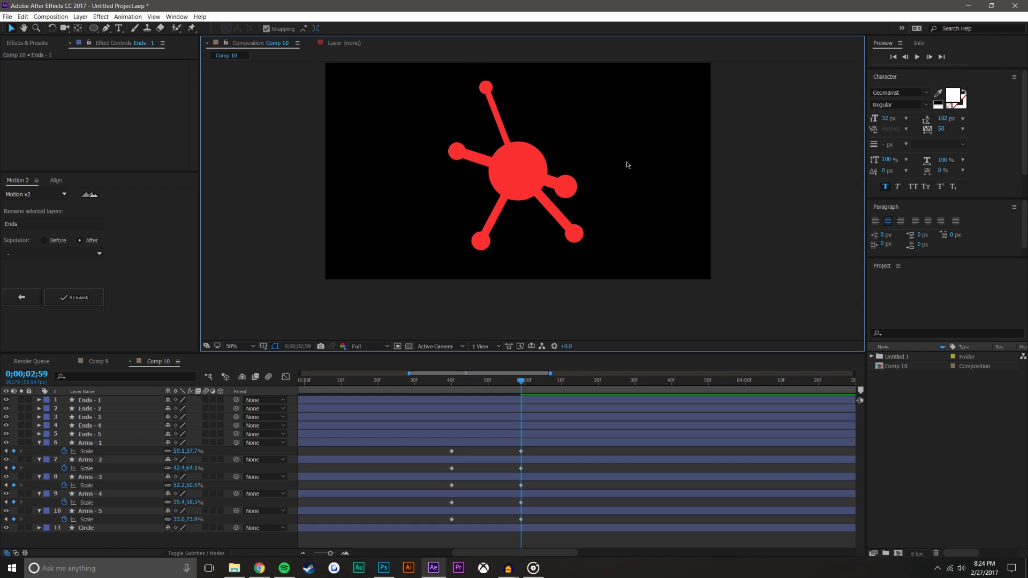
scroll(575, 175, up, 2)
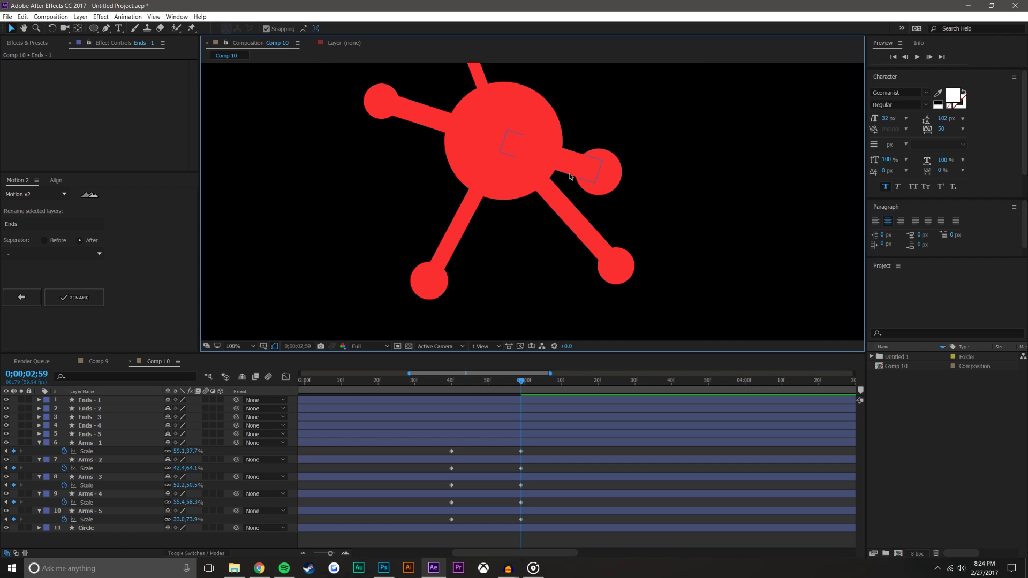
drag(608, 165, 617, 250)
scroll(598, 230, down, 2)
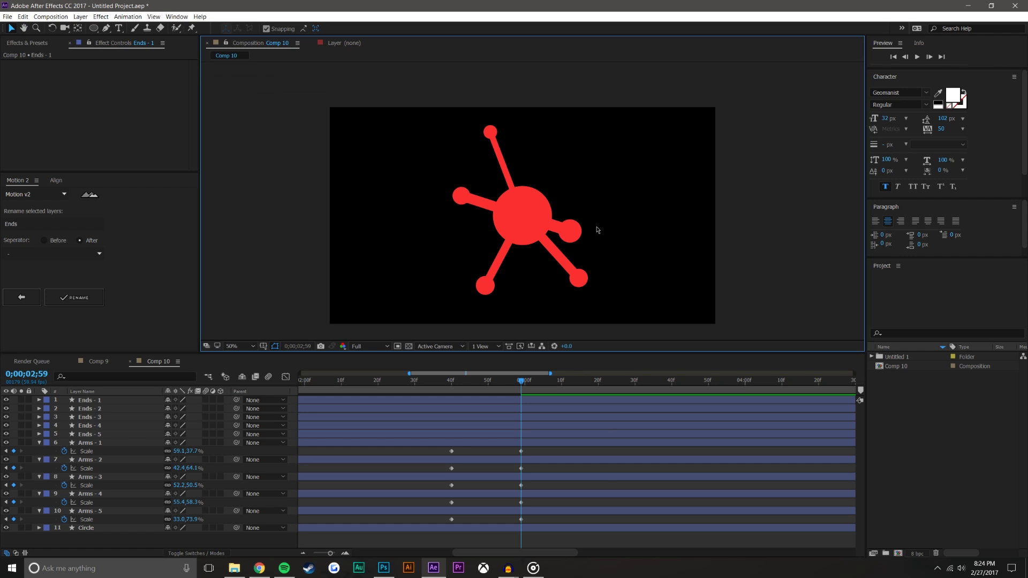
click(123, 404)
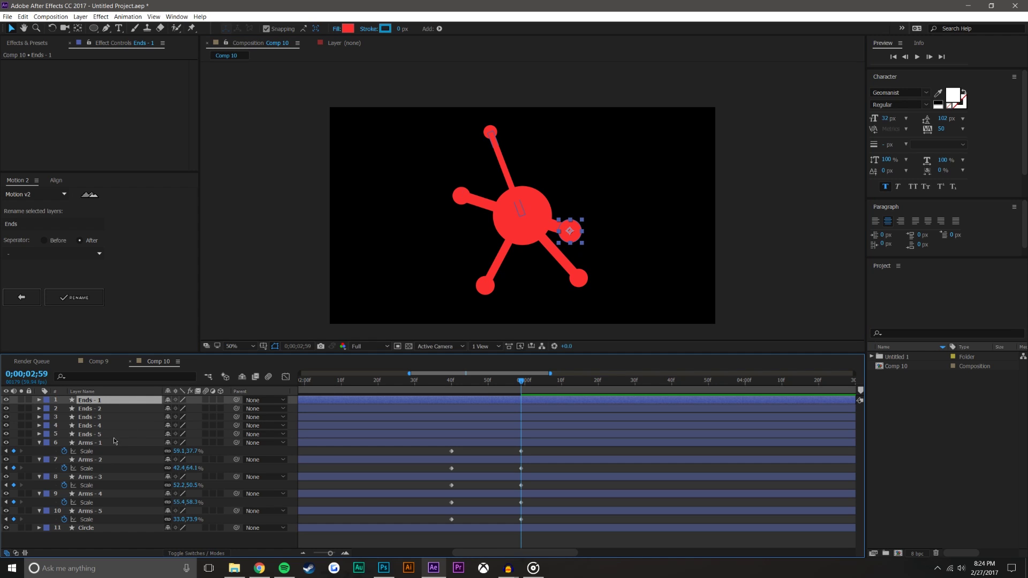
shift+click(118, 435)
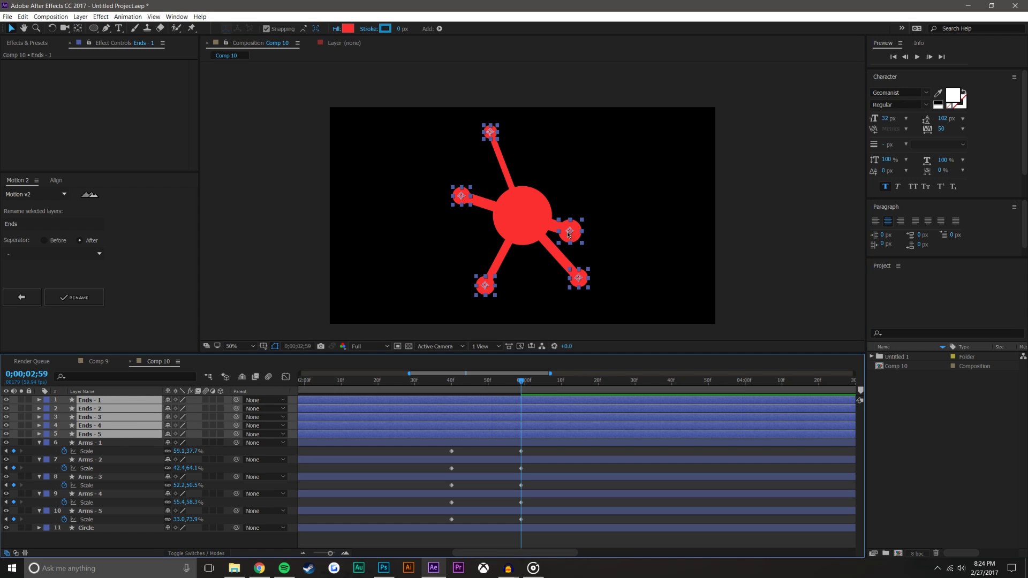
click(582, 220)
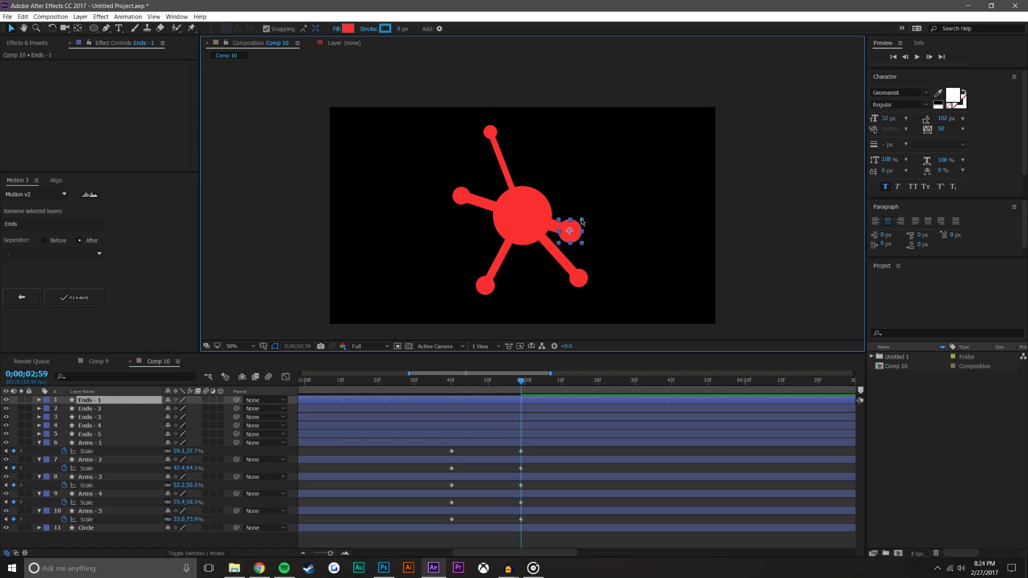
click(635, 207)
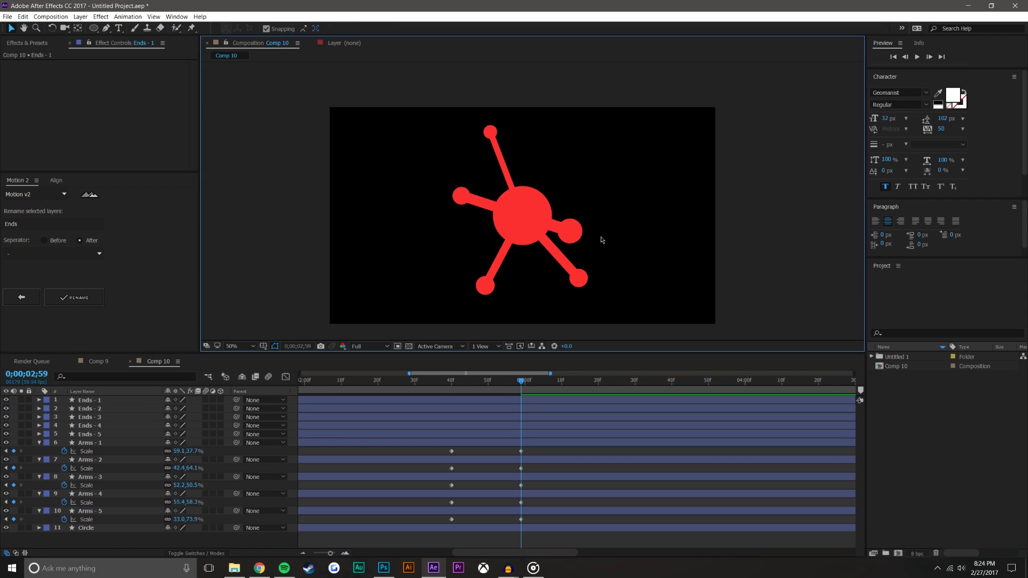
click(588, 221)
click(604, 278)
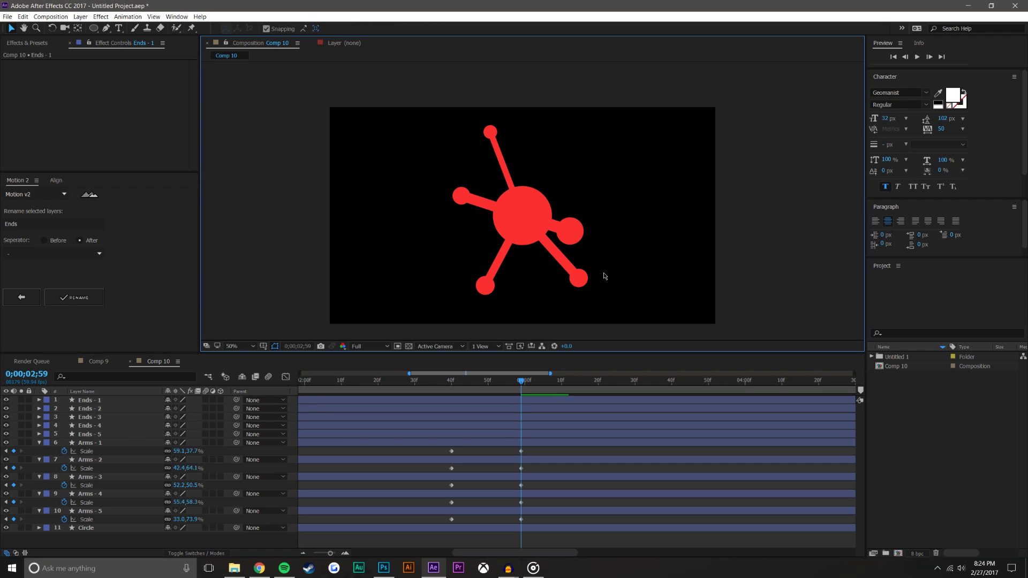
- Move the anchor points of Ends - 1 and Ends - 2 to the centre of the main circle
click(79, 28)
click(95, 403)
drag(569, 230, 522, 216)
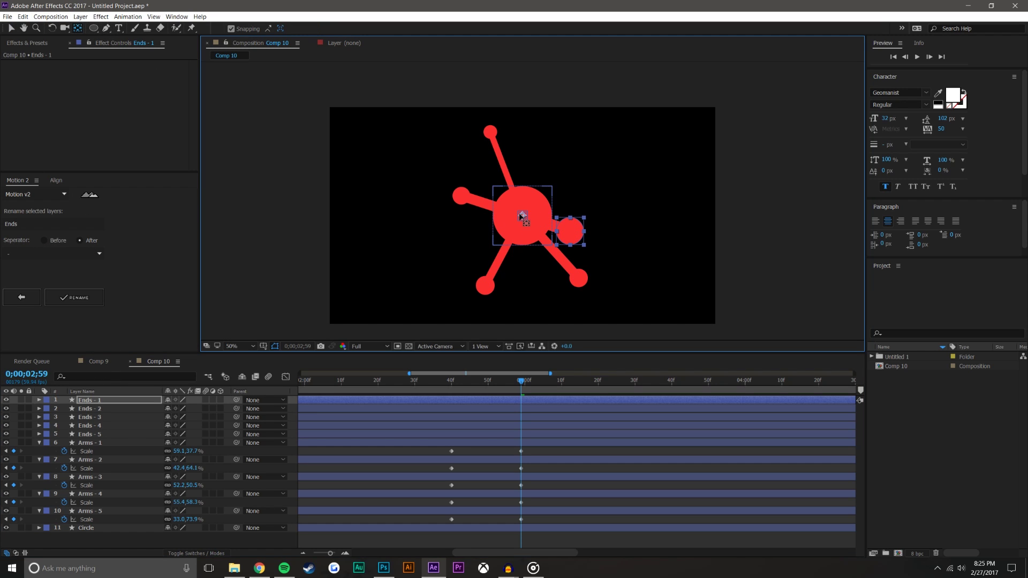
click(134, 409)
drag(579, 278, 522, 215)
- Move the anchor points of Ends - 3, Ends - 4 and Ends - 5 to the main circle's centre
click(490, 131)
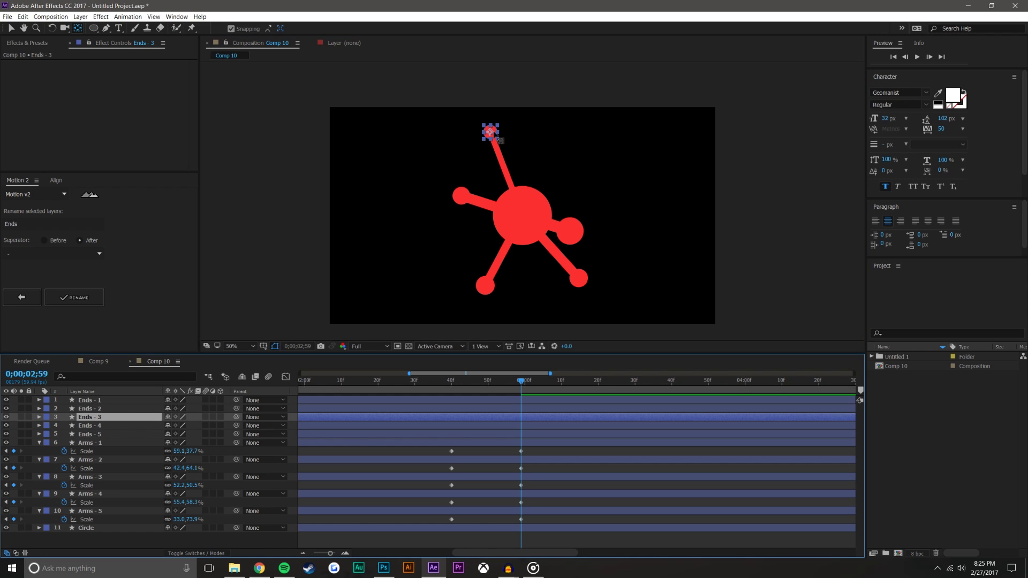
drag(490, 131, 522, 215)
click(112, 428)
drag(485, 286, 523, 214)
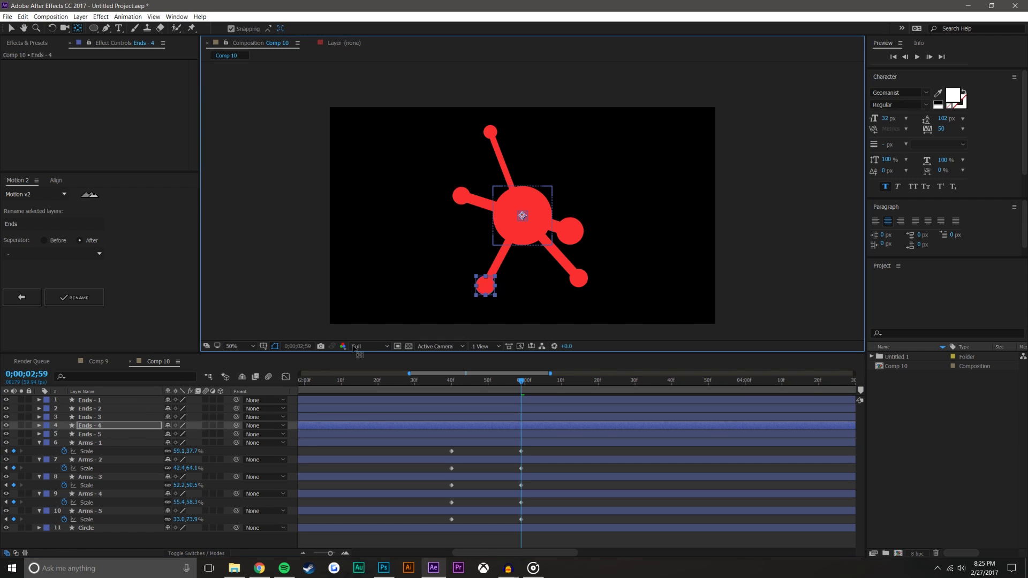
click(120, 435)
drag(461, 196, 522, 215)
key(v)
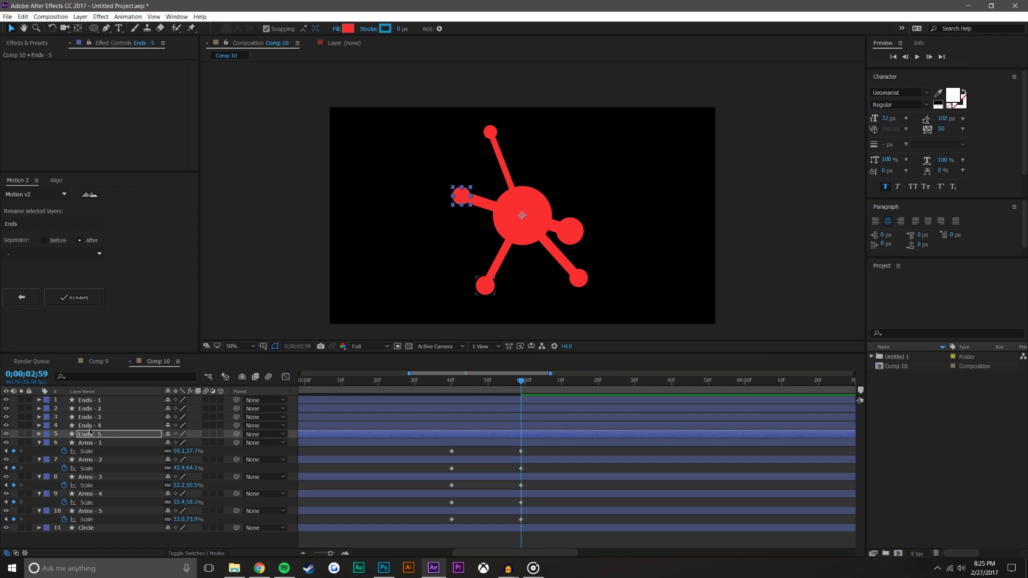
- Set scale keyframes on all five Ends layers at 0;00;02;59
shift+click(106, 403)
key(s)
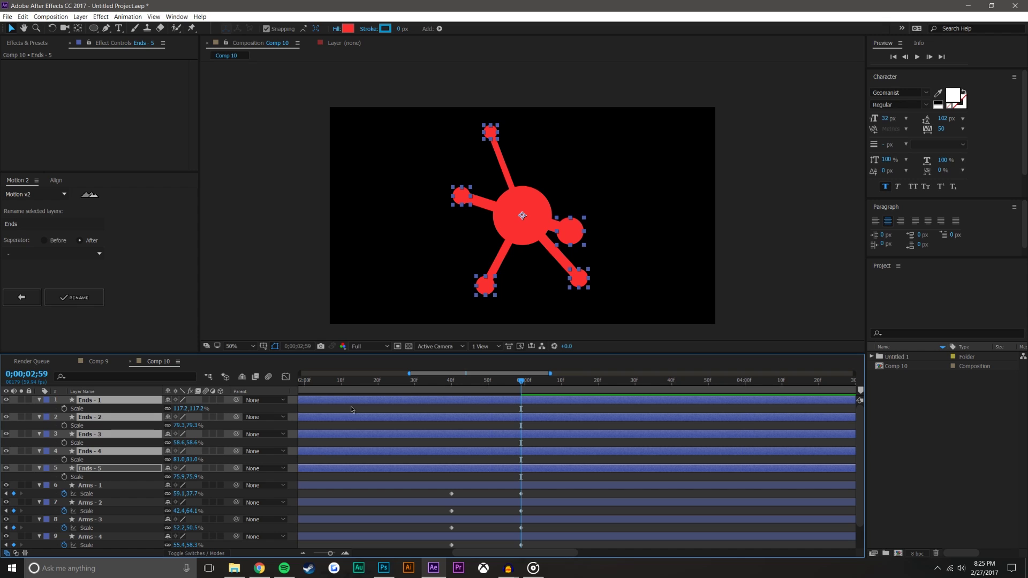
click(64, 409)
- Go to 0;00;02;40 and set the scale of all five Ends layers to 0%
click(470, 381)
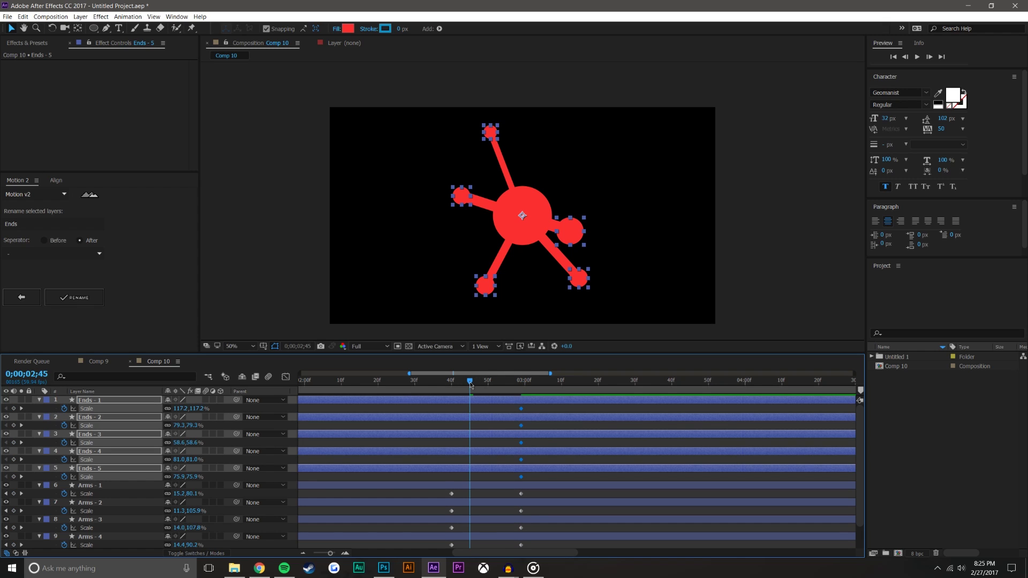
drag(470, 381, 451, 381)
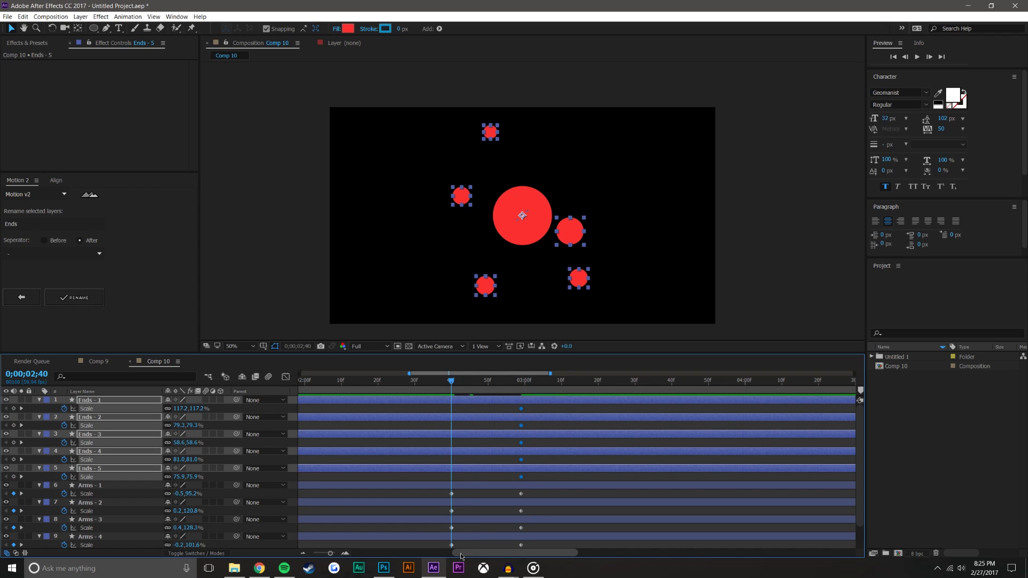
click(198, 409)
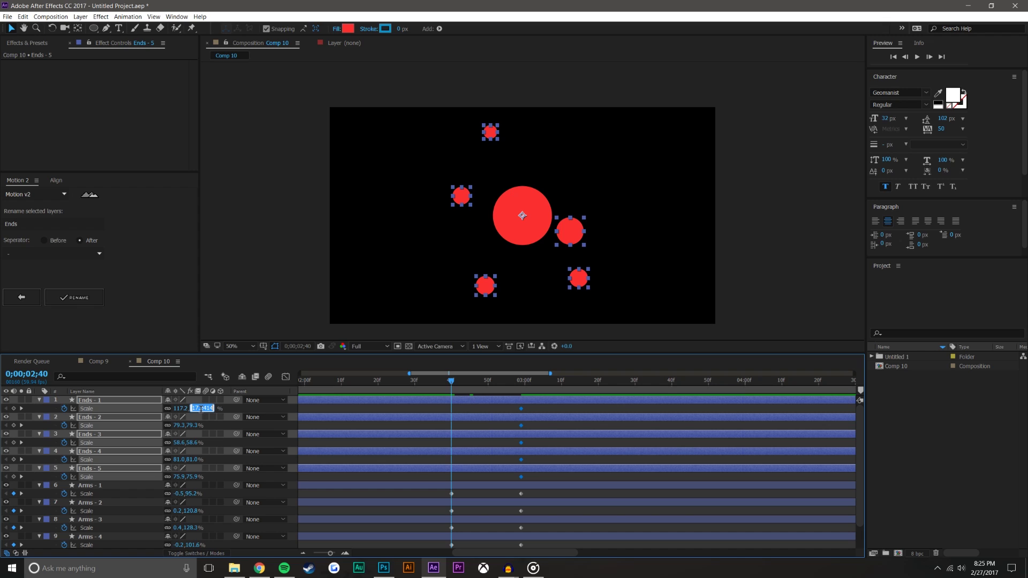
text(0)
key(Return)
click(514, 441)
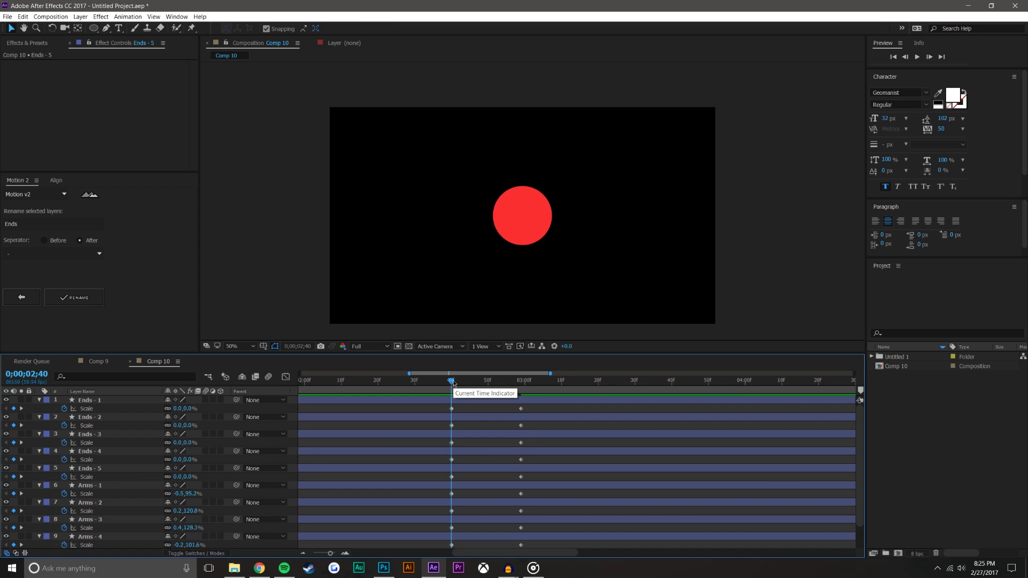
- Preview the arms and end circles growing out of the main circle, up to 0;00;03;07
mouse_move(454, 382)
mouse_down()
mouse_move(519, 374)
mouse_move(455, 375)
mouse_up()
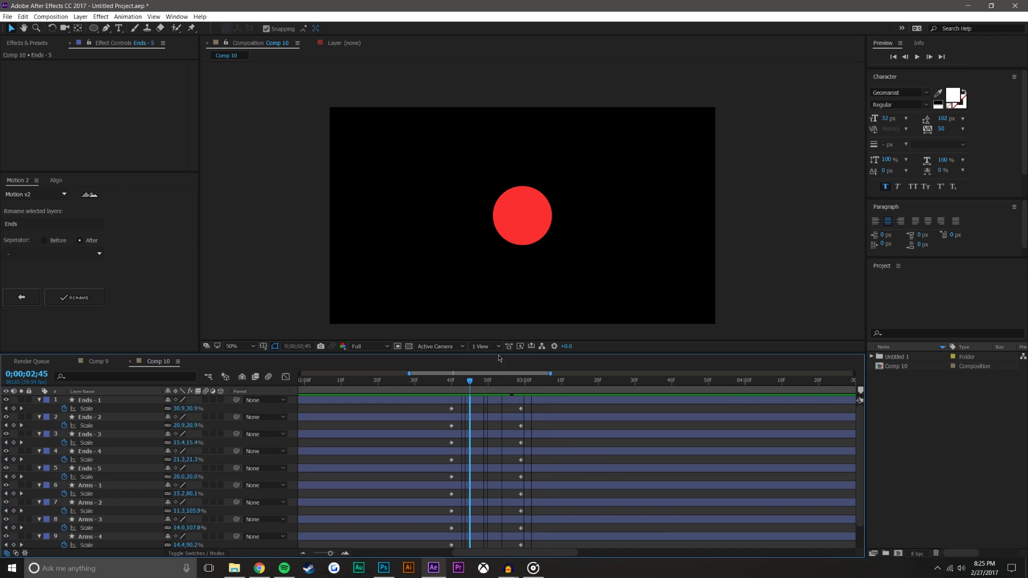
key(space)
drag(513, 382, 550, 382)
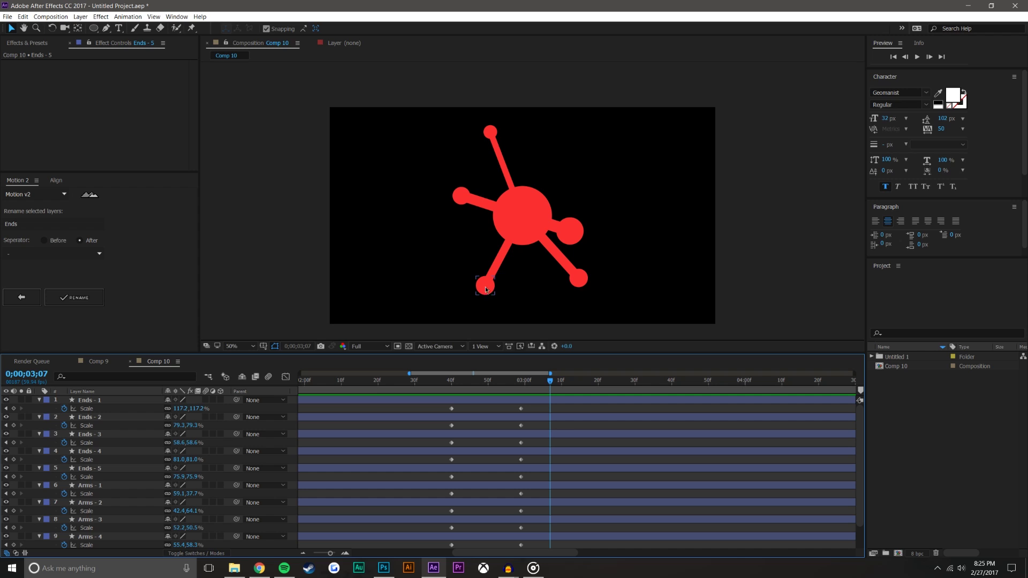
- Replay the arms and end circles growing out of the main circle, starting just before they appear
click(485, 285)
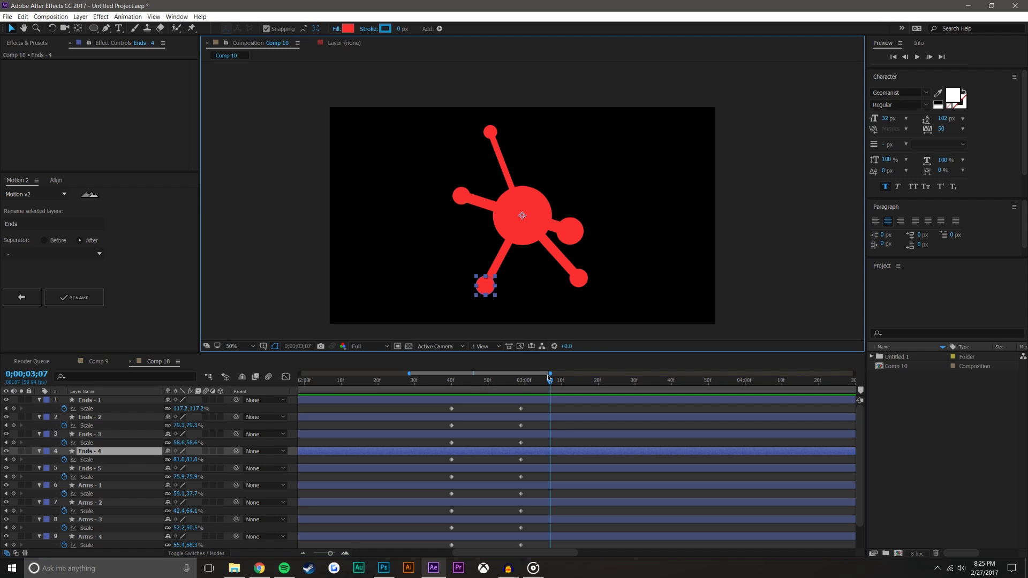
drag(550, 381, 440, 384)
key(space)
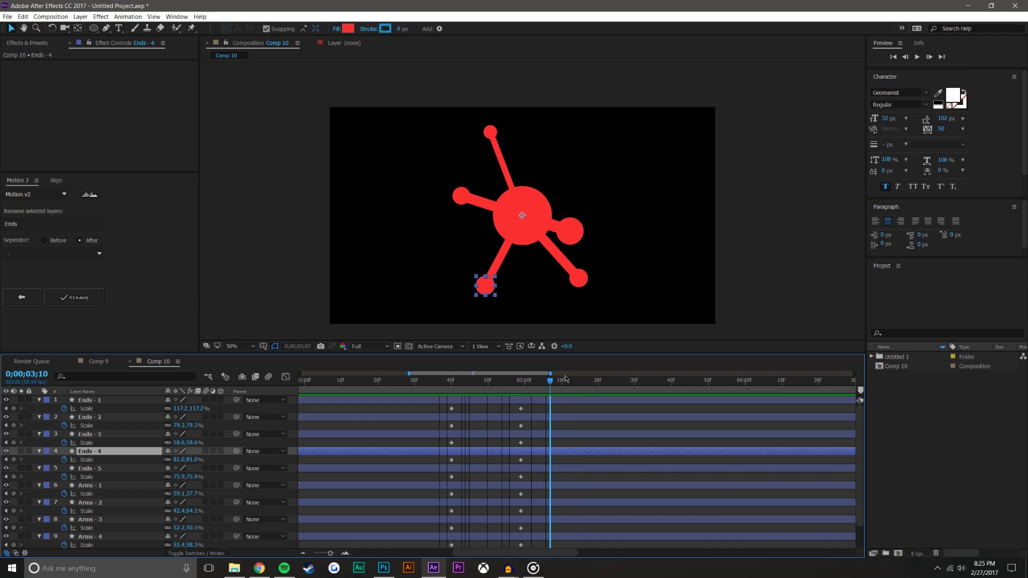
click(741, 278)
- Collapse the revealed scale properties of all Ends and Arms layers, leaving a compact list of eleven layers
click(88, 403)
scroll(97, 482, down, 2)
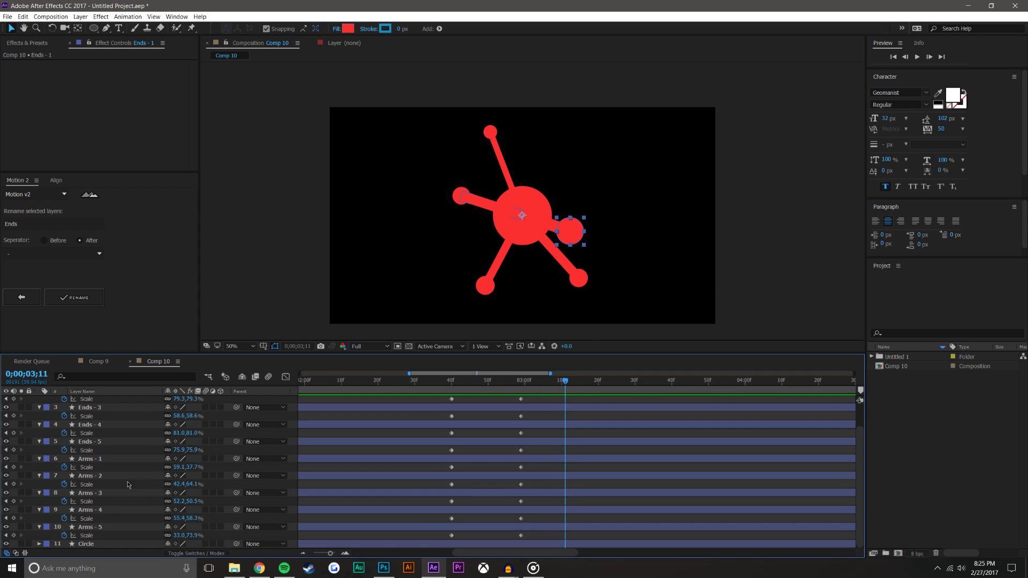
shift+click(99, 544)
key(u)
click(174, 528)
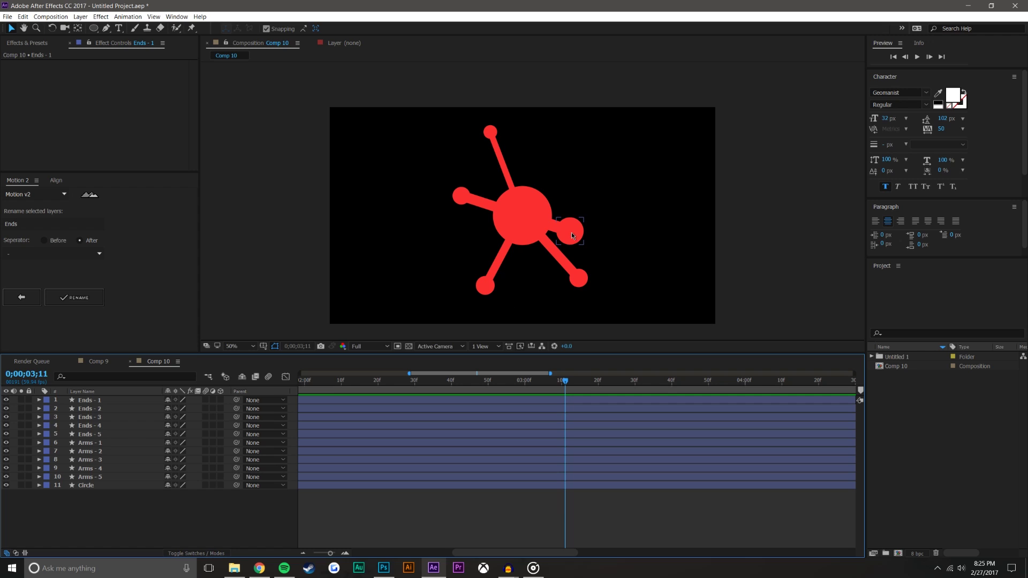
scroll(572, 236, down, 1)
scroll(533, 221, up, 1)
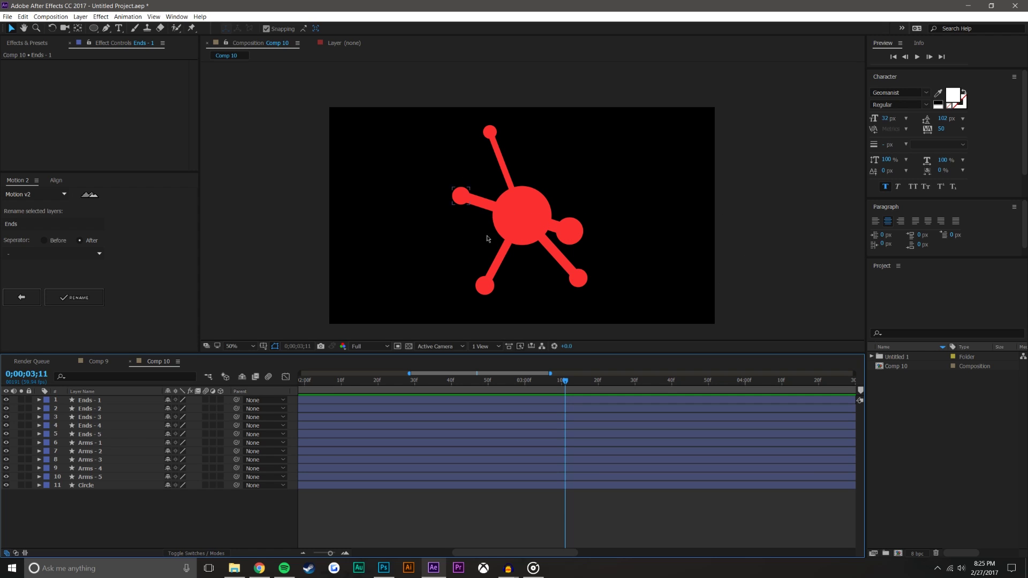
- Enable motion blur on all eleven layers and for the whole composition
click(107, 402)
drag(205, 400, 204, 516)
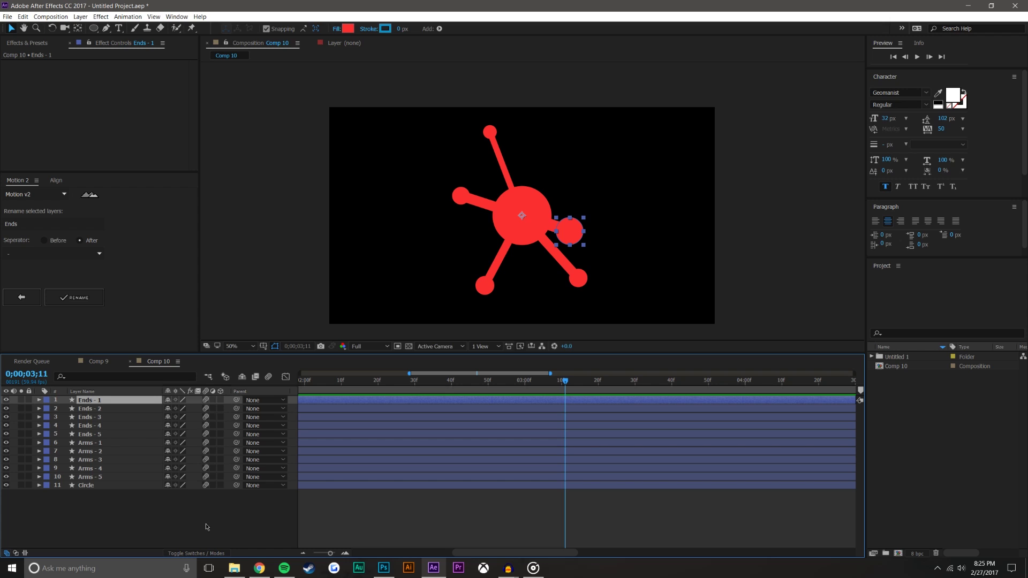
click(268, 378)
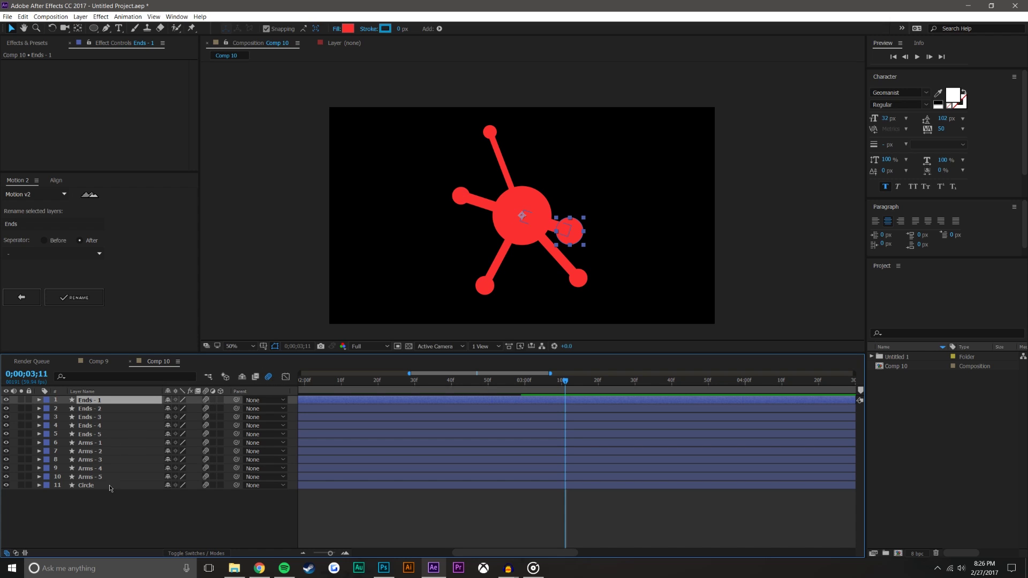
- Pre-compose all eleven layers into a new composition named Blob, moving all attributes into it
shift+click(111, 488)
key(ctrl+shift+c)
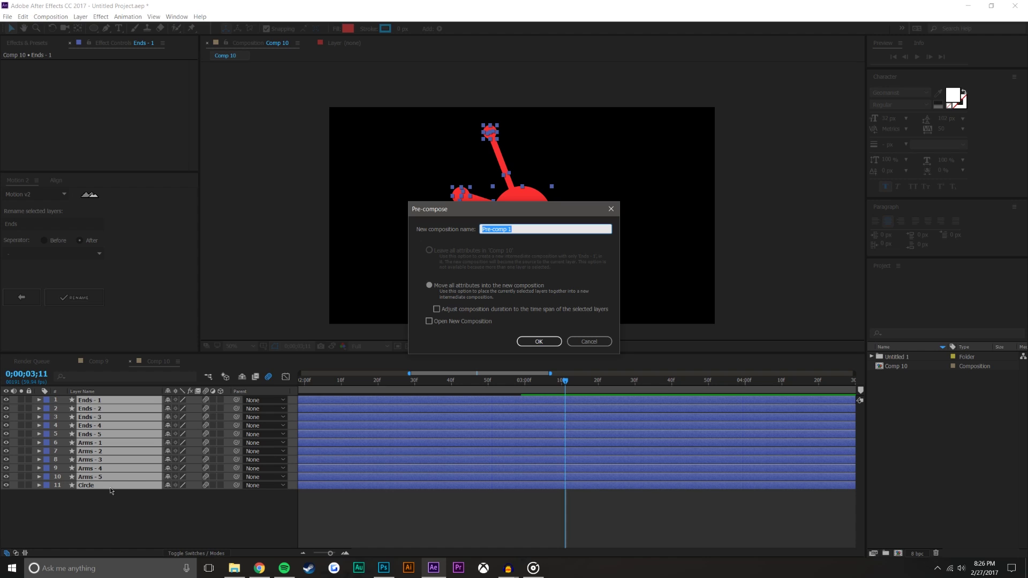
text(Blob)
click(539, 341)
click(176, 465)
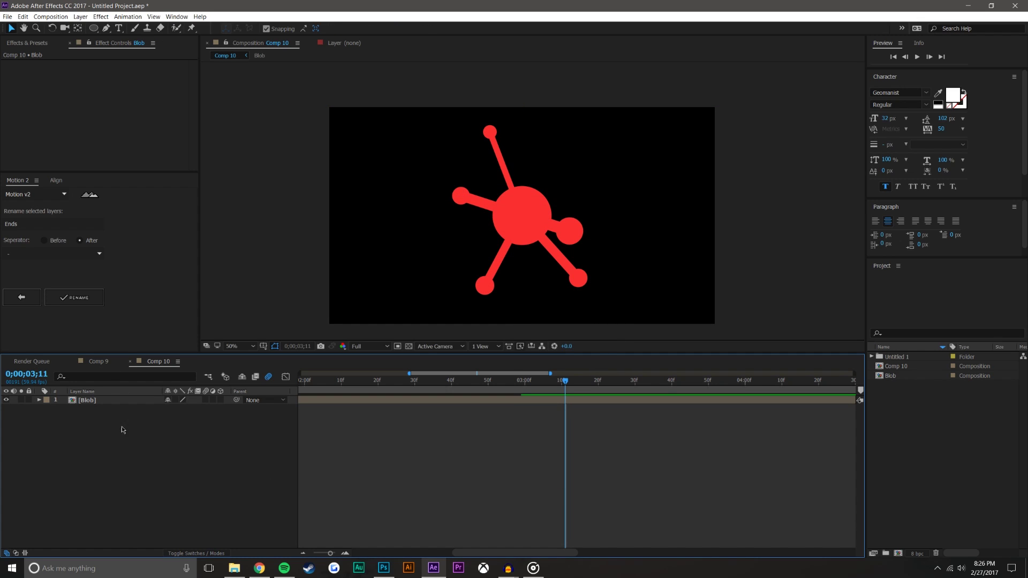
- Check the layers inside the Blob composition, and close the Blob and Comp 9 timelines to return to Comp 10
double_click(91, 401)
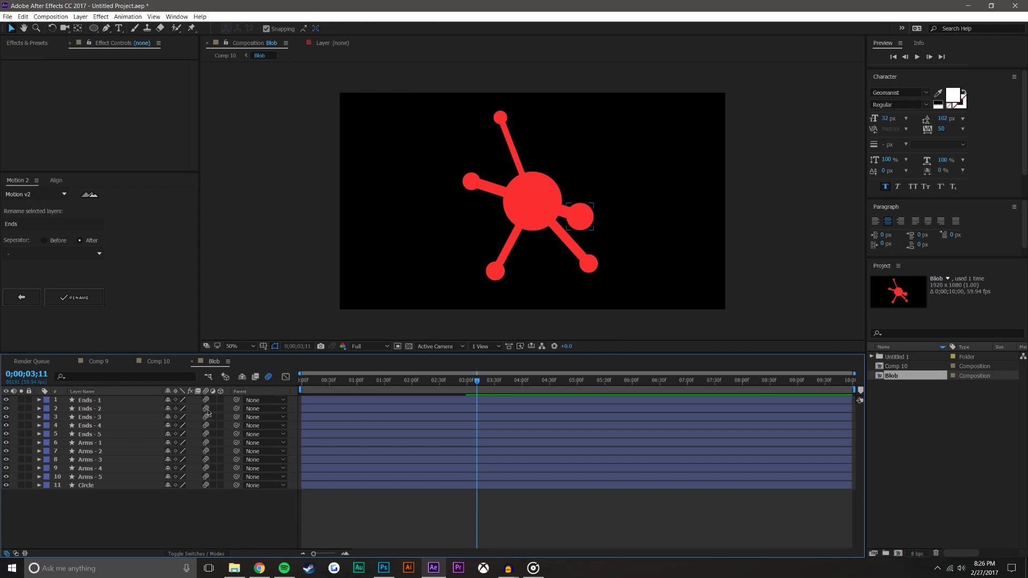
click(192, 362)
click(90, 363)
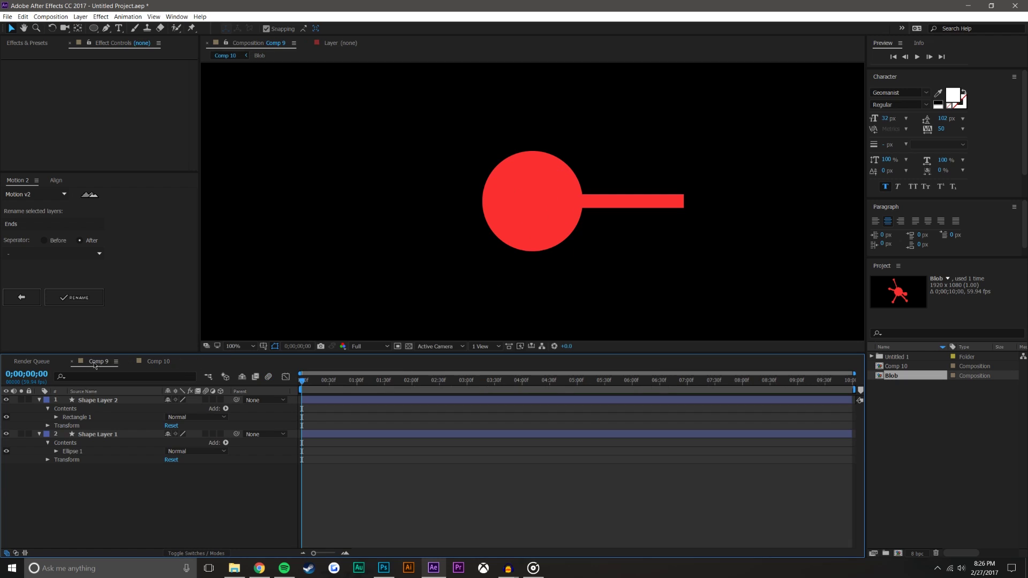
click(72, 363)
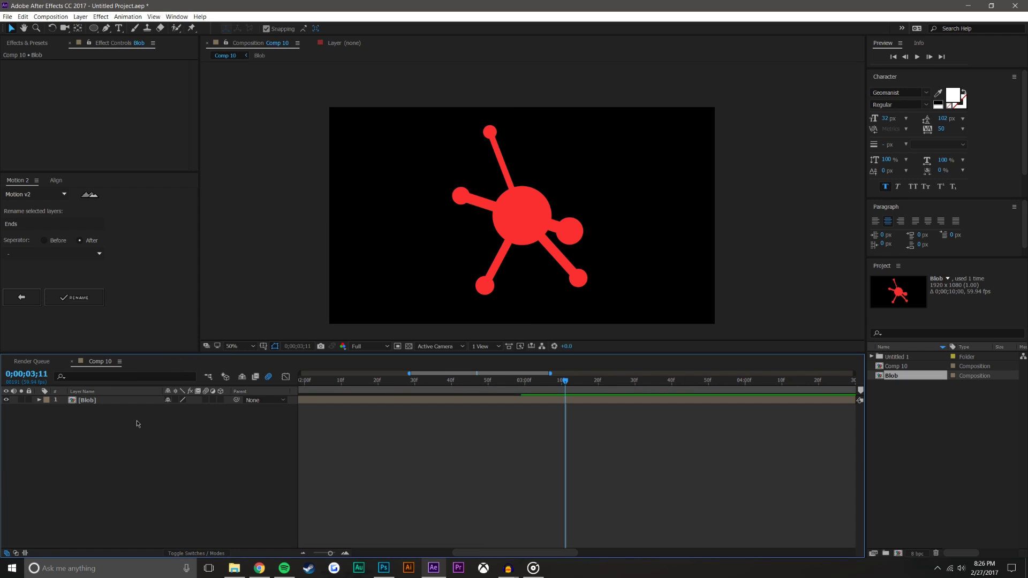
- Turn on Collapse Transformations for the Blob layer
click(176, 400)
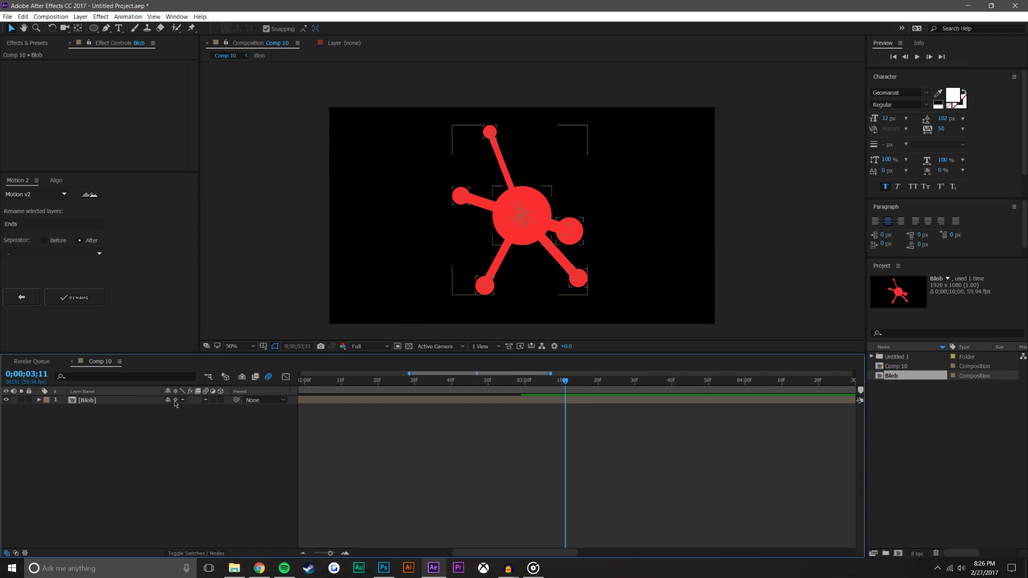
click(181, 442)
click(145, 401)
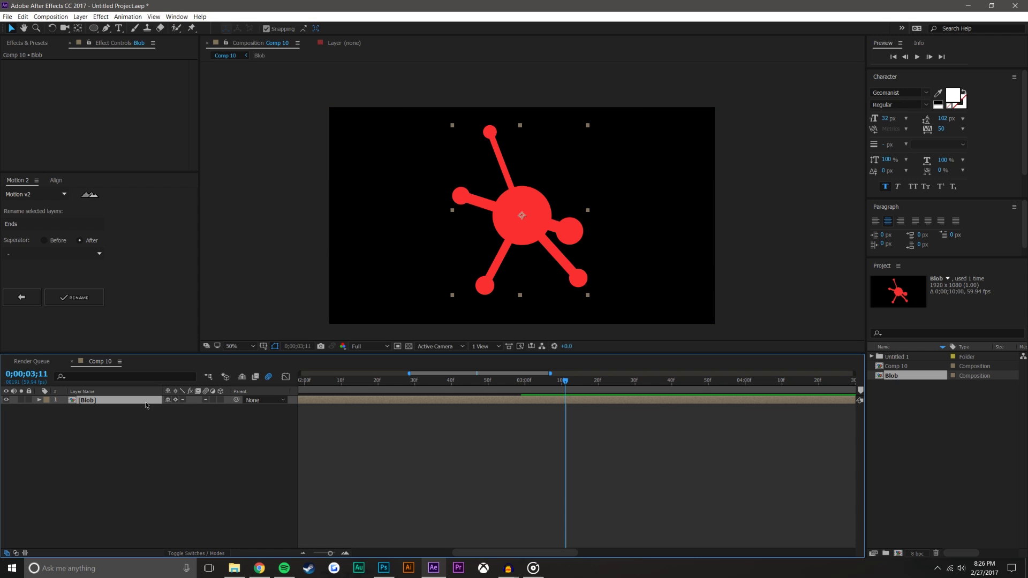
click(188, 409)
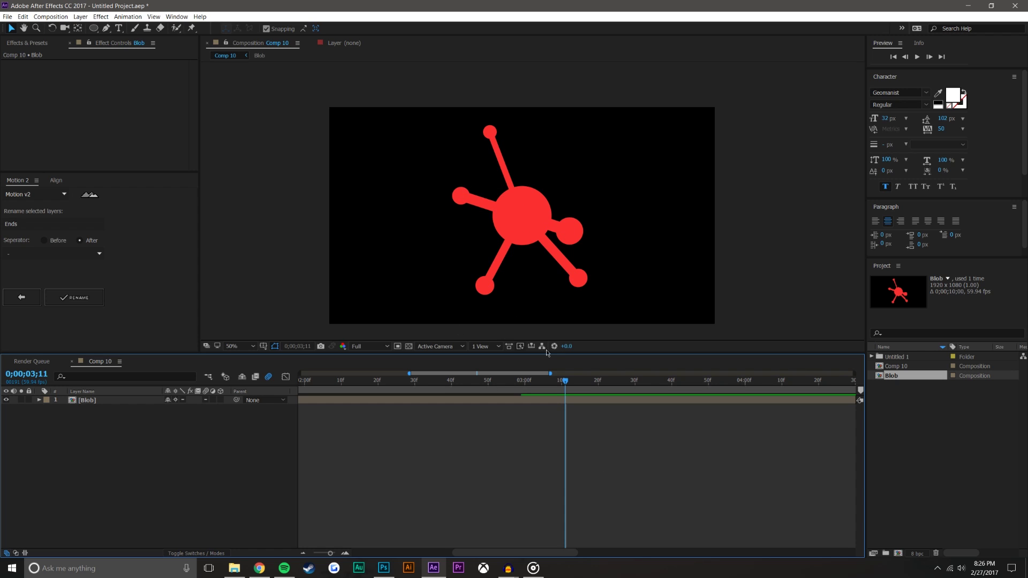
- Find the Roughen Edges effect by searching for "rough" and apply it to the Blob layer
drag(566, 384, 562, 381)
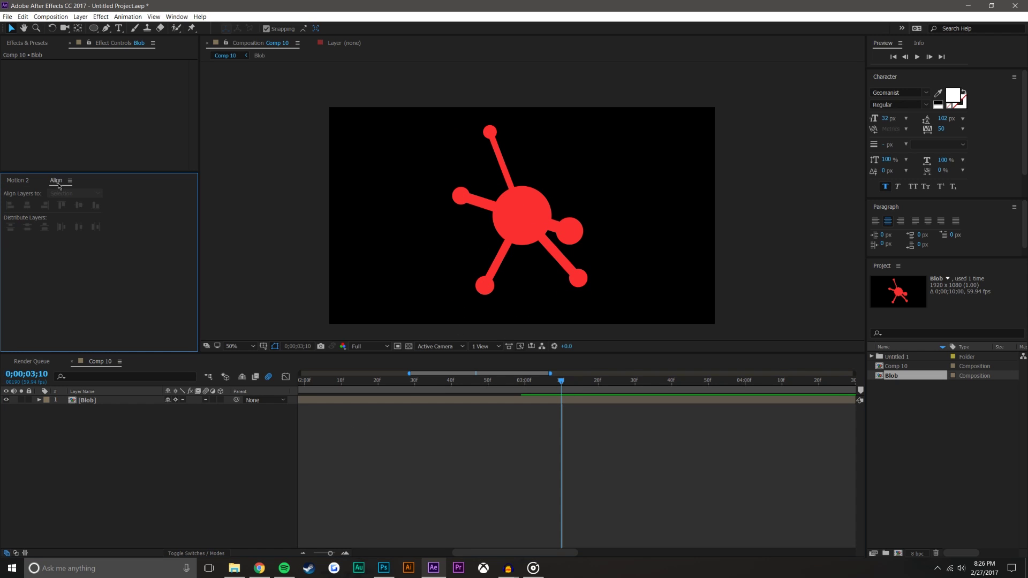
click(21, 297)
click(115, 403)
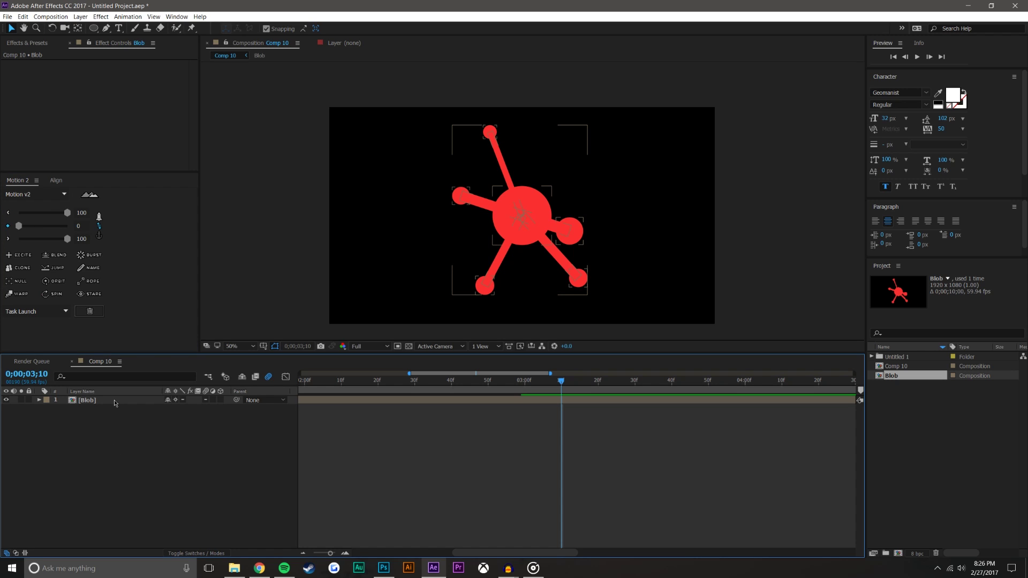
click(114, 403)
click(29, 43)
drag(40, 57, 17, 56)
click(45, 88)
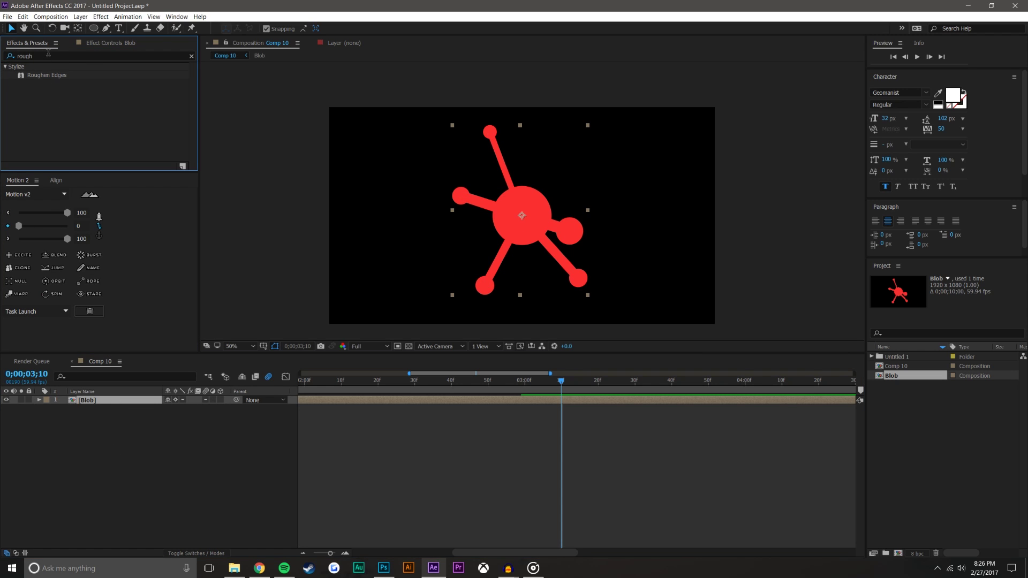
drag(40, 81, 439, 177)
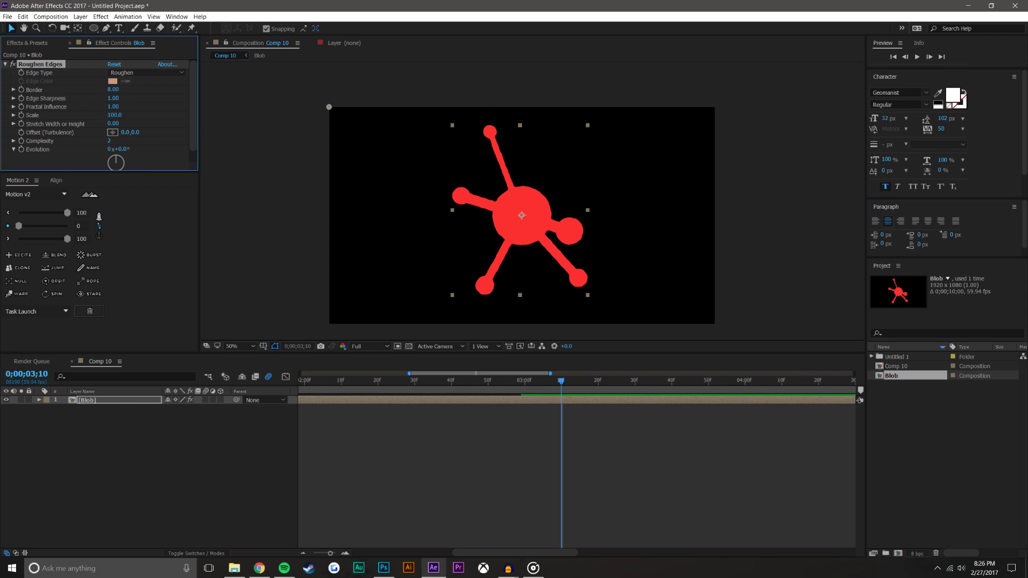
- Set the Roughen Edges Border to 30 and Stretch Width or Height to 100
click(113, 89)
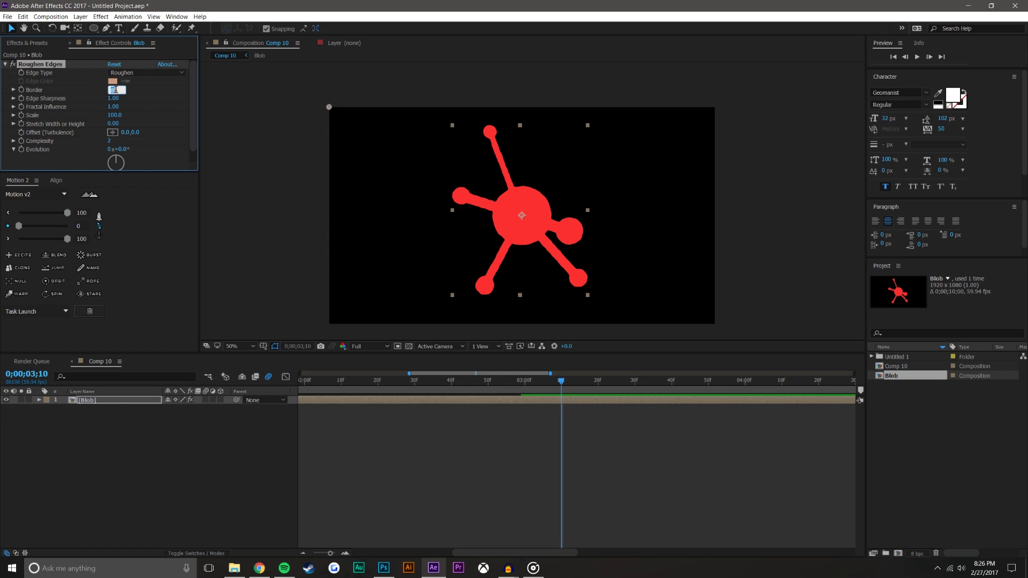
key(Tab)
key(Tab)
key(Tab)
key(Tab)
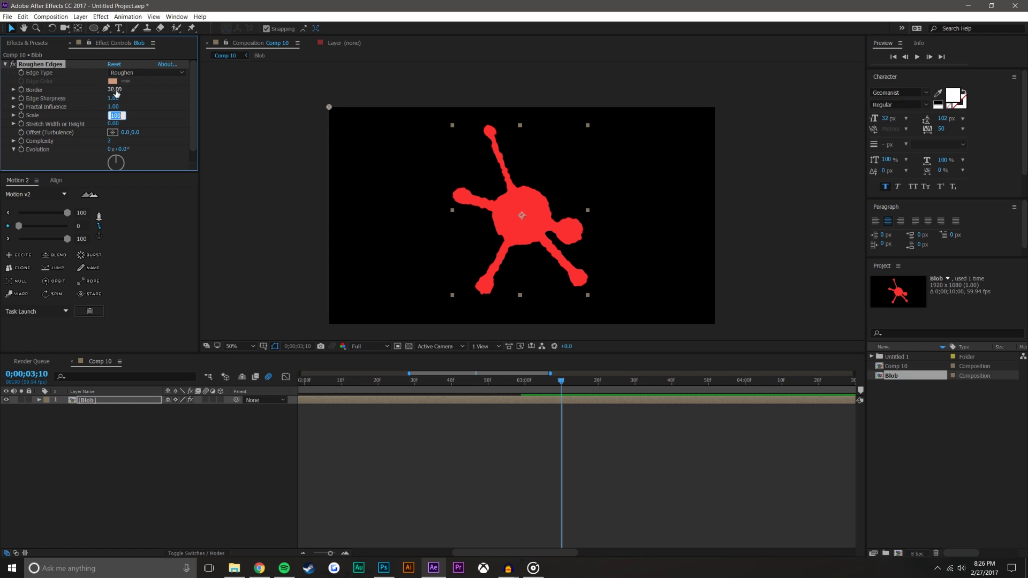
text(100)
key(Return)
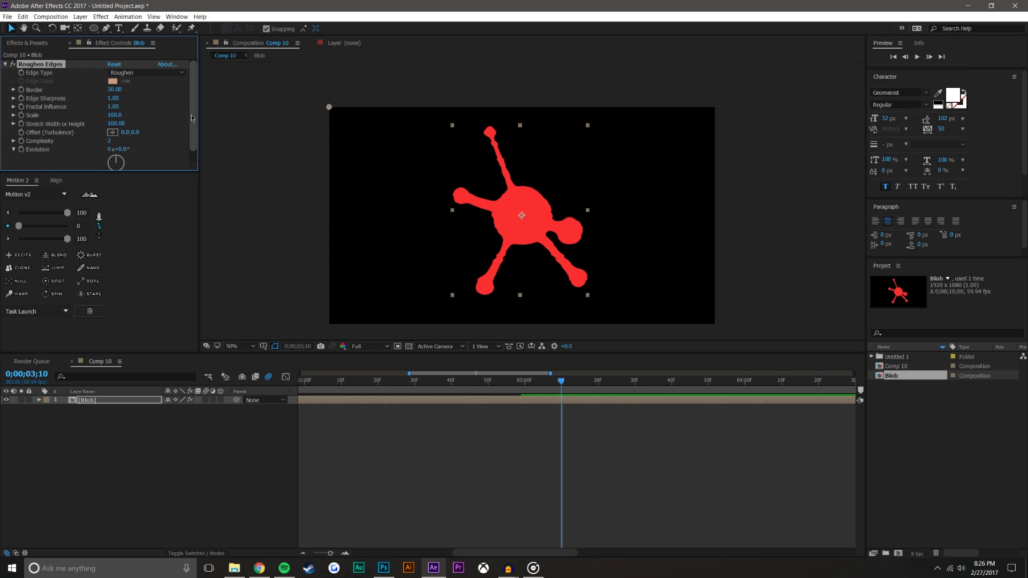
- Set the Roughen Edges Scale to 480
key(shift+Tab)
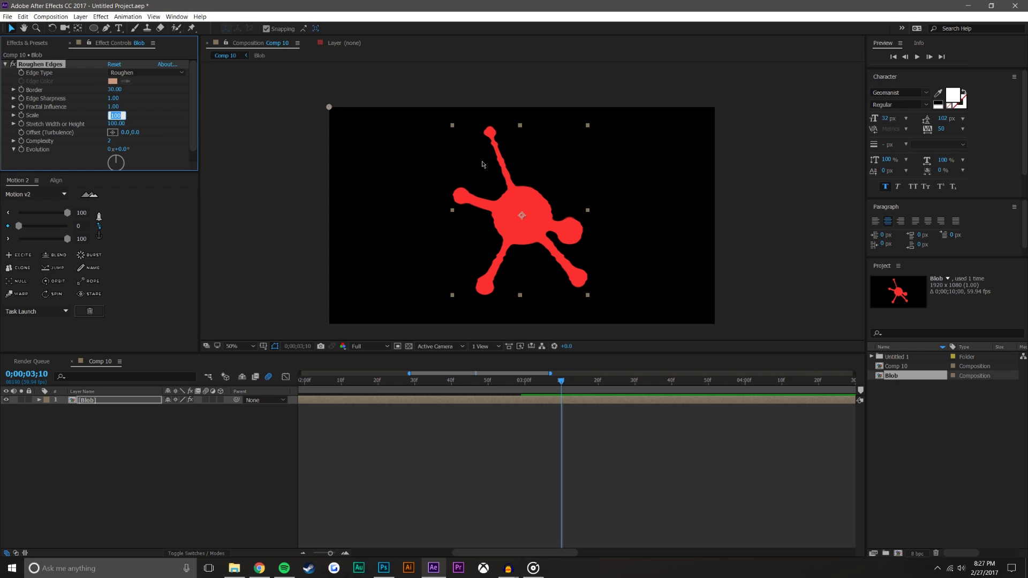
text(480)
key(Return)
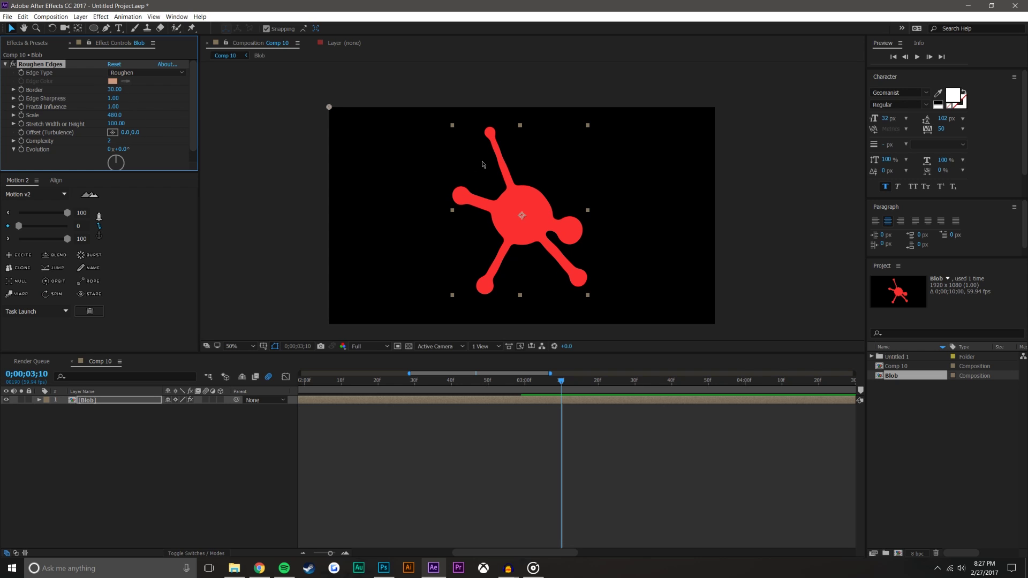
- Reduce the Blob layer's scale to 59%
key(s)
drag(200, 410, 178, 410)
click(189, 438)
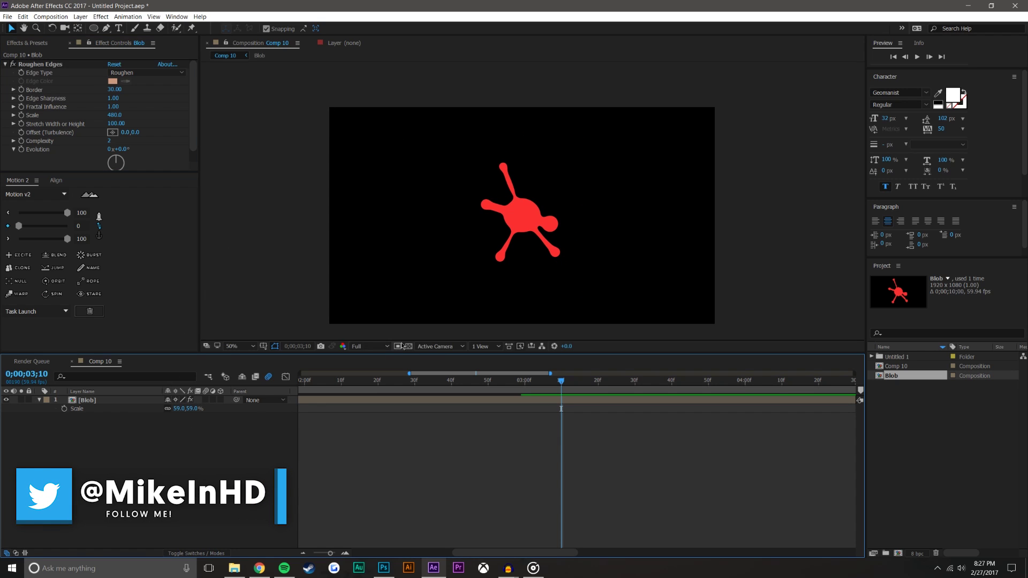
click(215, 401)
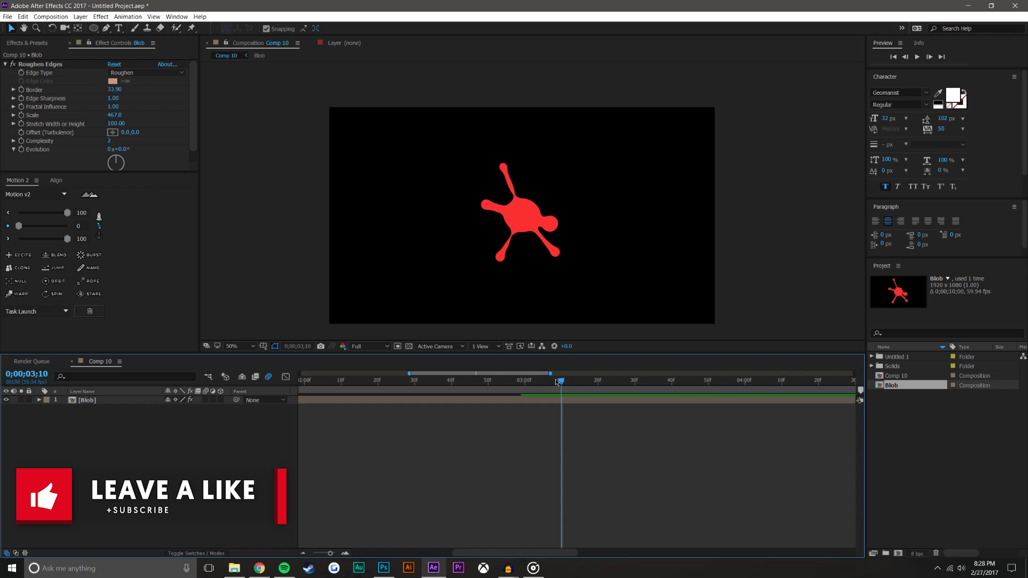
- Go to 0;00;02;48 and add a scale keyframe to the Blob layer
drag(556, 382, 482, 381)
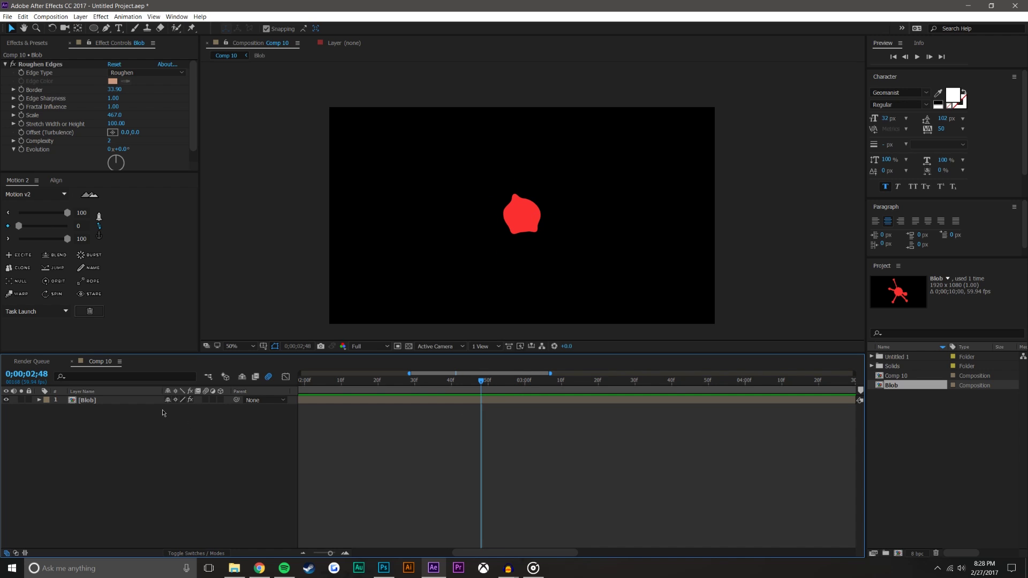
click(110, 400)
key(s)
click(64, 409)
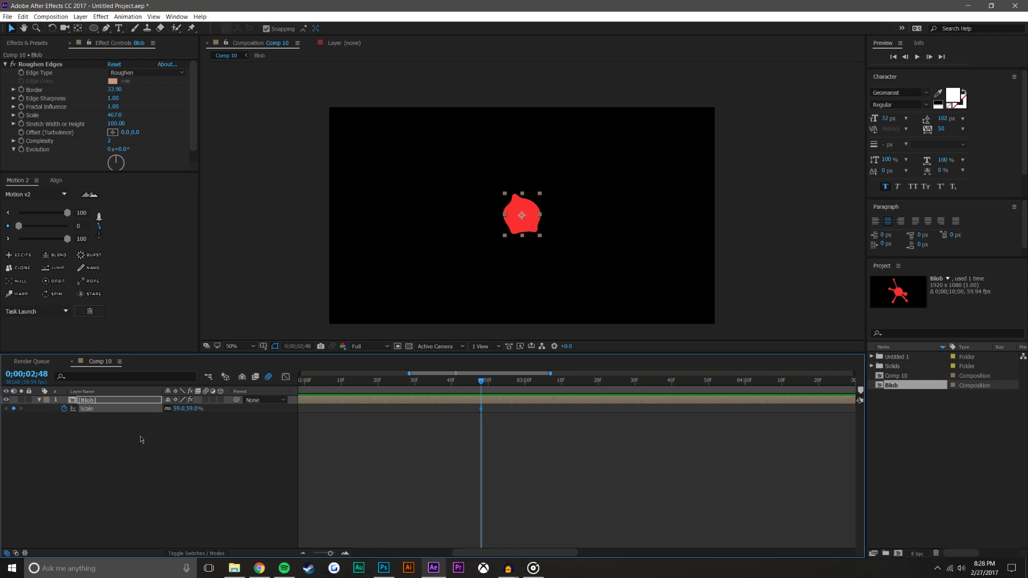
- Go to 0;00;02;18, set the Blob layer's scale to 239%, and preview the scale animation
drag(480, 384, 392, 385)
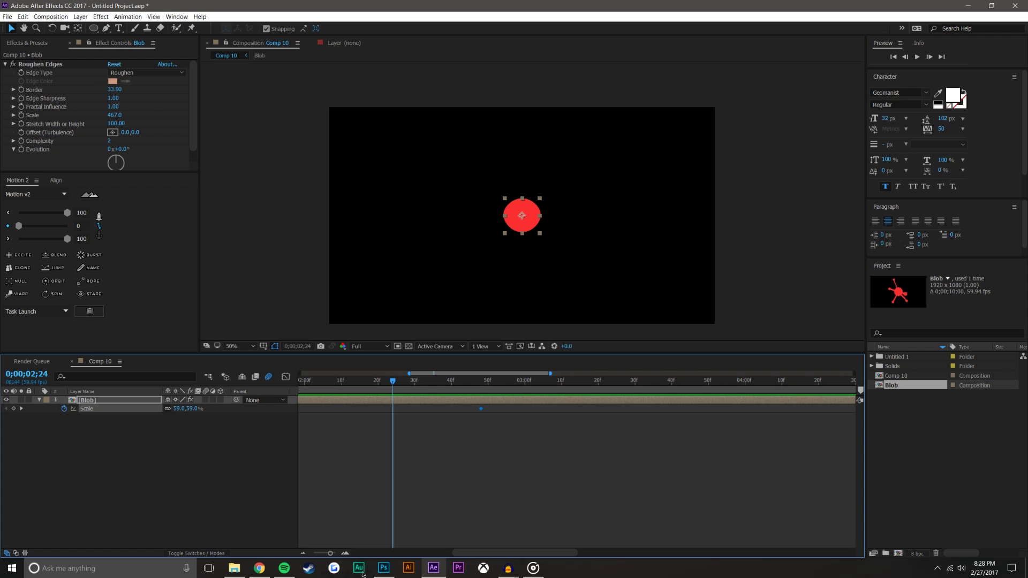
click(301, 554)
click(302, 555)
click(302, 555)
mouse_move(433, 381)
mouse_down()
mouse_move(417, 382)
mouse_move(428, 390)
mouse_up()
drag(190, 409, 342, 418)
click(485, 441)
mouse_move(429, 385)
mouse_down()
mouse_move(469, 382)
mouse_move(410, 385)
mouse_move(437, 384)
mouse_up()
key(j)
mouse_move(196, 411)
mouse_down()
mouse_move(181, 411)
mouse_move(190, 411)
mouse_up()
click(516, 471)
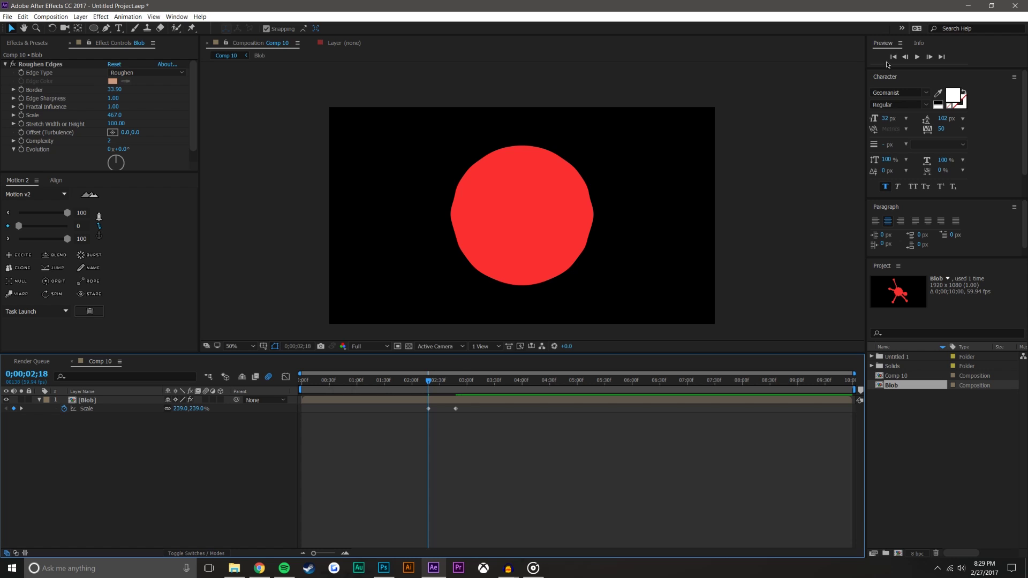
click(918, 58)
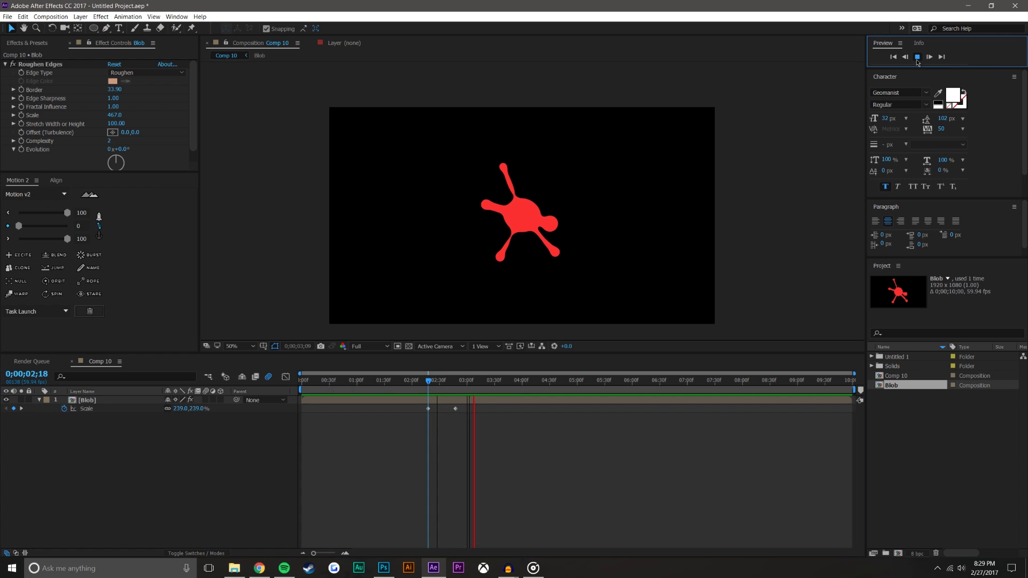
key(space)
- In the Blob composition, ease all Ends and Arms scale keyframes at 100 so the growth starts fast and settles slowly
double_click(328, 401)
drag(89, 521, 100, 399)
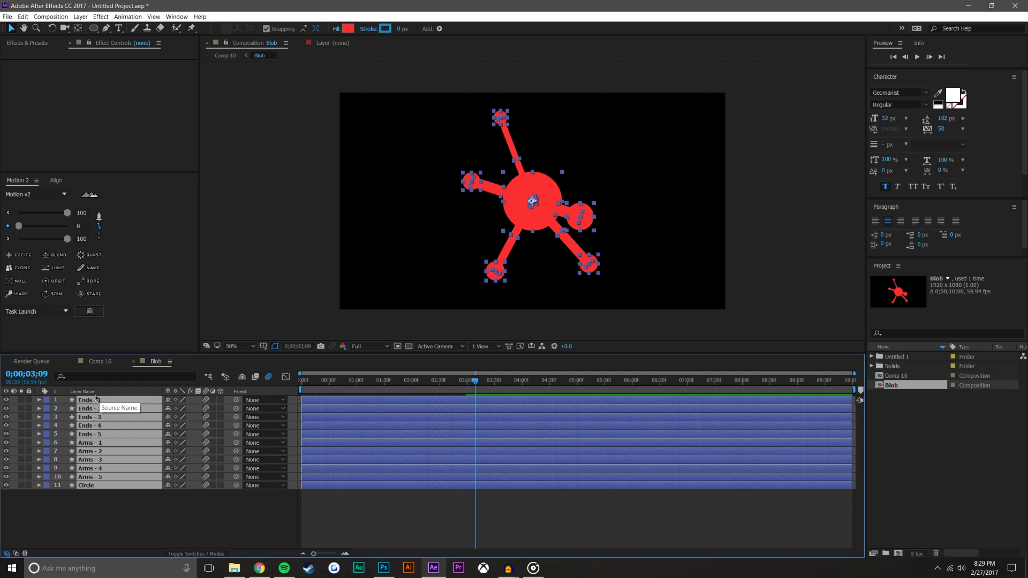
key(s)
drag(464, 353, 468, 289)
drag(440, 341, 487, 518)
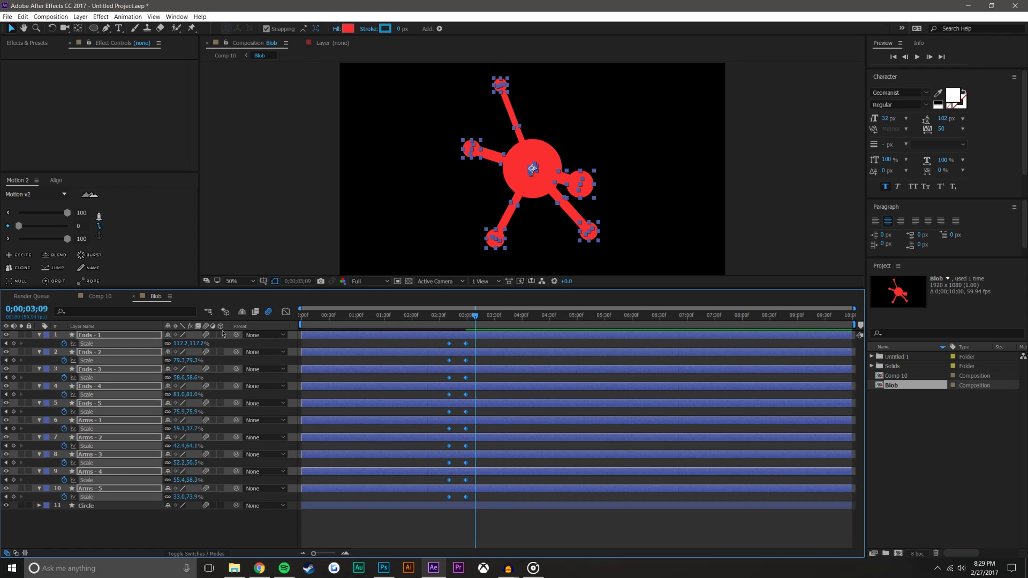
drag(120, 173, 120, 130)
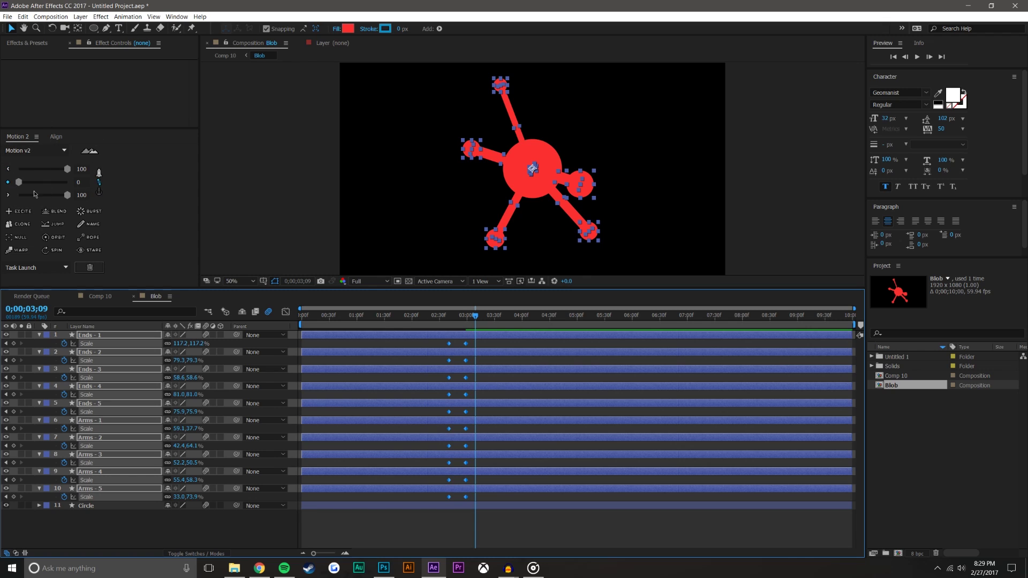
click(67, 195)
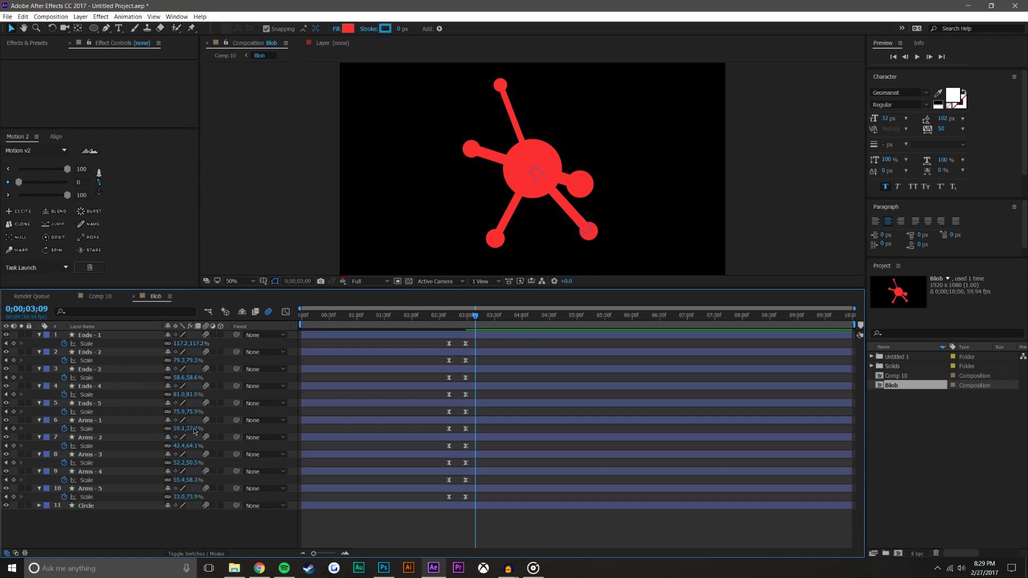
- Inspect the scale speed graphs of the Ends - 1 and Ends - 2 layers
click(97, 345)
click(286, 312)
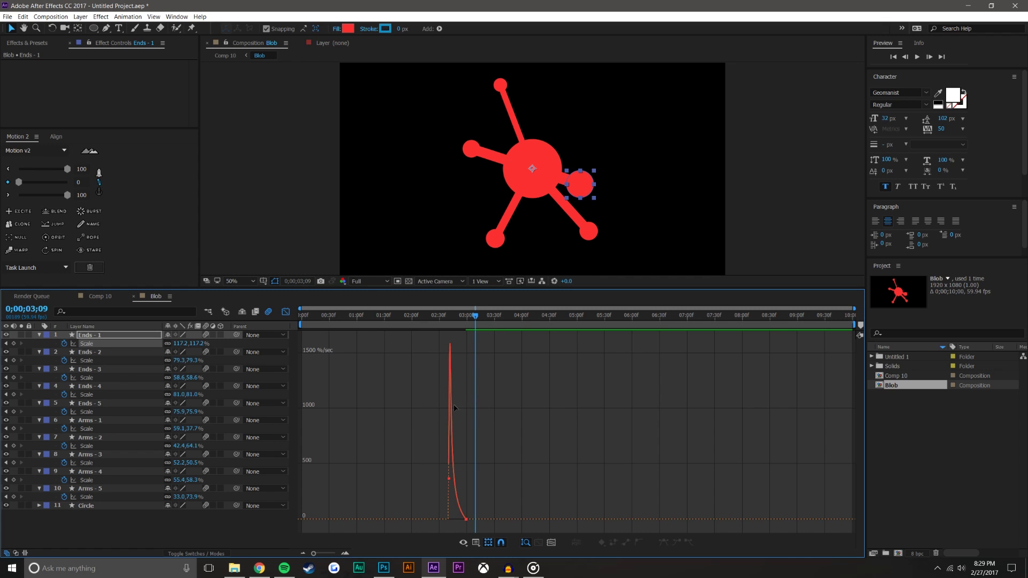
click(466, 519)
right_click(469, 535)
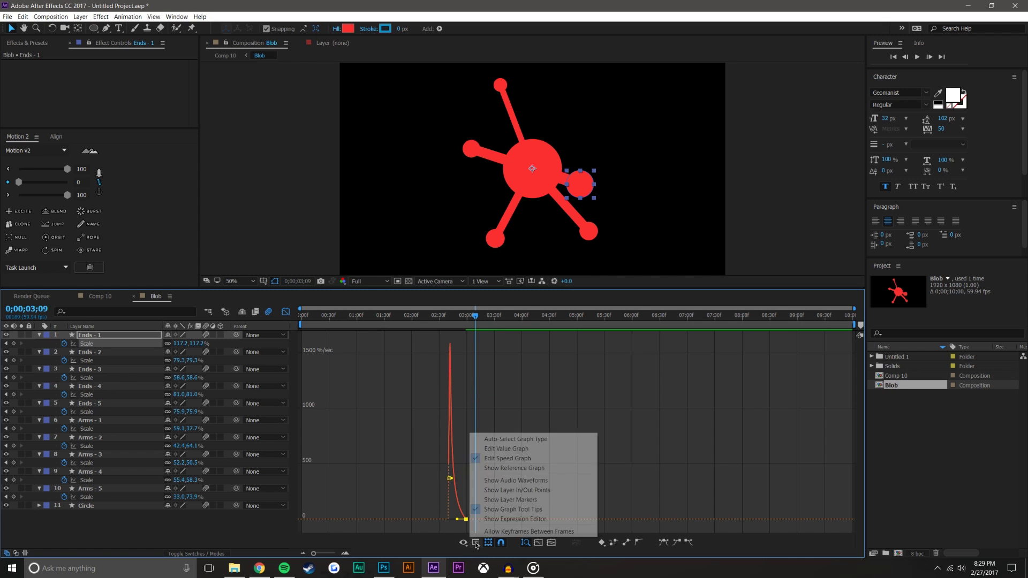
click(464, 494)
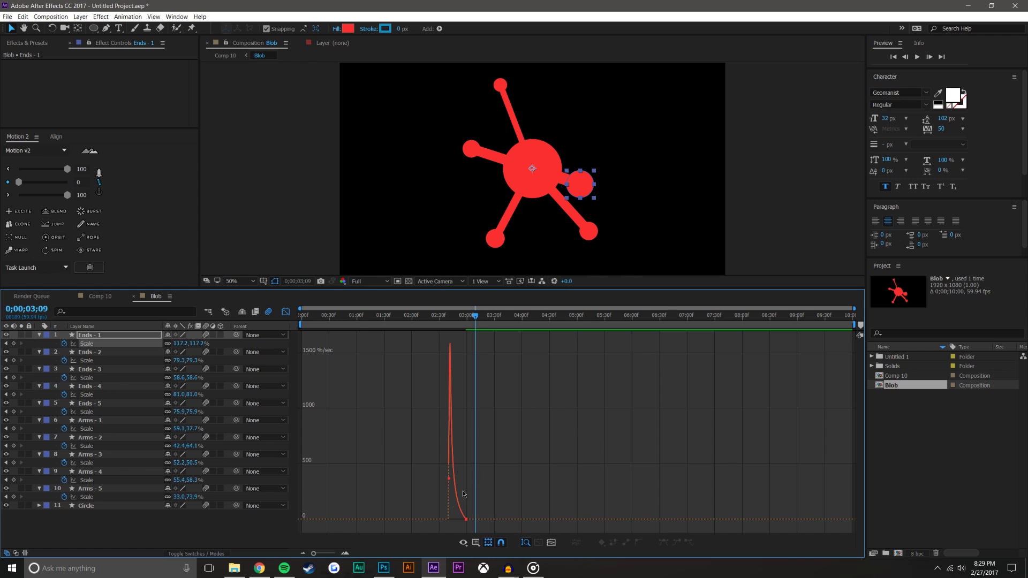
click(467, 520)
mouse_move(459, 519)
mouse_down()
mouse_move(474, 508)
mouse_move(423, 528)
mouse_move(418, 520)
mouse_move(462, 507)
mouse_move(464, 486)
mouse_move(457, 522)
mouse_up()
click(555, 529)
click(94, 362)
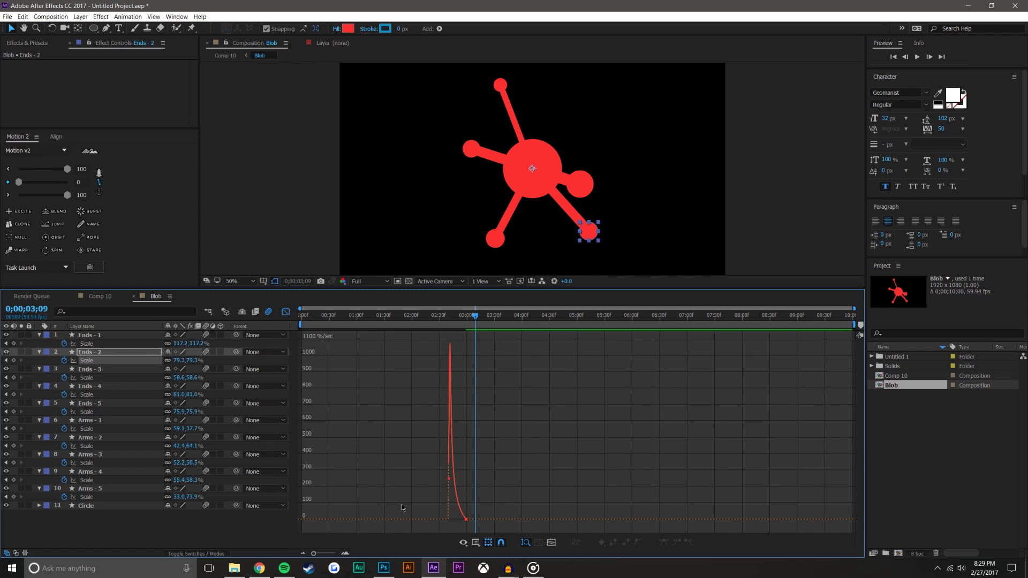
click(284, 313)
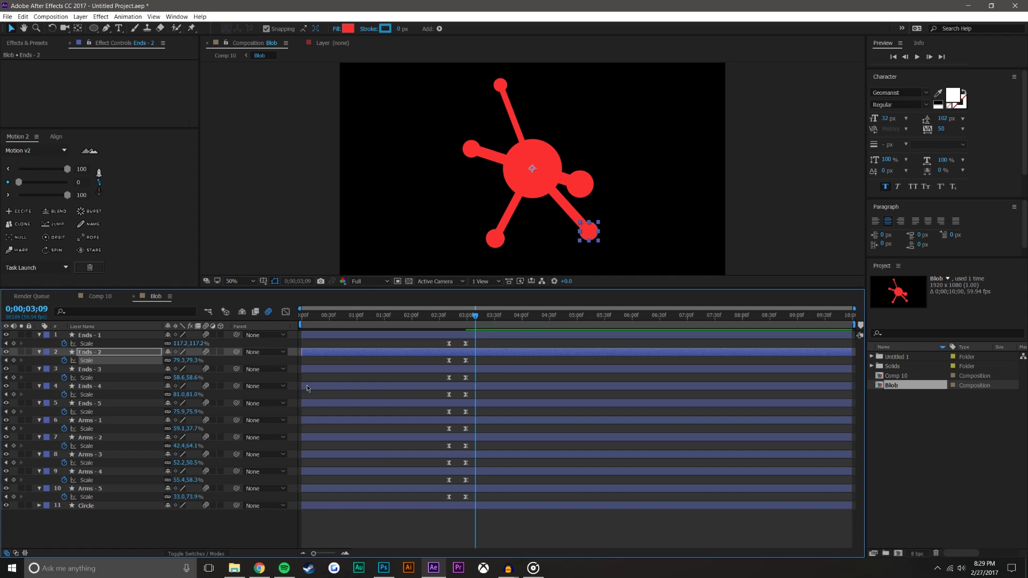
- Preview the eased growth of the arms and ends from about 0;00;02;30
click(503, 512)
click(438, 316)
click(917, 57)
click(916, 57)
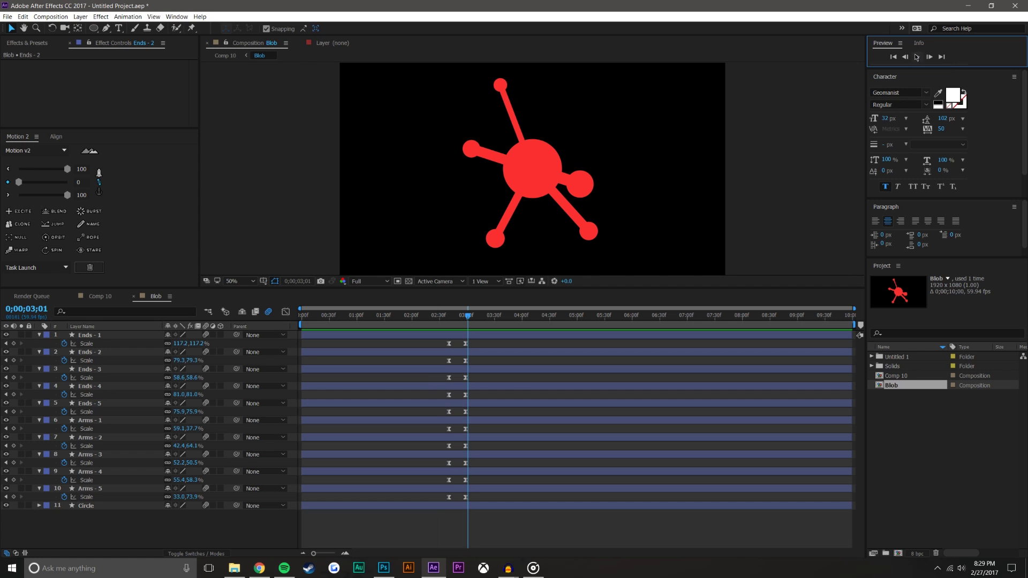
- In Comp 10, ease the Blob layer's two scale keyframes at 100 so the shrink starts slowly and accelerates
click(92, 297)
drag(427, 316, 415, 339)
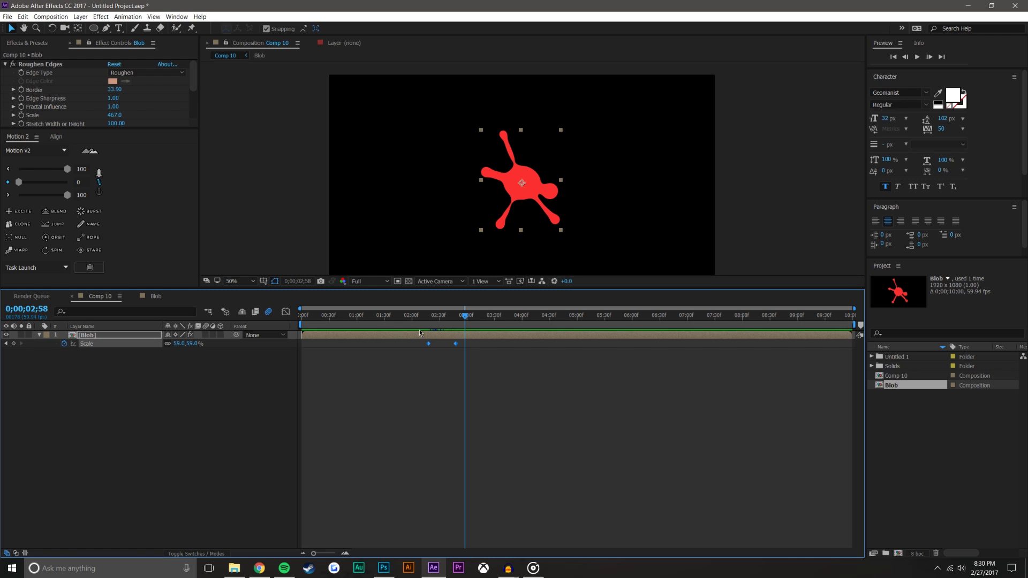
click(100, 188)
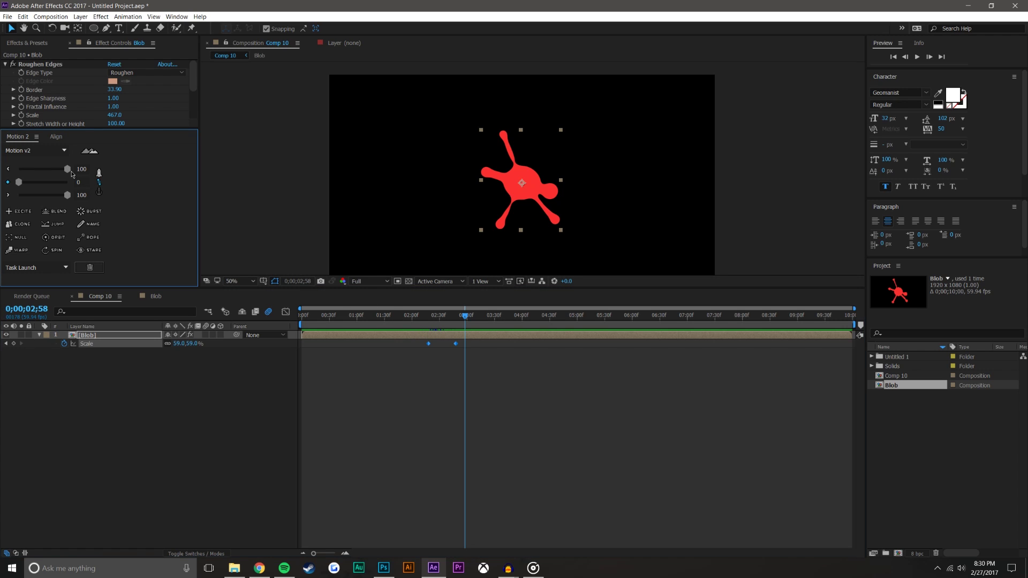
- Check the Blob layer's scale speed graph and preview the eased shrink from 0;00;02;15
click(285, 312)
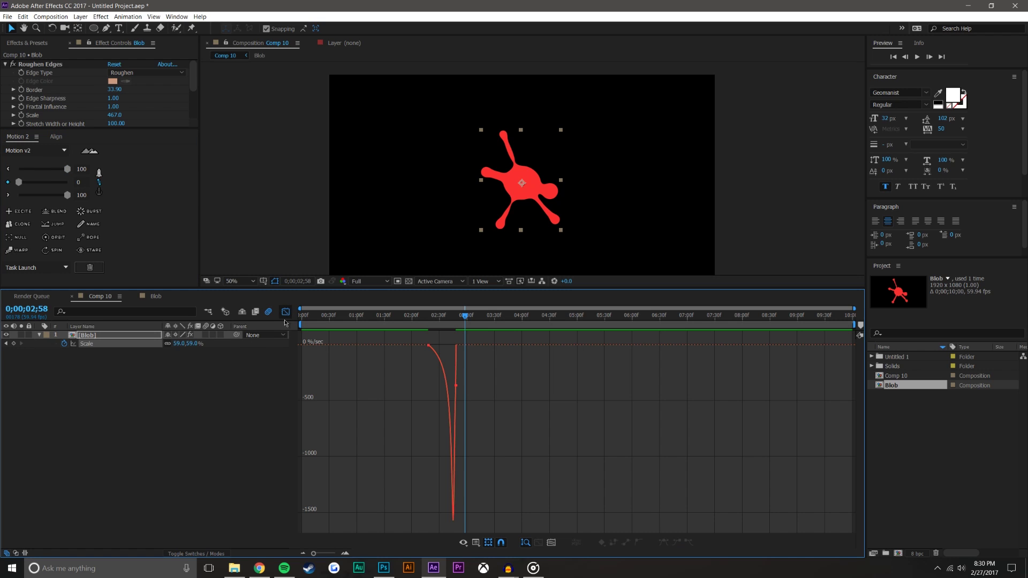
click(95, 352)
click(88, 344)
key(shift+F3)
click(567, 423)
click(917, 57)
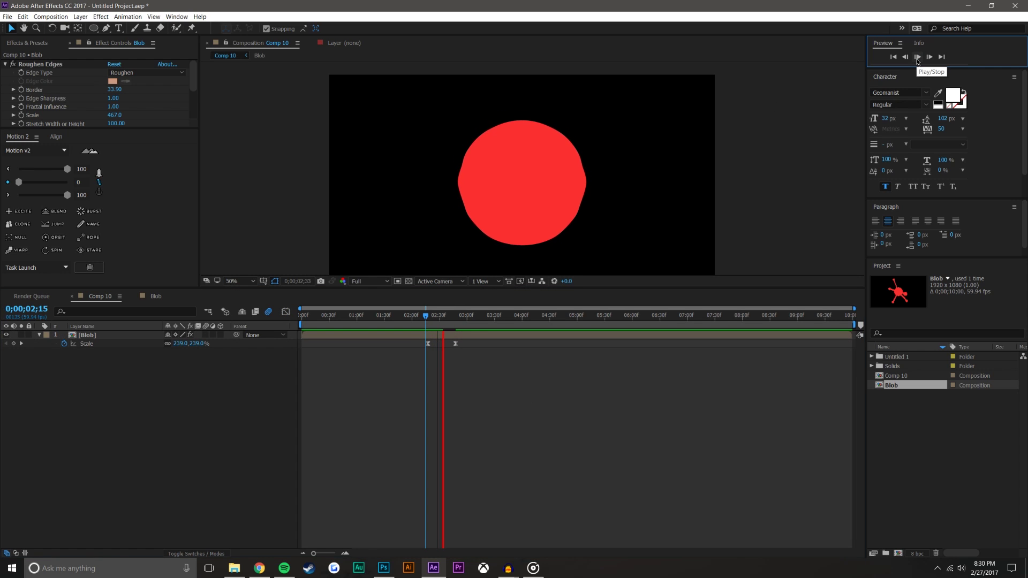
key(space)
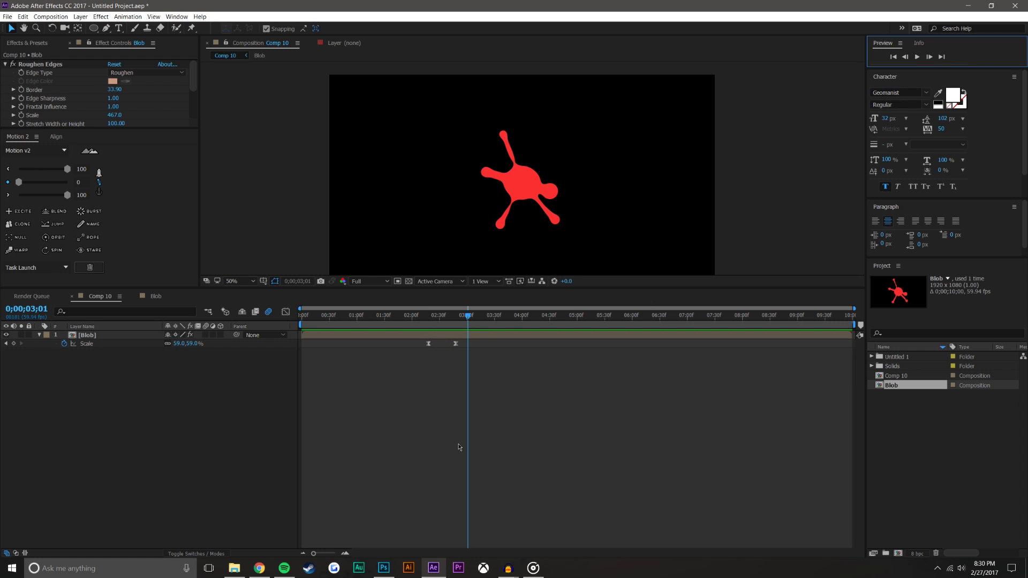
- Move both Blob scale keyframes six frames earlier, placing the second one at 0;00;02;42
click(345, 554)
click(346, 554)
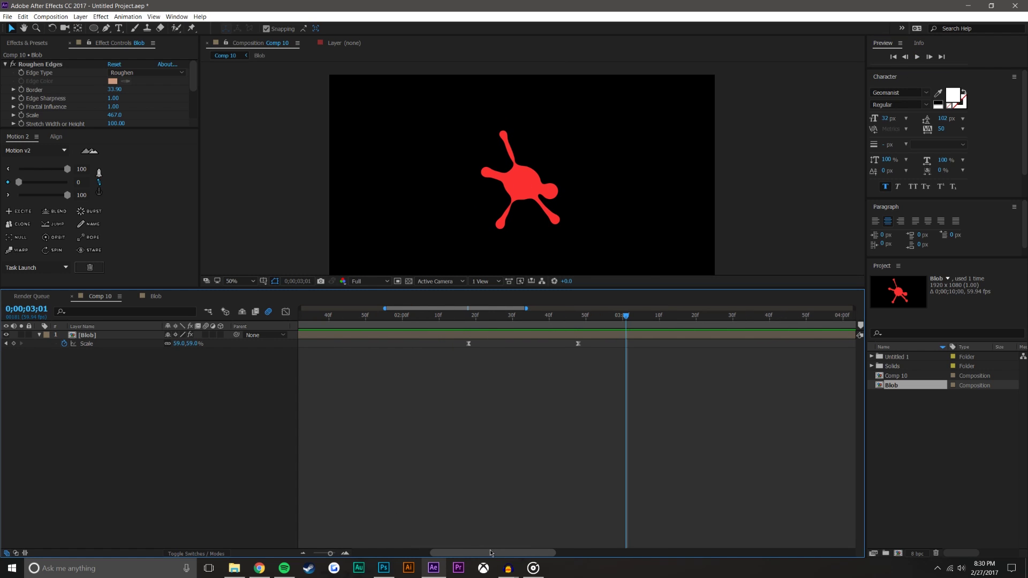
drag(482, 315, 558, 299)
drag(593, 355, 443, 340)
drag(565, 349, 554, 348)
click(594, 372)
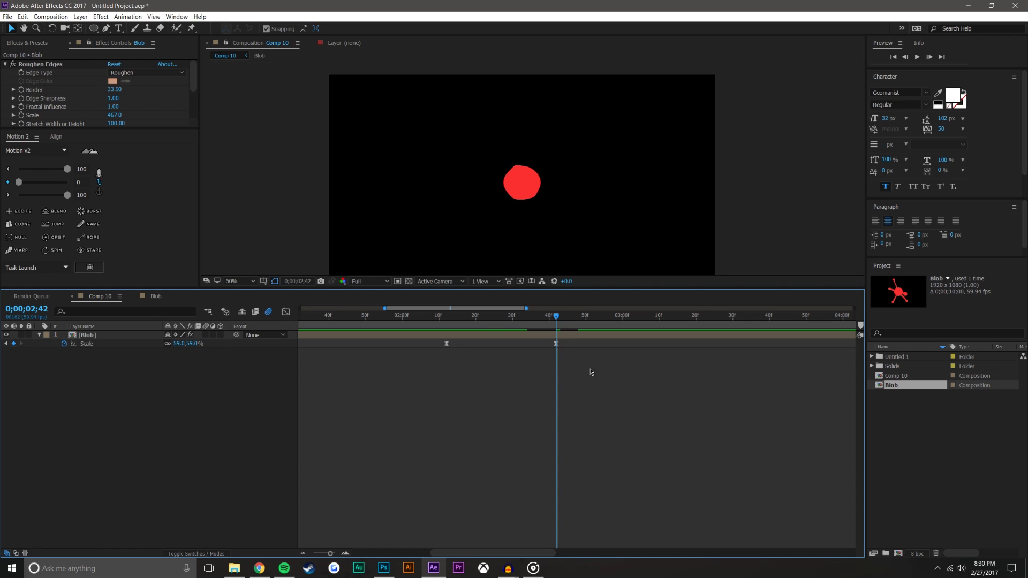
- Move the first Blob scale keyframe to 0;00;02;10
click(464, 317)
drag(466, 320, 439, 301)
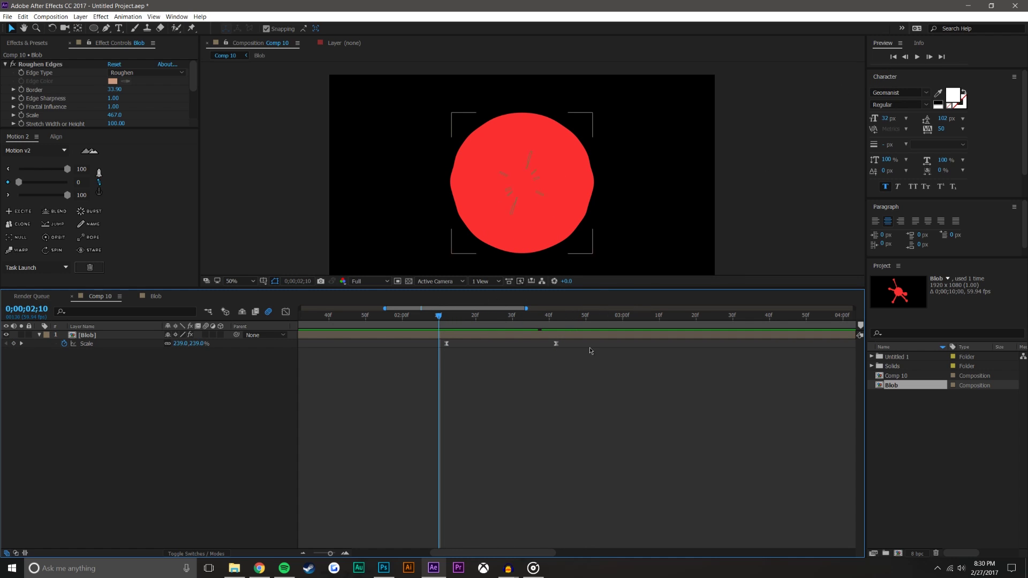
click(445, 345)
drag(445, 347, 438, 347)
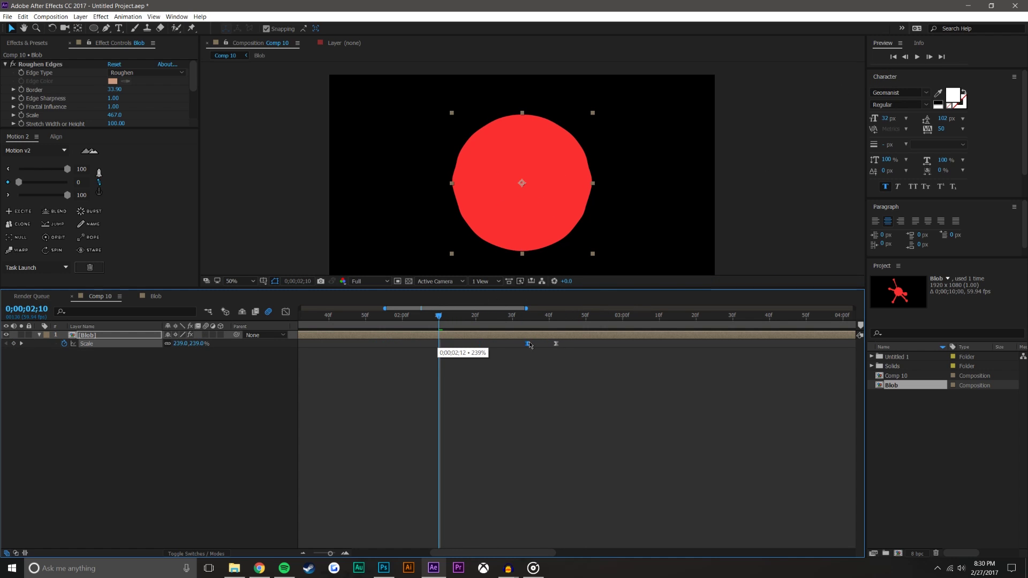
- Enlarge the composition view and preview the retimed splash from 0;00;02;07
mouse_move(440, 318)
mouse_down()
mouse_move(458, 317)
mouse_move(428, 316)
mouse_up()
scroll(532, 197, down, 2)
click(728, 146)
drag(545, 288, 544, 380)
key(period)
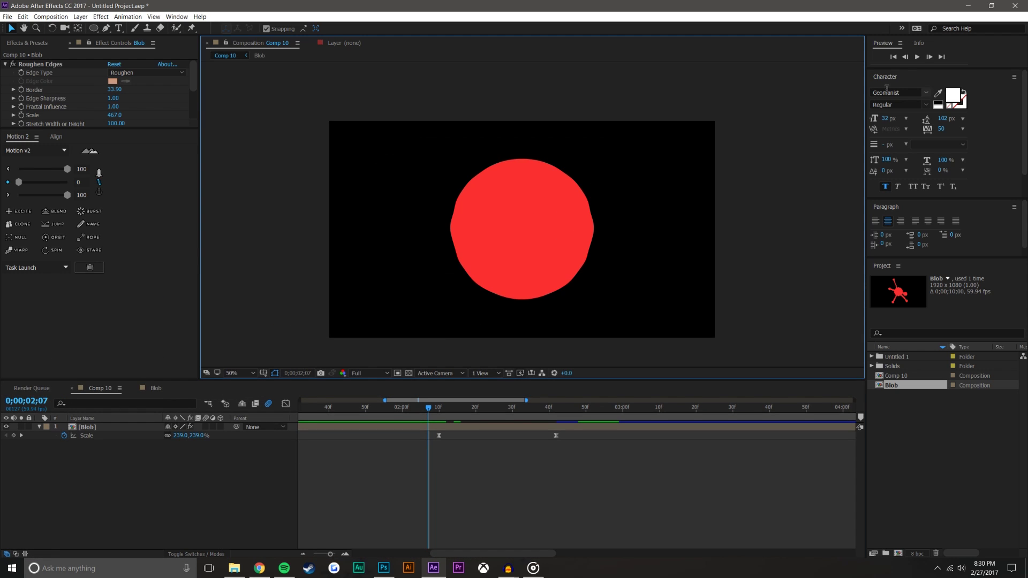
click(918, 60)
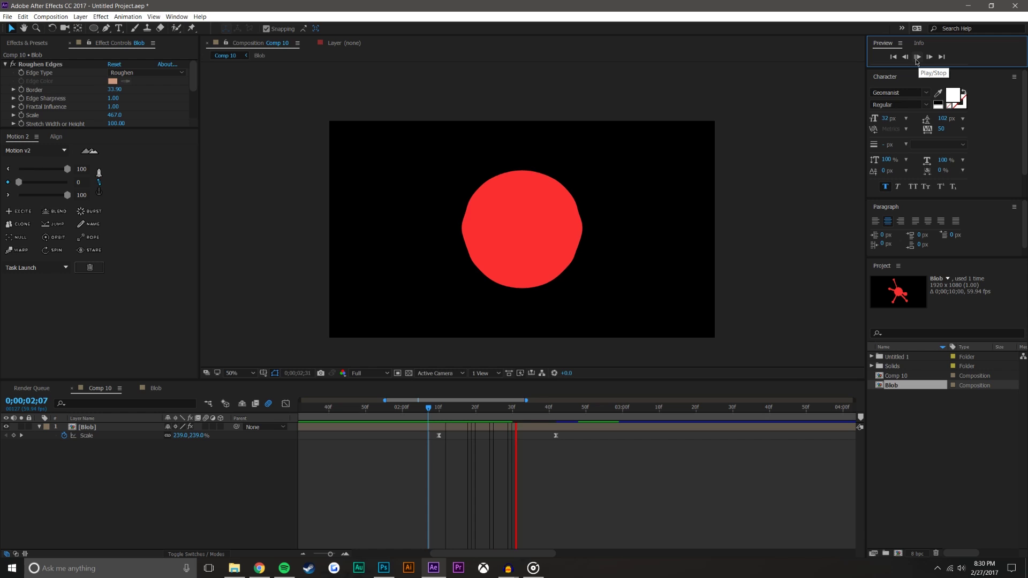
click(486, 410)
- Shift both Blob scale keyframes one frame later and check the splash up to 0;00;02;57
drag(560, 451, 443, 438)
click(547, 466)
drag(499, 409, 613, 395)
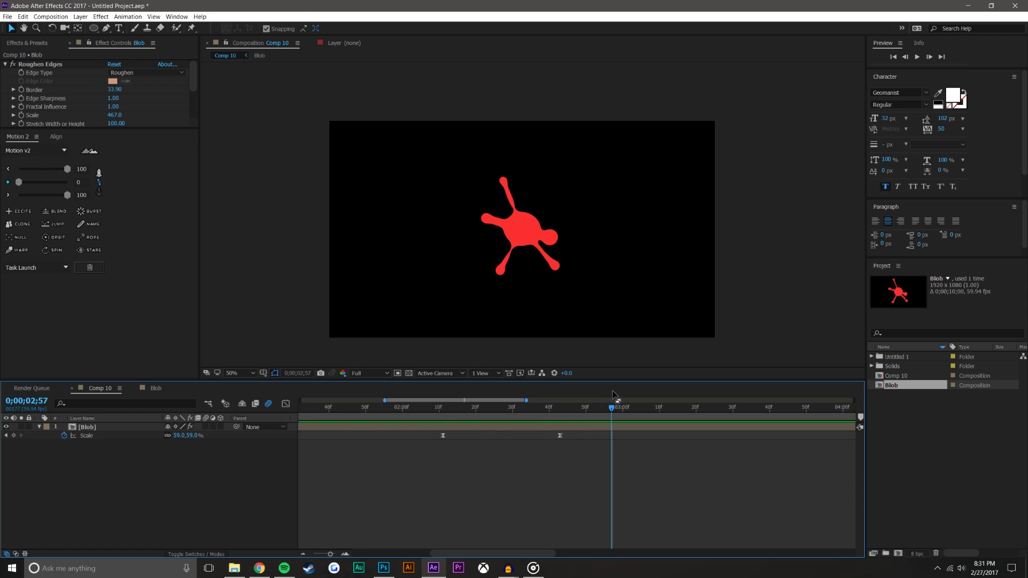
- In the Blob composition, go to 0;00;02;40 and add a scale keyframe to the Circle layer
double_click(88, 427)
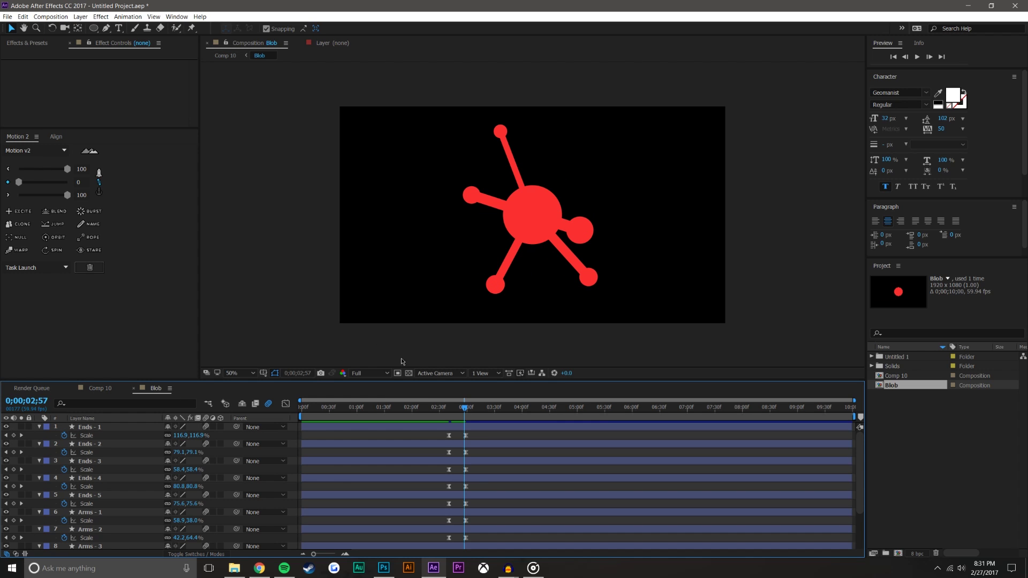
scroll(499, 489, down, 3)
click(451, 417)
key(equal)
key(equal)
drag(449, 410, 444, 410)
click(532, 215)
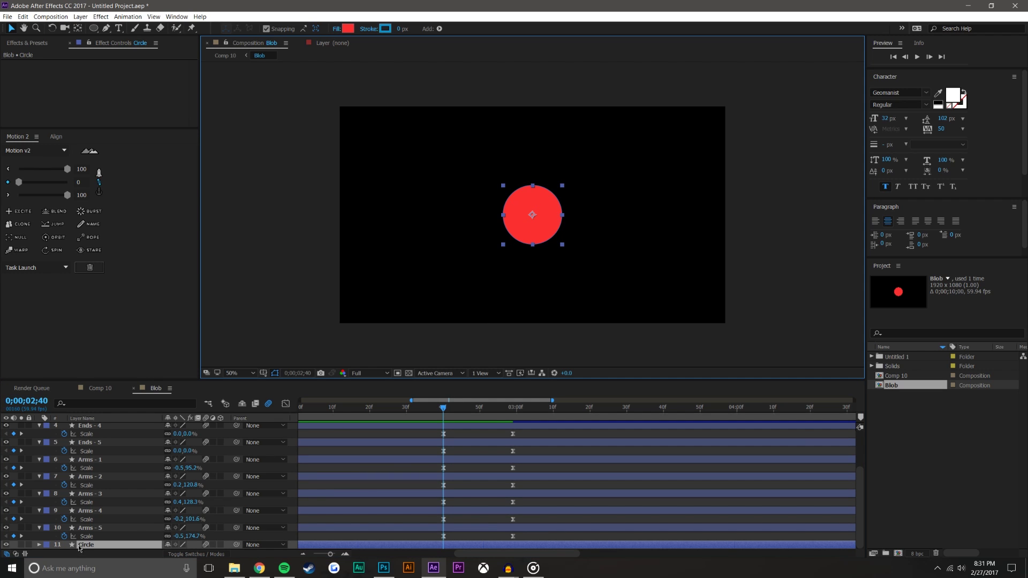
key(s)
click(64, 545)
- Go to 0;00;02;59 and set the Circle layer's scale to 65%
click(501, 410)
drag(505, 410, 513, 410)
drag(195, 545, 188, 545)
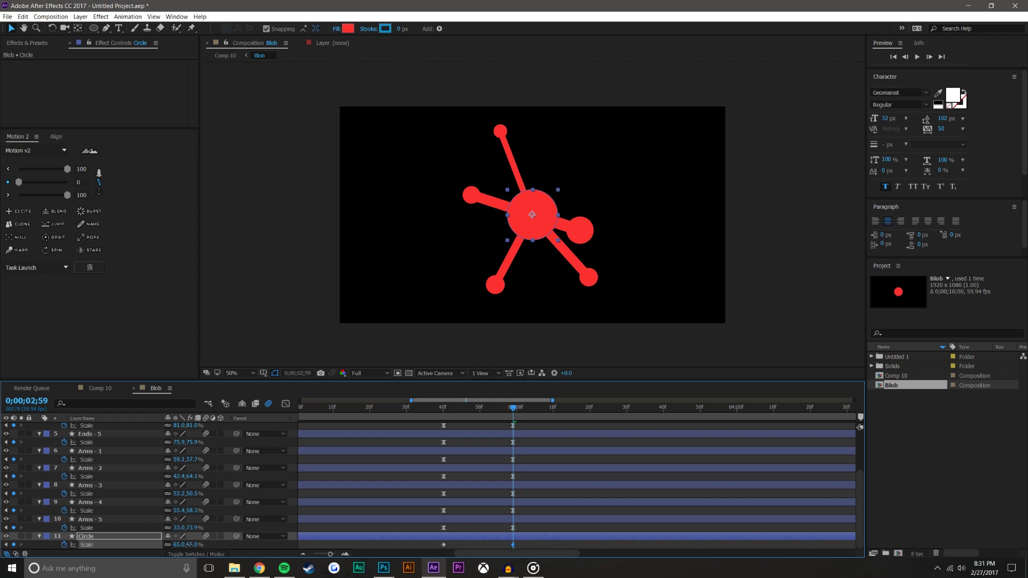
- Ease the Circle layer's two scale keyframes at 100 and check the resulting speed graph
drag(520, 549, 435, 543)
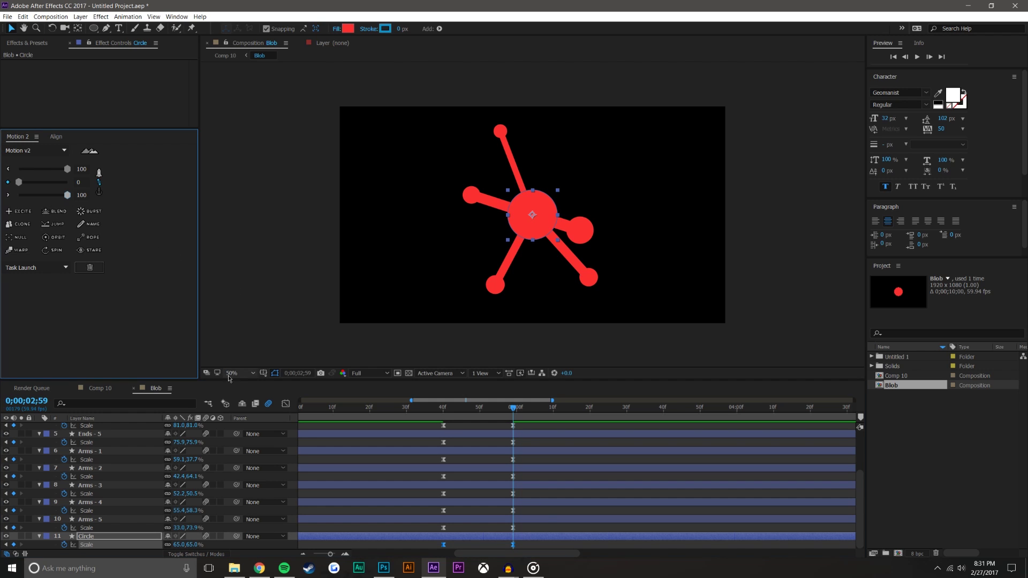
click(285, 403)
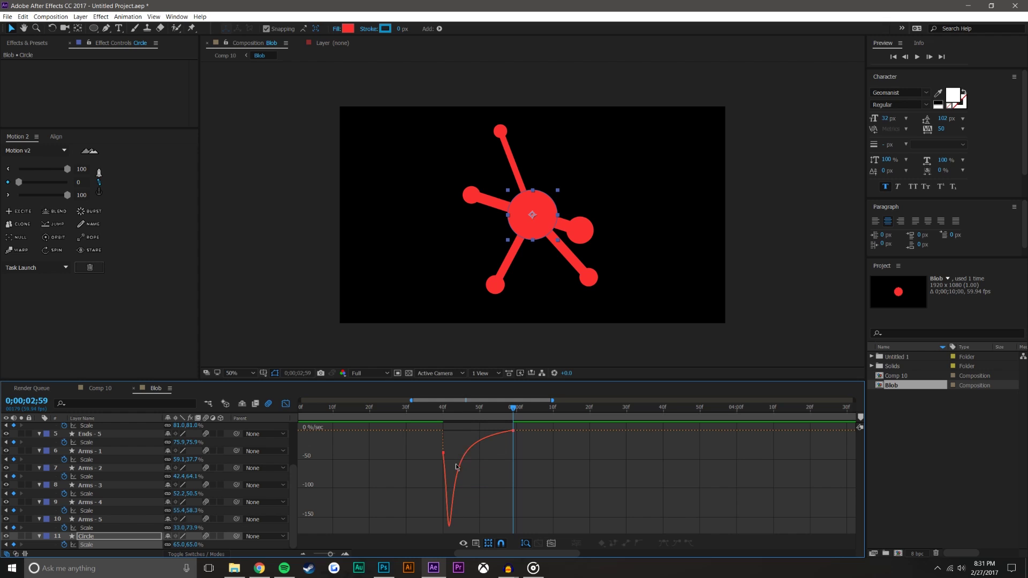
click(67, 196)
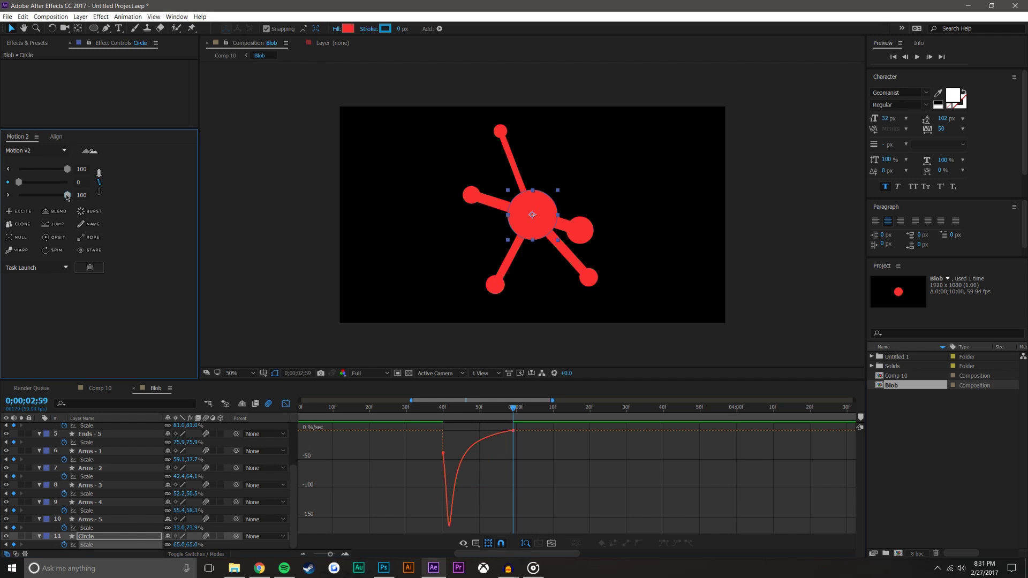
- Return to Comp 10, examine the splash up close at 0;00;03;06, and enable motion blur for the Blob layer
click(98, 390)
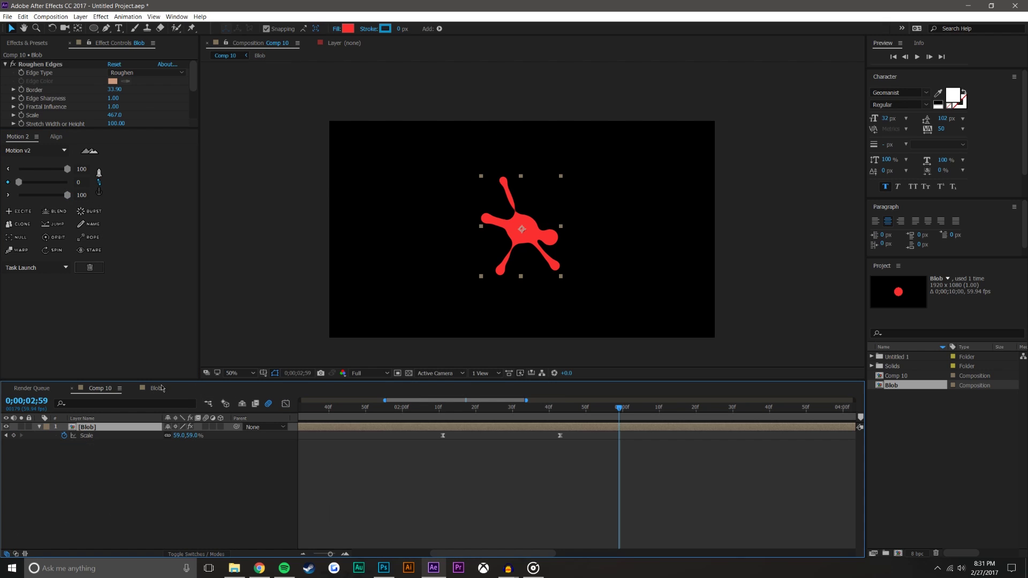
drag(445, 411, 645, 412)
key(period)
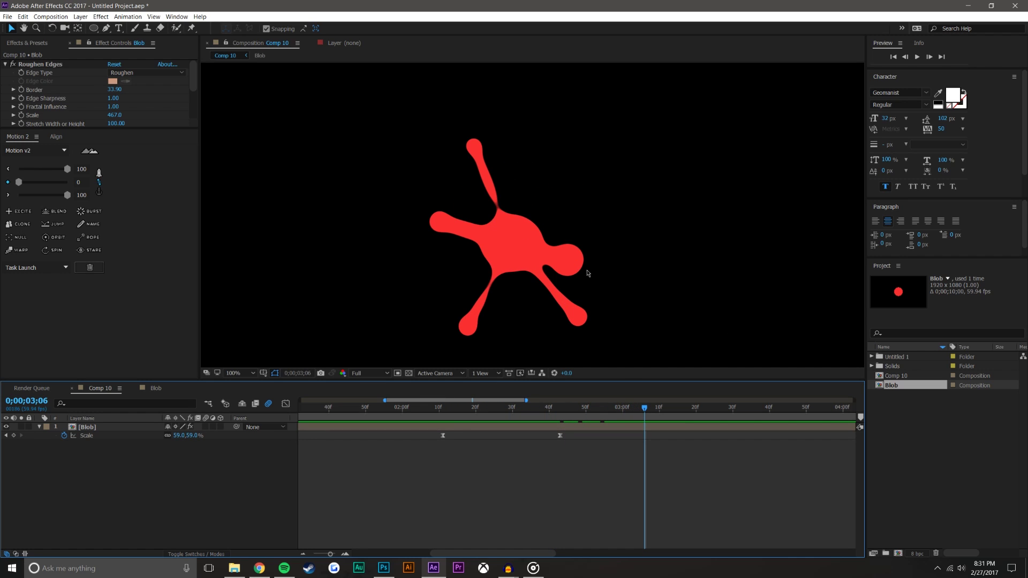
key(comma)
drag(552, 413, 494, 411)
key(space)
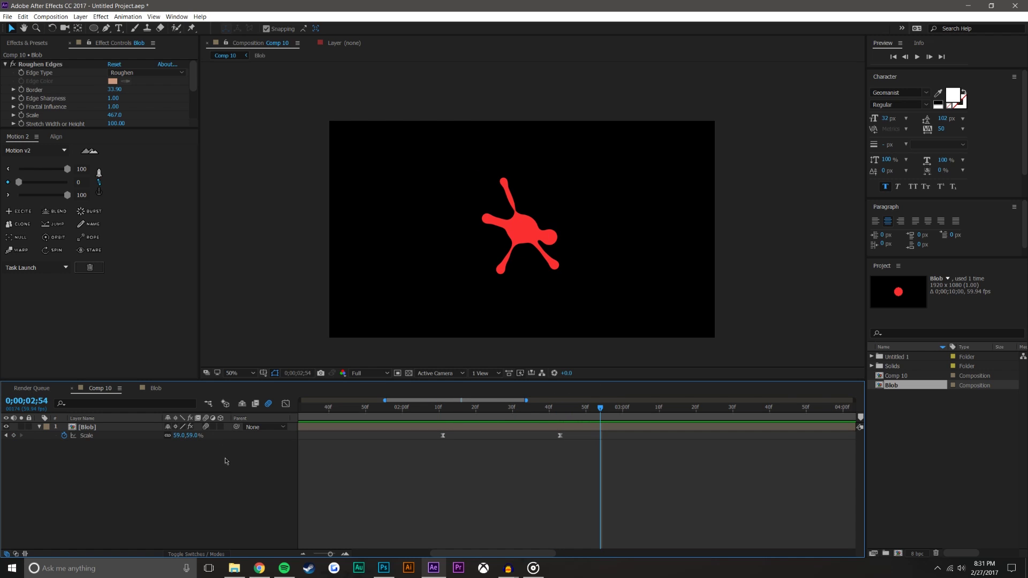
- Add a 1920 x 1080 px off-white solid to Comp 10 and place it below the Blob layer as a background
click(428, 410)
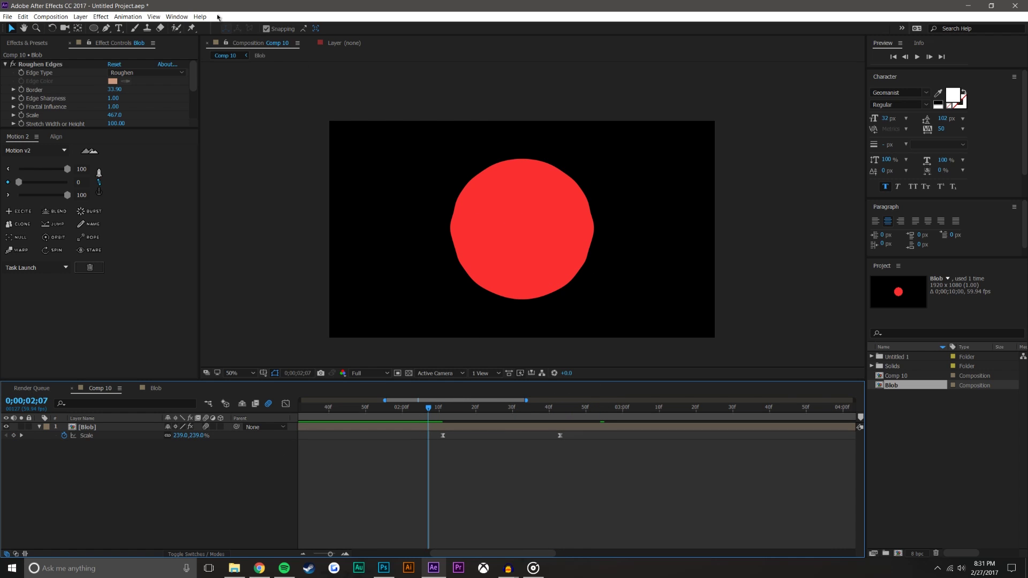
click(81, 17)
mouse_move(92, 28)
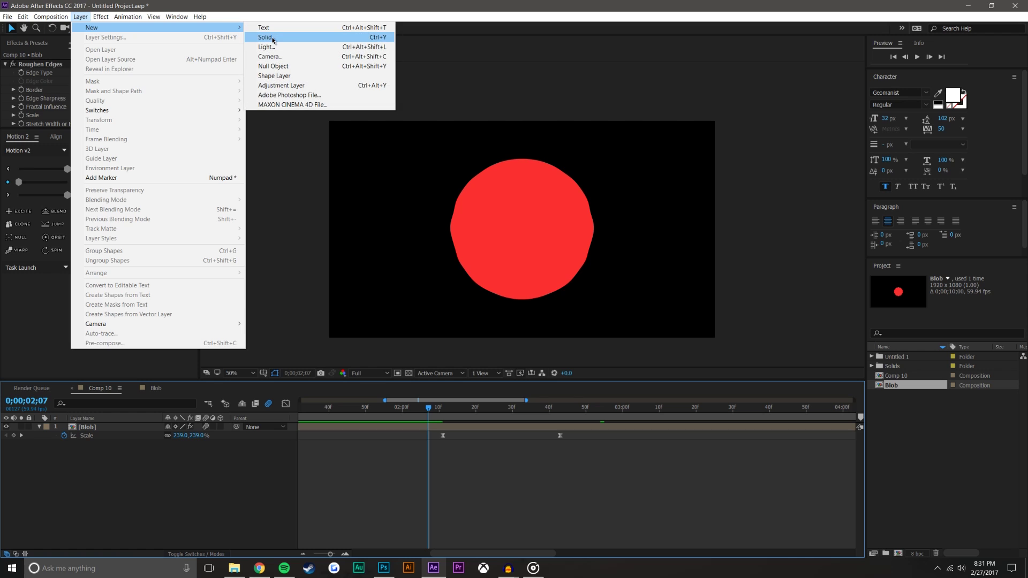
click(273, 38)
click(512, 349)
drag(621, 327, 590, 319)
click(830, 314)
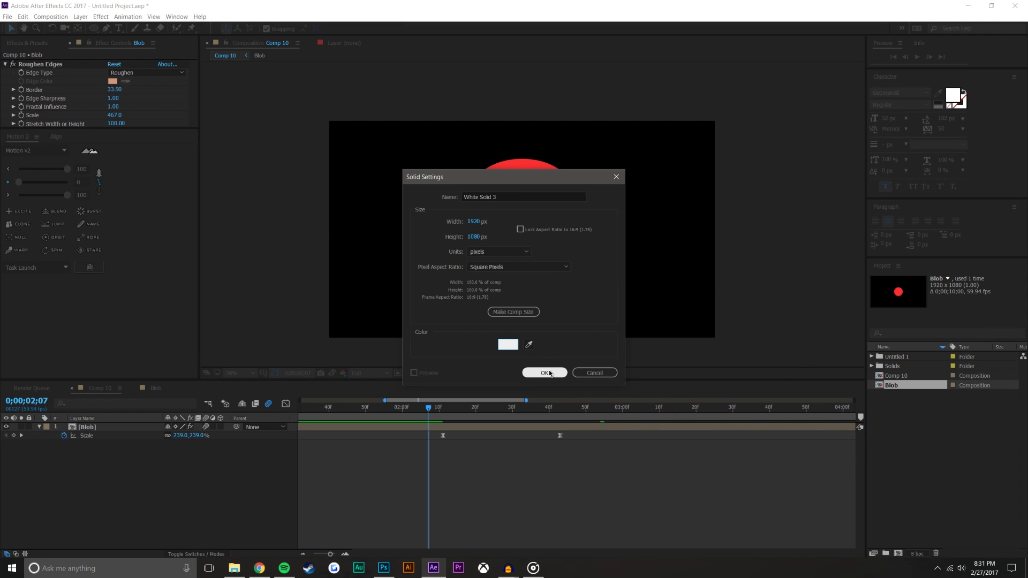
click(545, 372)
drag(92, 426, 94, 464)
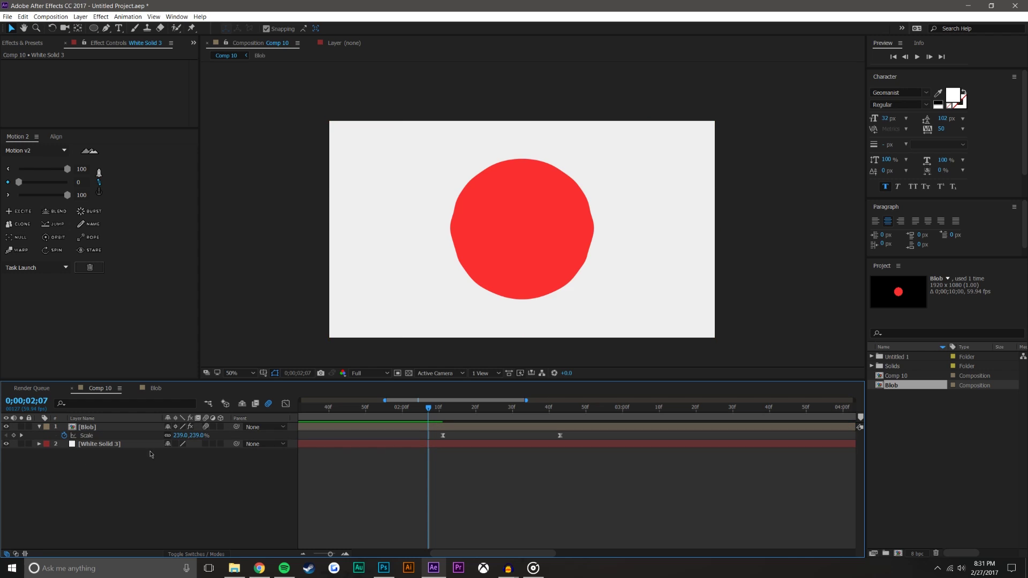
- Delete the off-white background solid from Comp 10
mouse_move(438, 411)
mouse_down()
mouse_move(466, 411)
mouse_move(436, 411)
mouse_up()
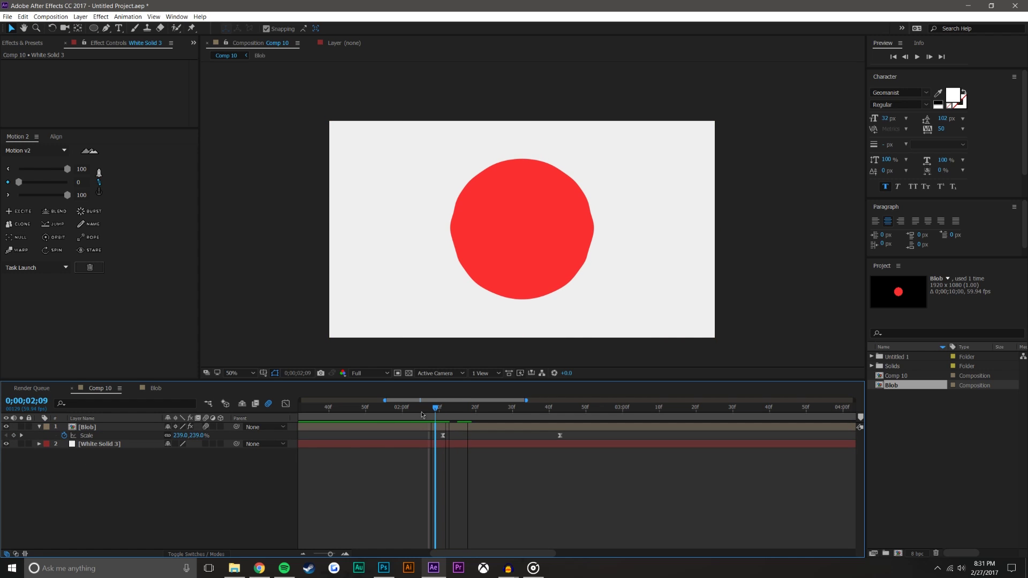
click(117, 444)
key(Delete)
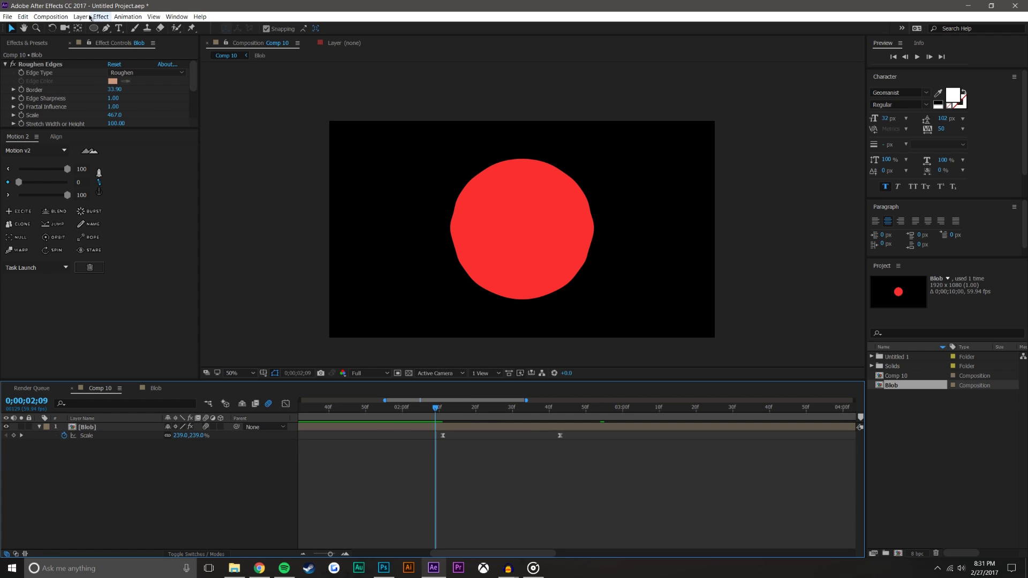
- Add a 1920 x 1080 px dark gray solid (1C1C1C) to Comp 10 and place it below the Blob layer as the background
click(90, 16)
mouse_move(97, 26)
click(289, 34)
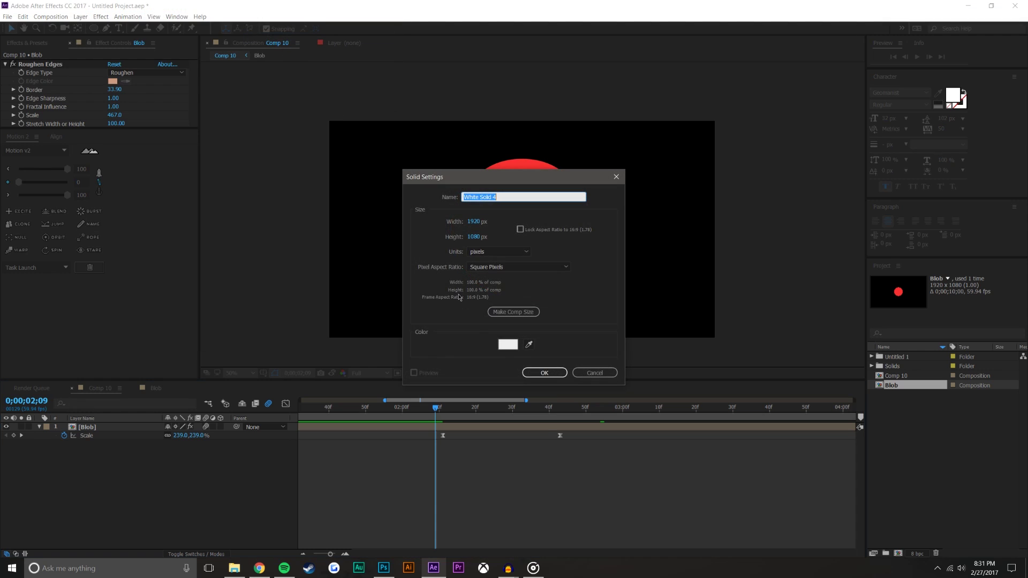
click(509, 347)
drag(620, 360, 593, 421)
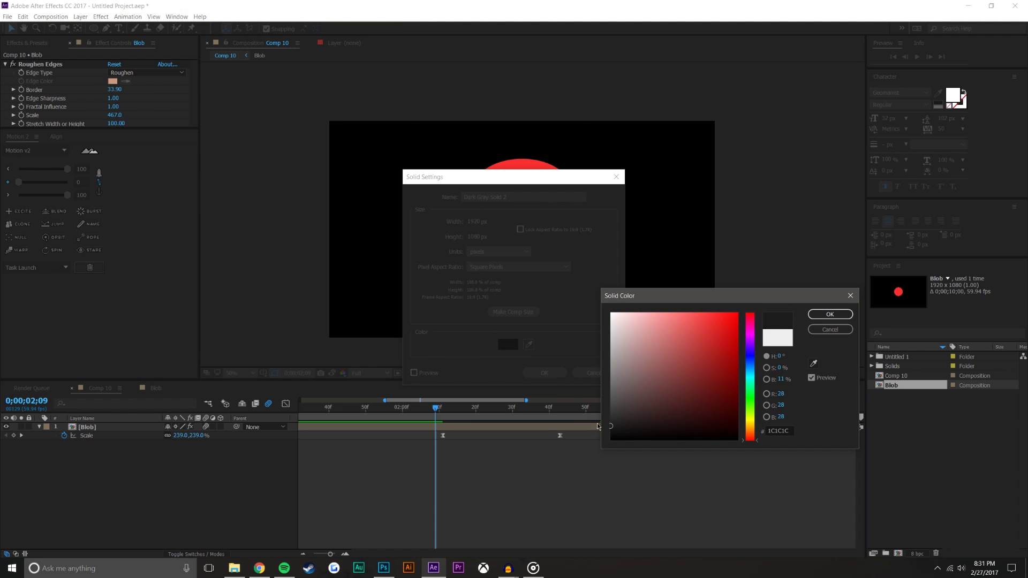
click(830, 315)
click(545, 373)
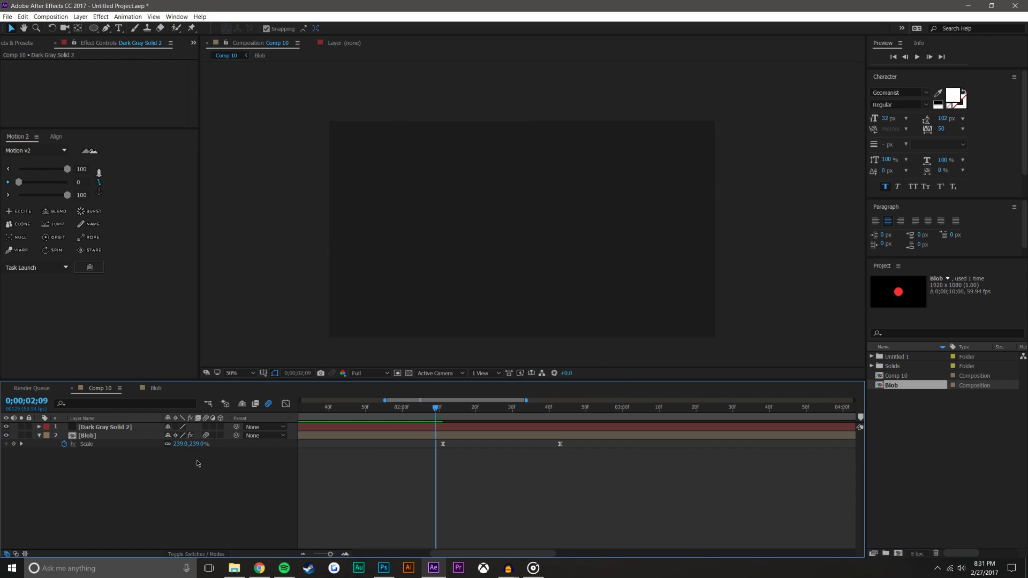
drag(123, 432, 138, 466)
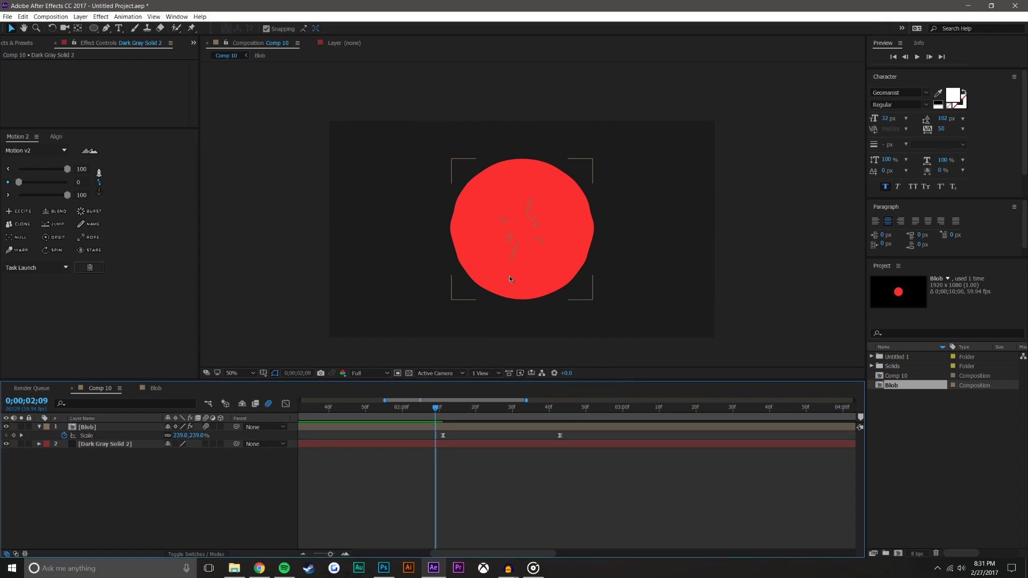
click(113, 445)
- At 0;00;02;11, draw a closed, bent pincer shape with the Pen tool from the red circle's upper edge to beyond the frame's left edge
drag(432, 413, 443, 410)
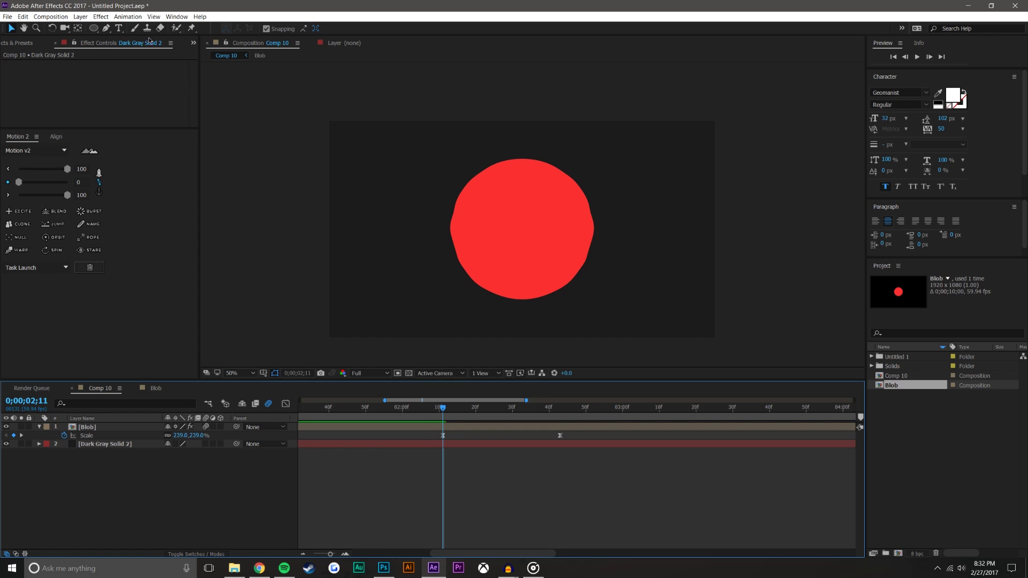
click(107, 28)
click(285, 205)
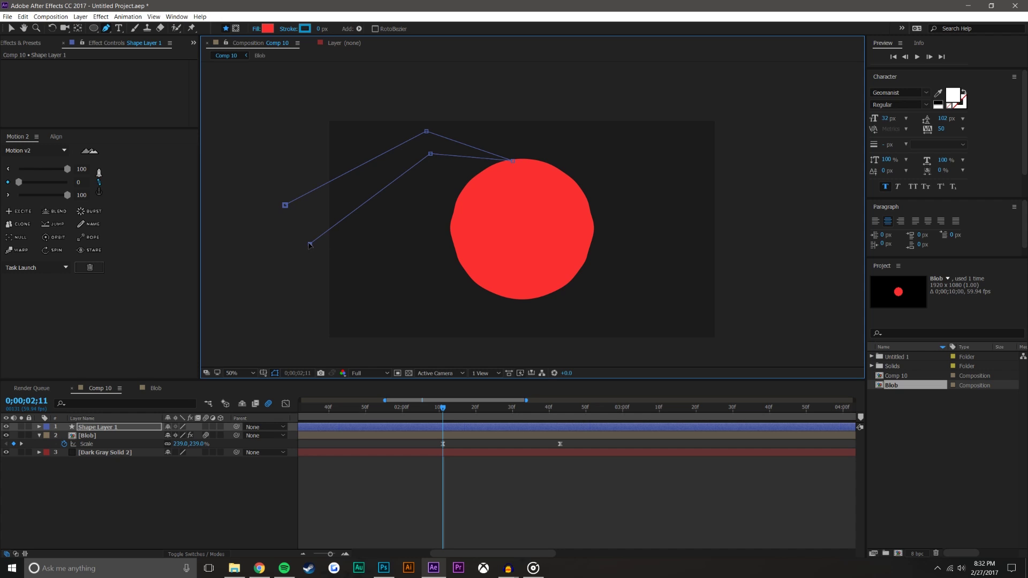
- Change the pincer shape's fill color to off-white F4F4F4
click(267, 29)
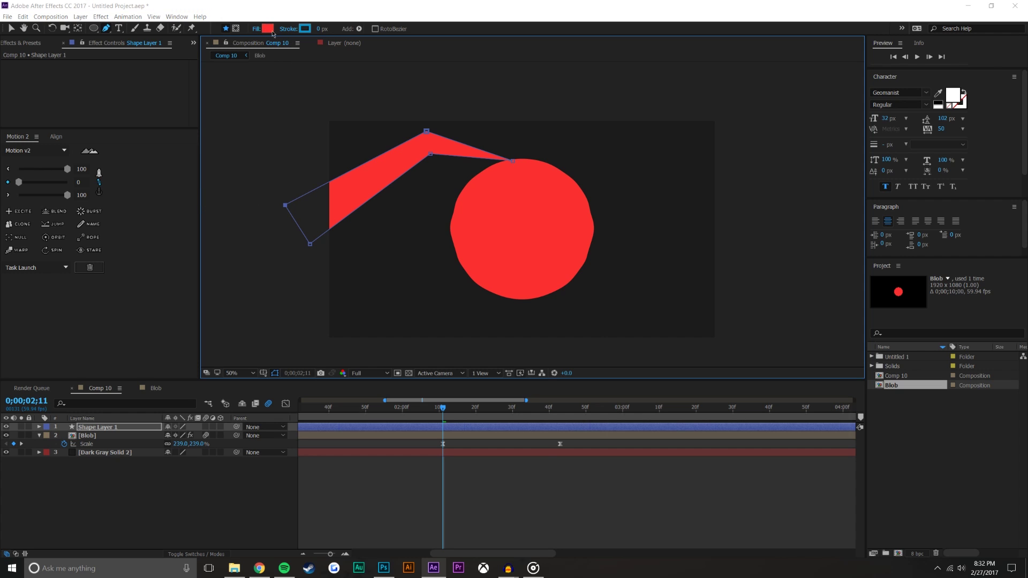
drag(616, 321, 599, 317)
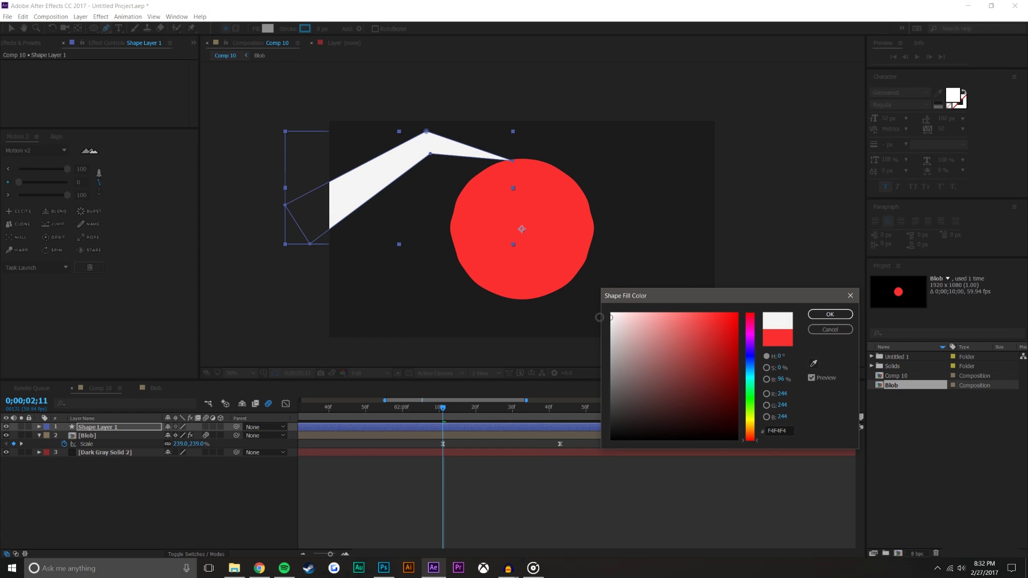
click(830, 315)
click(203, 476)
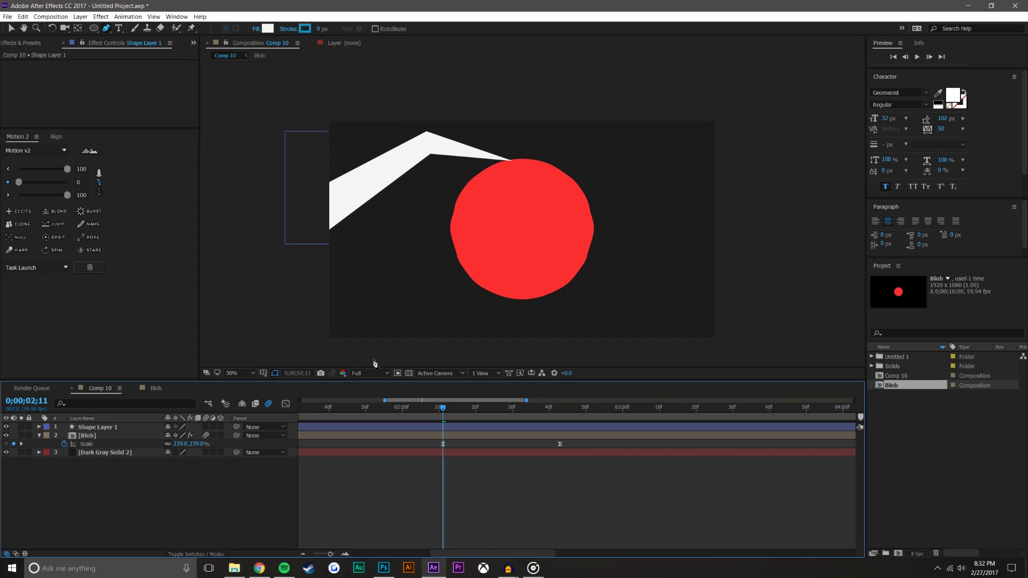
- Move Shape Layer 1's anchor point horizontally to the pincer's outer end, just outside the frame and level with the red circle's center
click(105, 428)
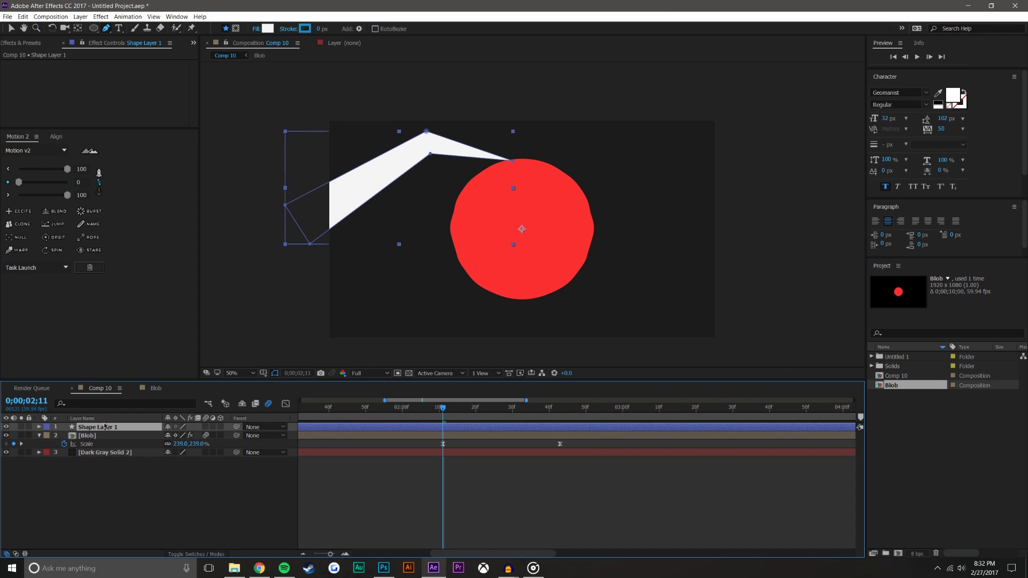
click(78, 29)
drag(522, 229, 307, 230)
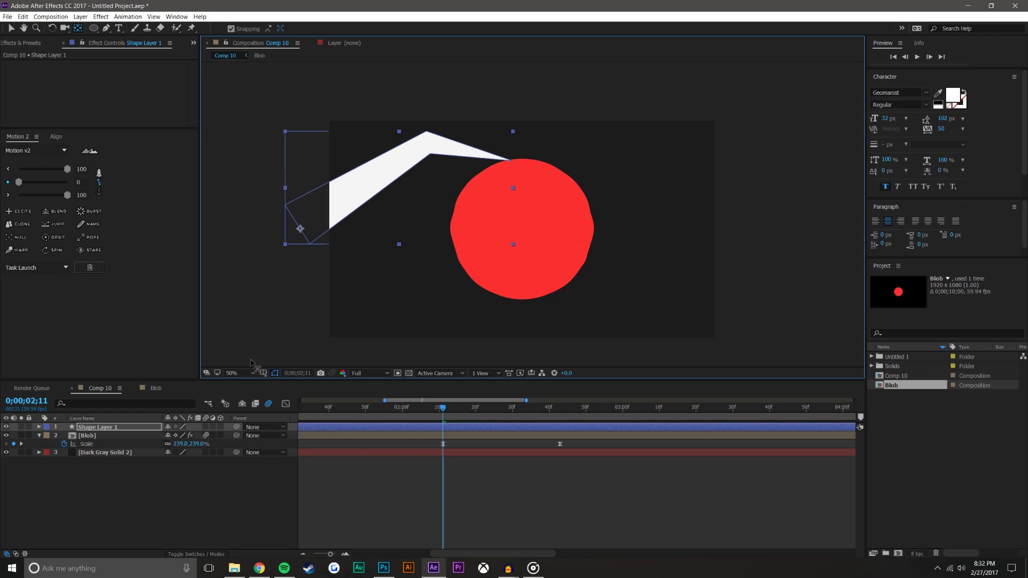
drag(363, 234, 579, 219)
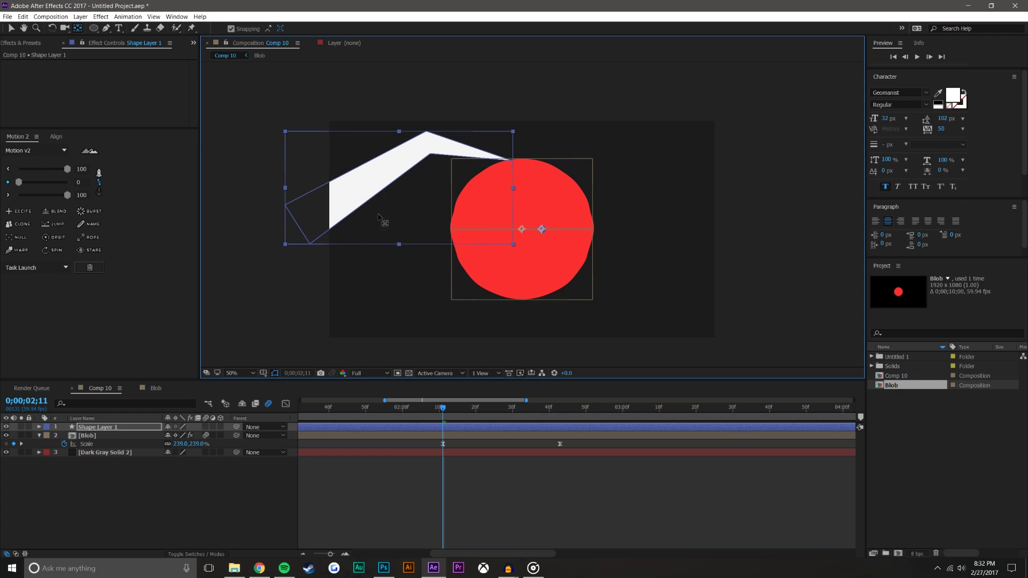
drag(379, 217, 273, 229)
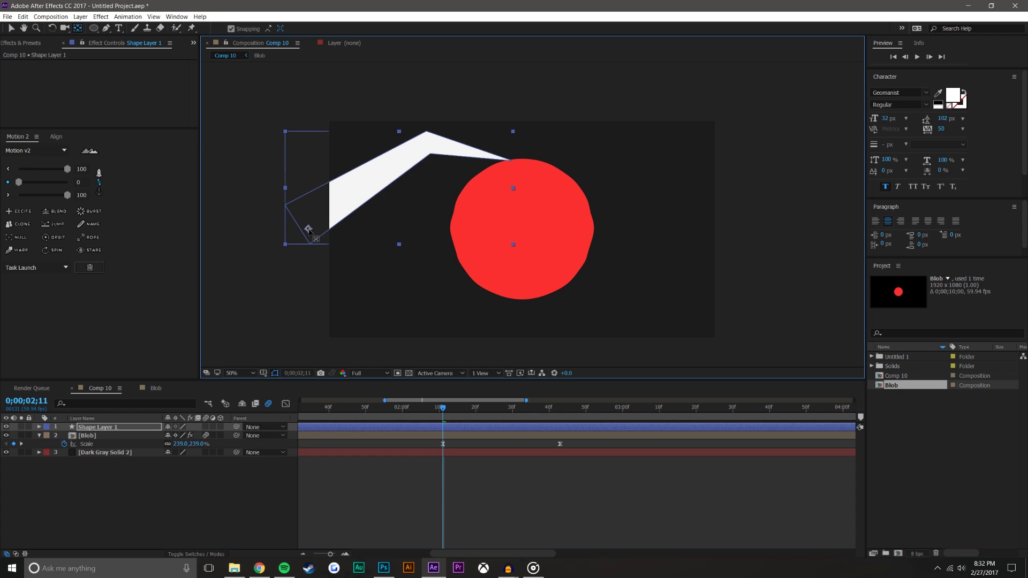
- Duplicate the pincer layer Shape Layer 1
click(207, 499)
click(124, 427)
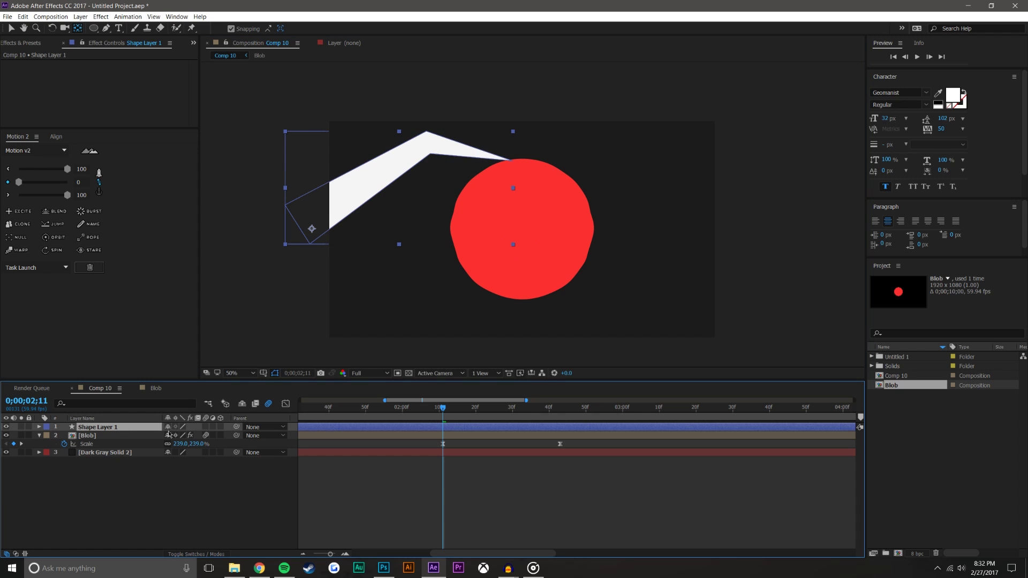
key(ctrl+d)
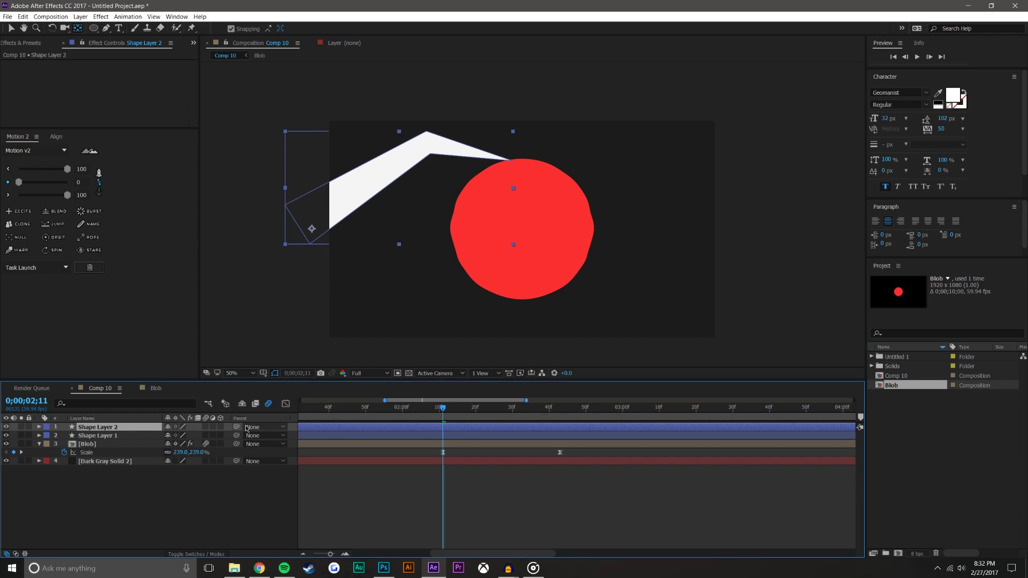
key(Delete)
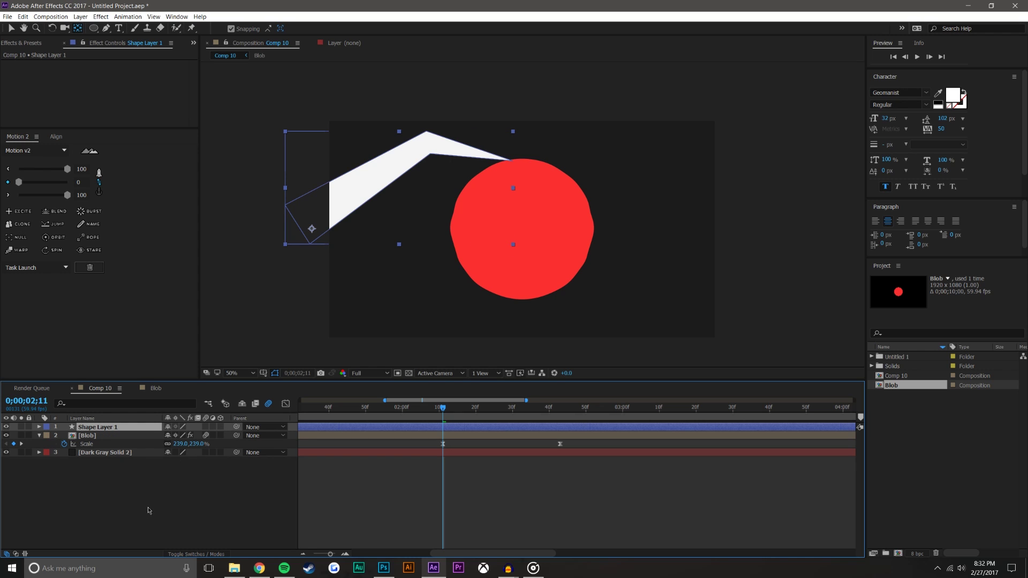
key(ctrl+s)
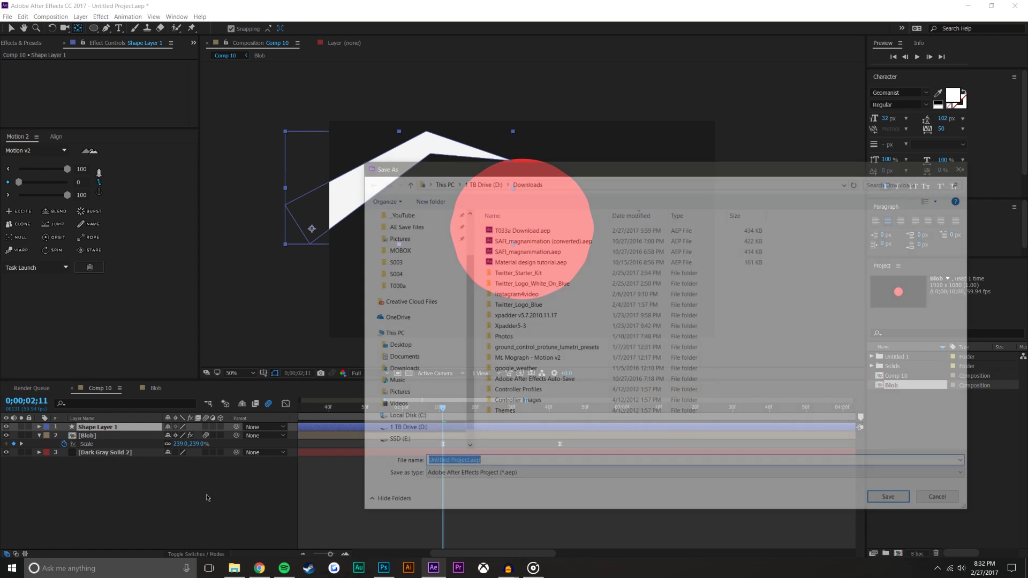
key(Escape)
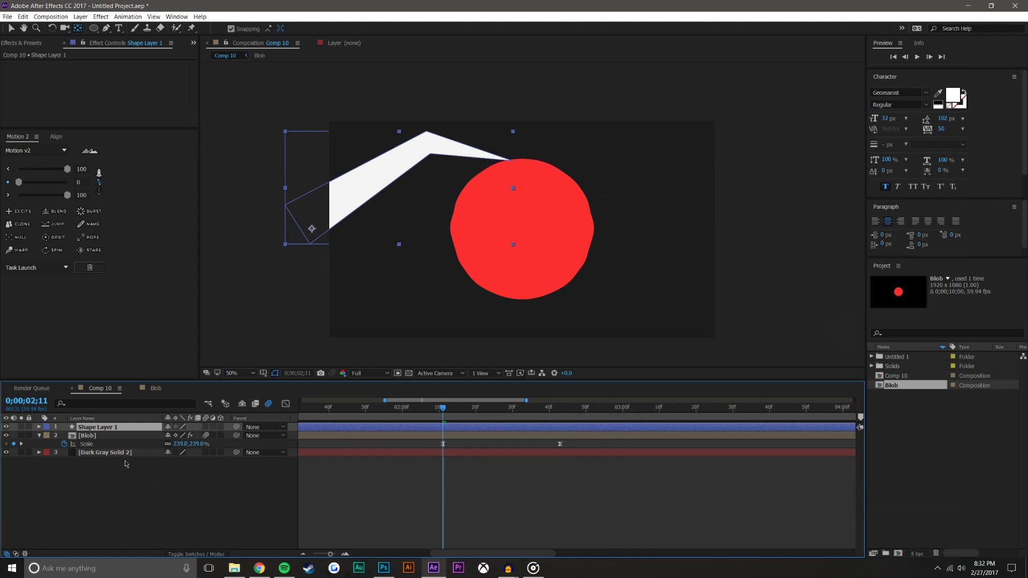
key(ctrl+z)
- Enable motion blur for both pincer layers and the dark gray solid, and make Shape Layer 2 a 3D layer
drag(207, 427, 206, 436)
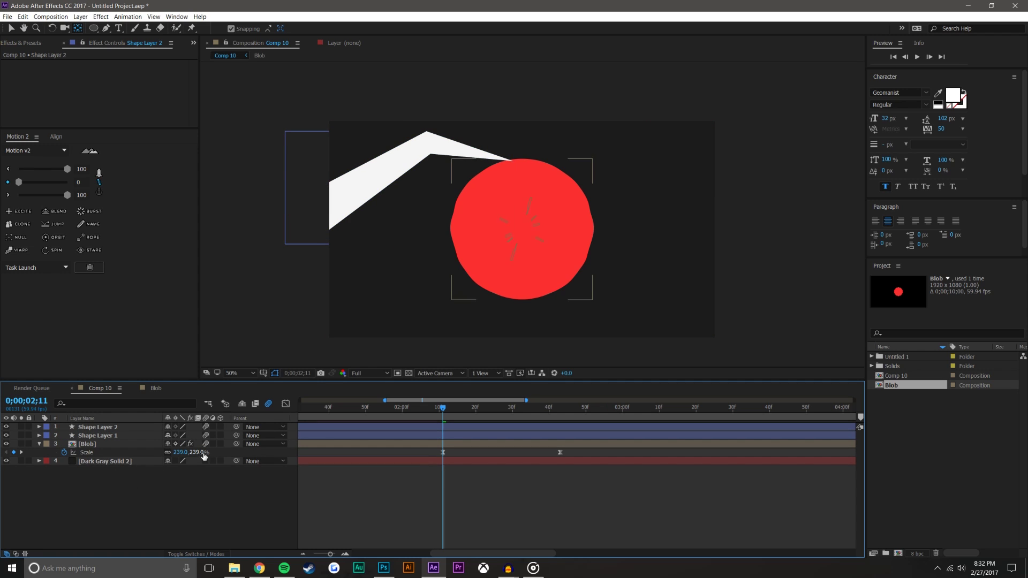
click(205, 461)
click(220, 427)
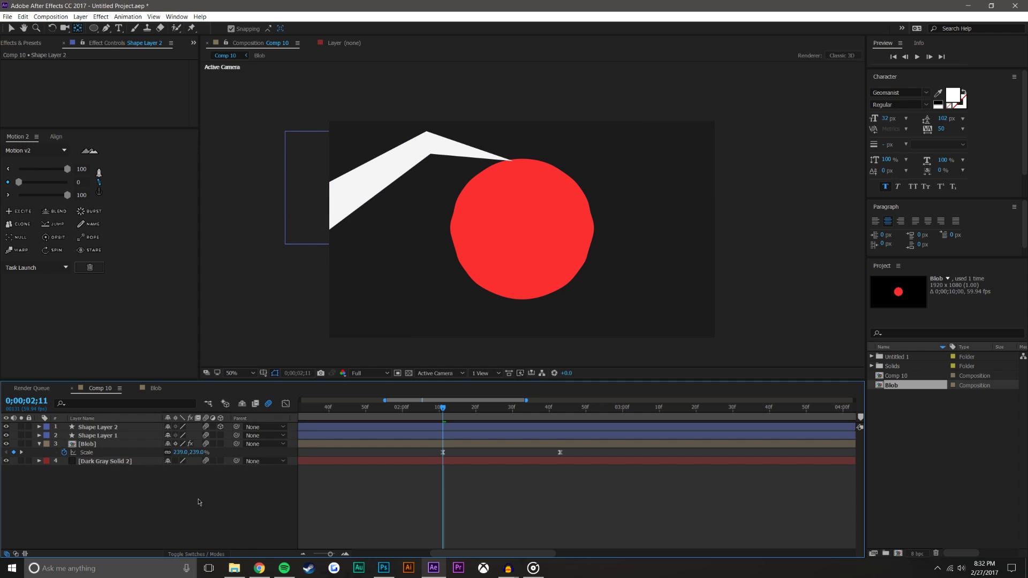
- Set Shape Layer 2's X Rotation to 180° to mirror it into the lower pincer arm
click(110, 430)
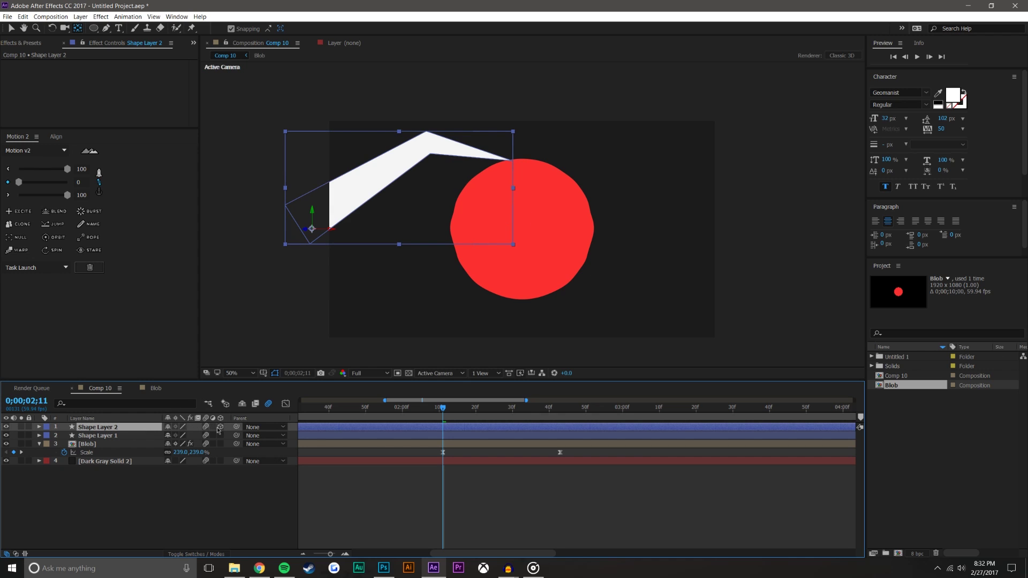
key(r)
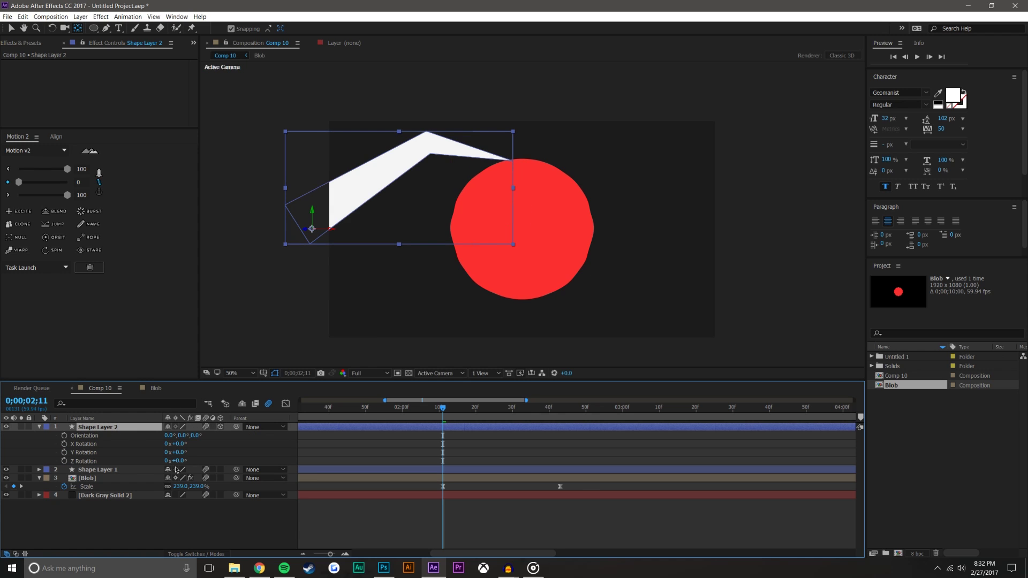
drag(178, 453, 251, 424)
key(ctrl+z)
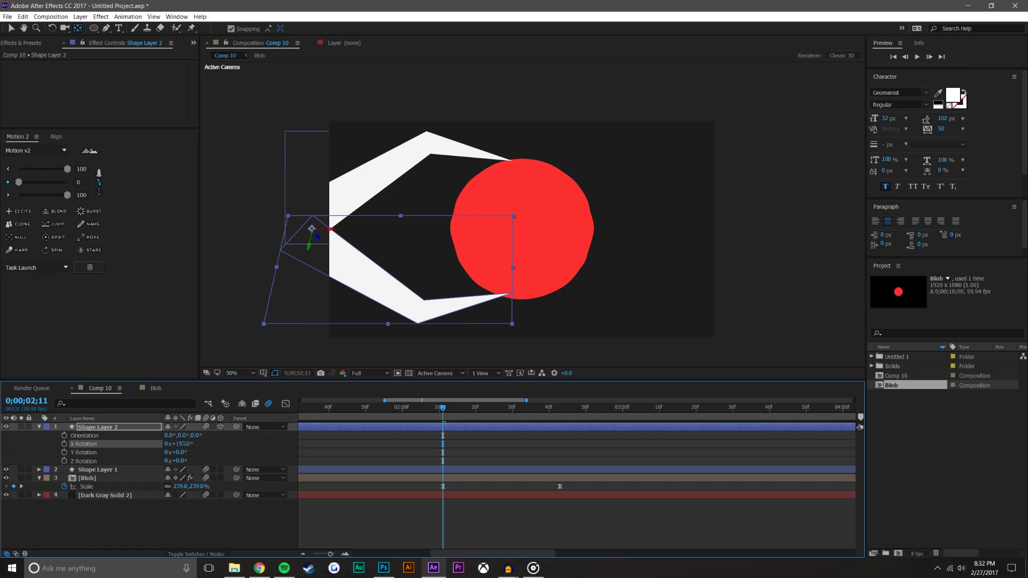
key(Return)
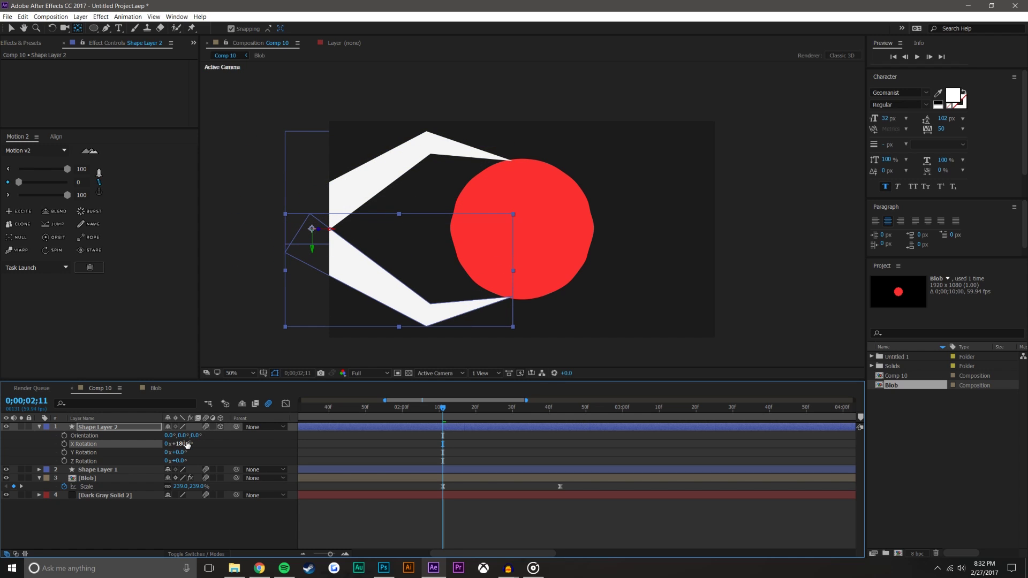
click(515, 507)
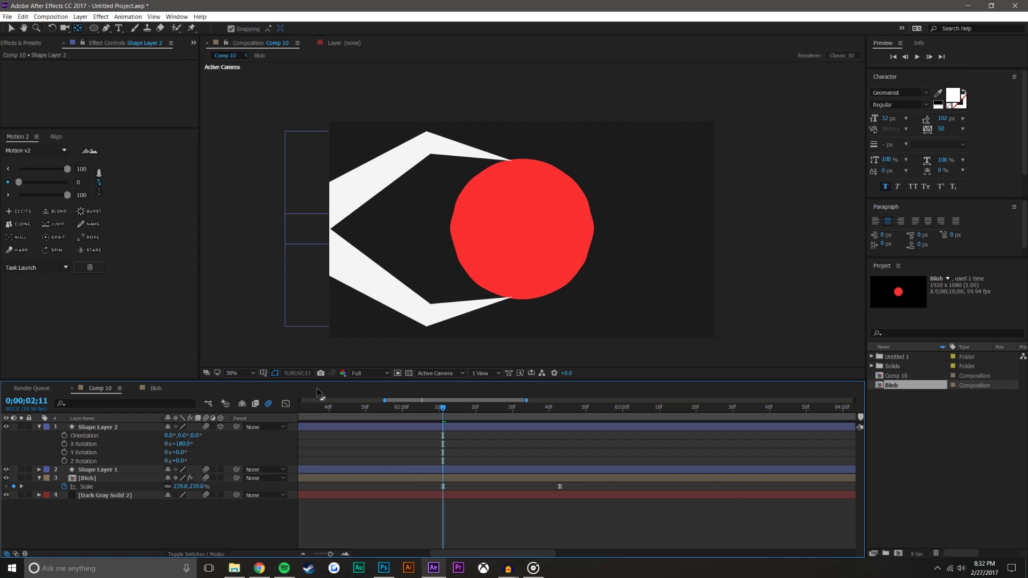
- Apply the Fill effect to Shape Layer 1 and Shape Layer 2 and set its color to light gray
click(109, 427)
shift+click(111, 469)
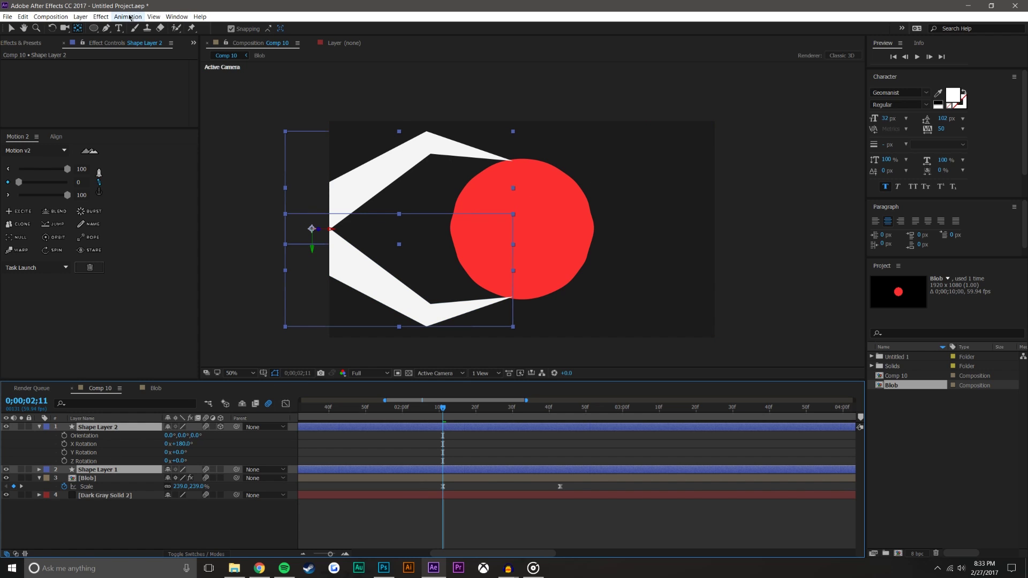
click(101, 17)
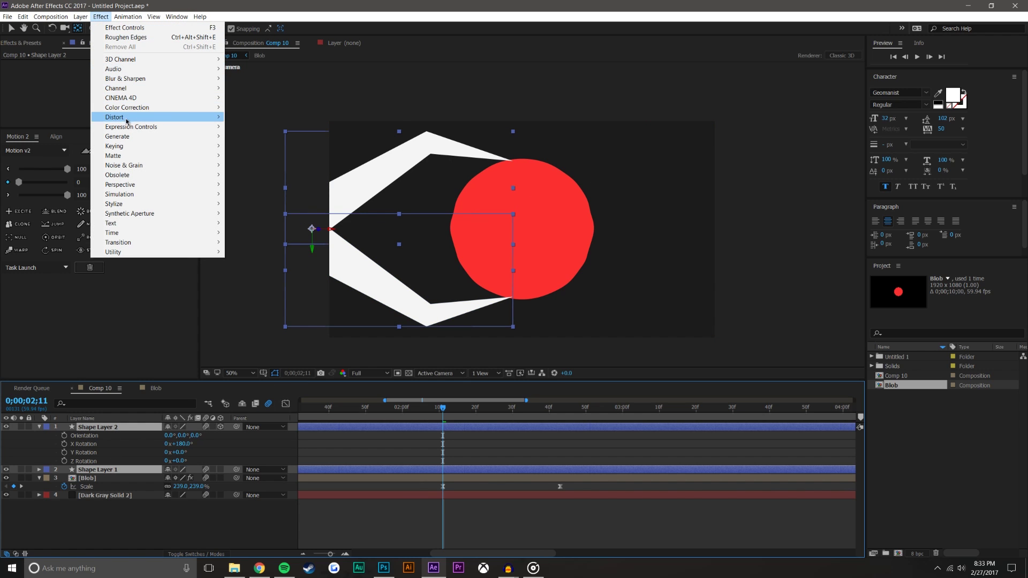
mouse_move(129, 137)
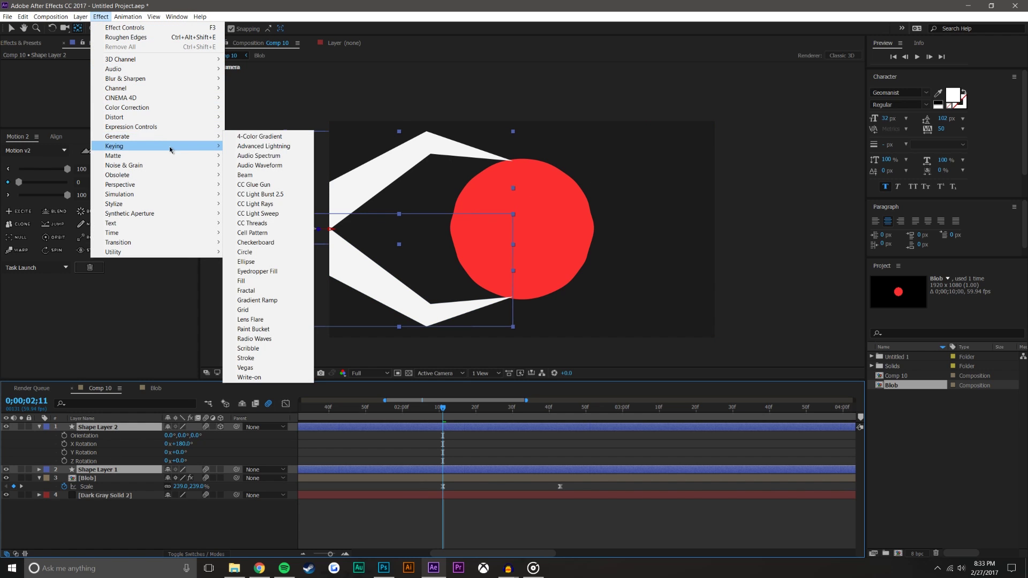
click(280, 286)
click(112, 90)
mouse_move(635, 407)
mouse_down()
mouse_move(584, 324)
mouse_move(586, 343)
mouse_move(584, 333)
mouse_up()
click(831, 314)
click(432, 495)
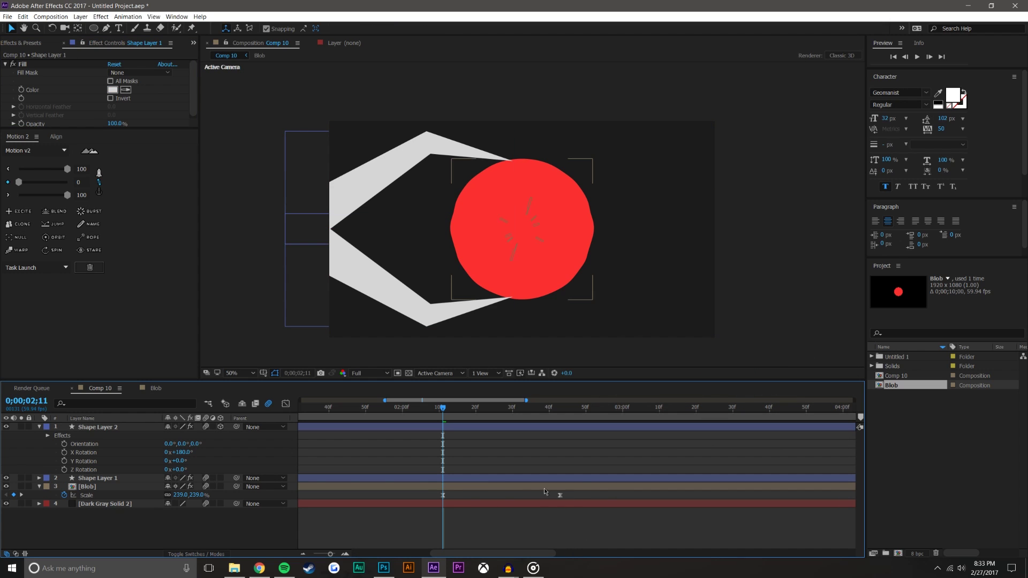
click(446, 547)
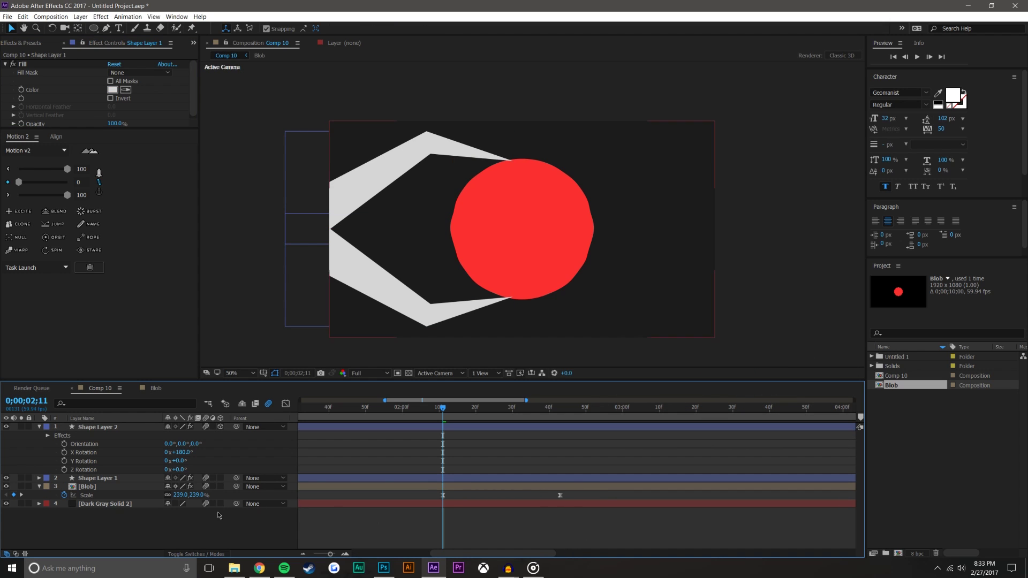
- Start keyframing the rotation at 0° for both pincer layers at 0;00;02;11, using Z Rotation on Shape Layer 2
click(91, 429)
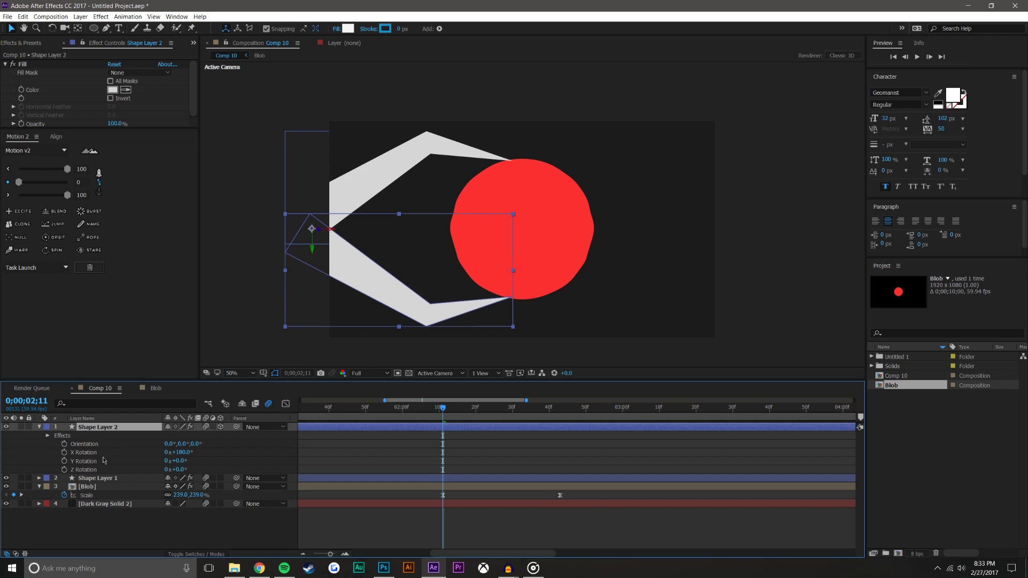
shift+click(107, 479)
key(r)
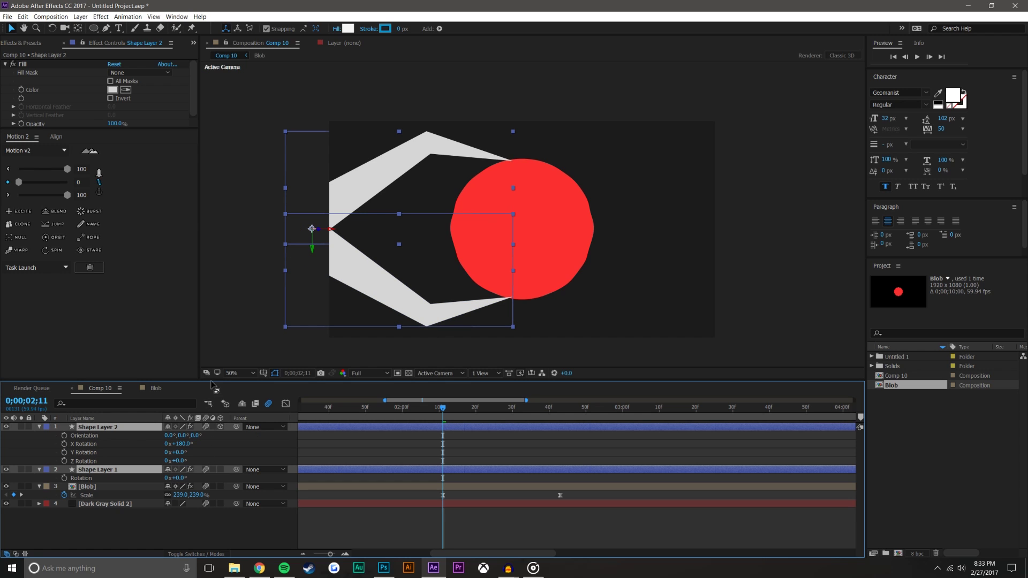
drag(209, 380, 208, 331)
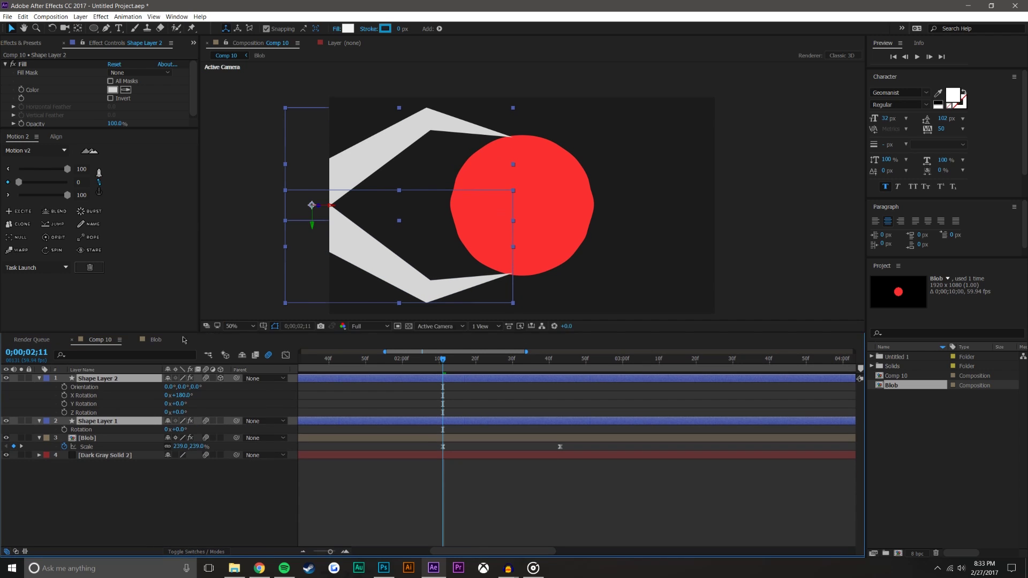
click(64, 430)
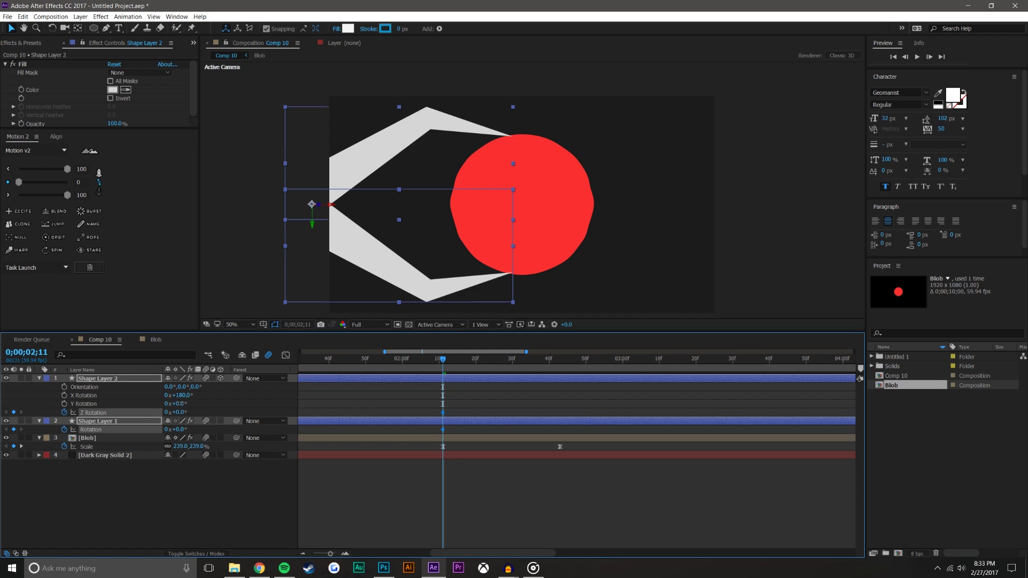
drag(185, 412, 173, 411)
key(ctrl+z)
- Move both pincers' starting rotation keyframes to 0;00;02;00 and set their rotation to -4° at 0;00;02;41
drag(457, 406, 426, 448)
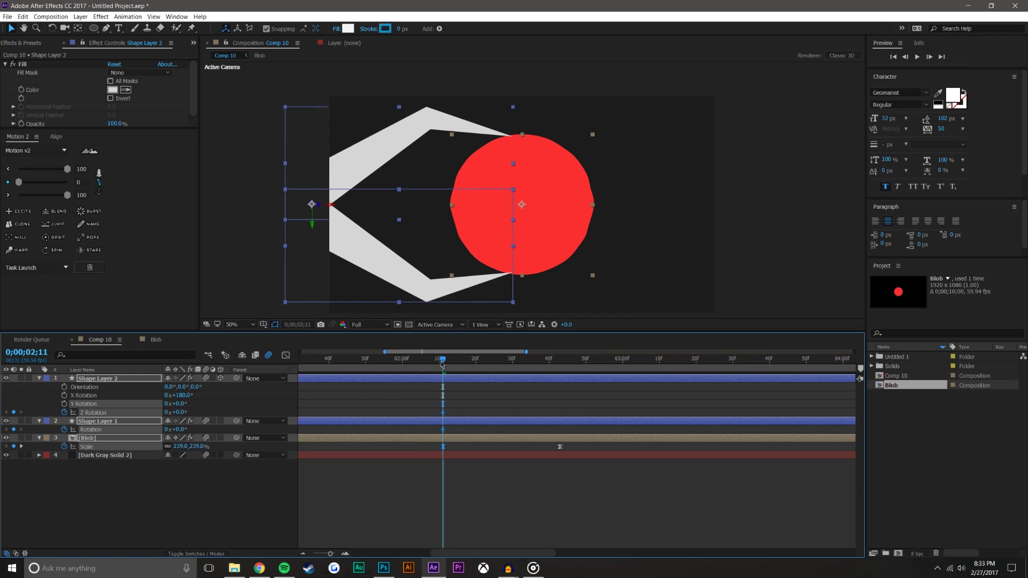
drag(437, 365, 402, 362)
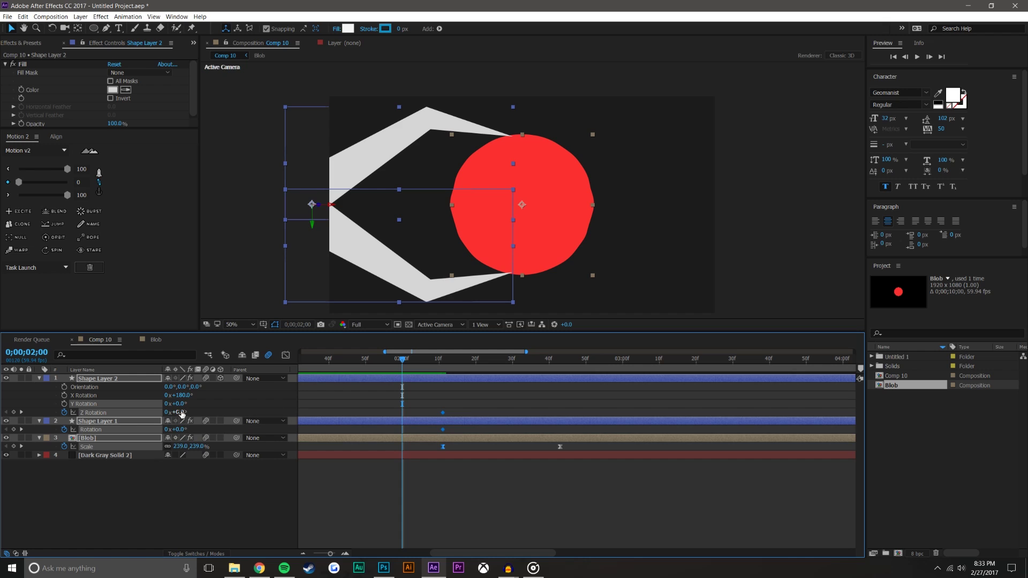
drag(454, 410, 552, 375)
drag(183, 412, 178, 413)
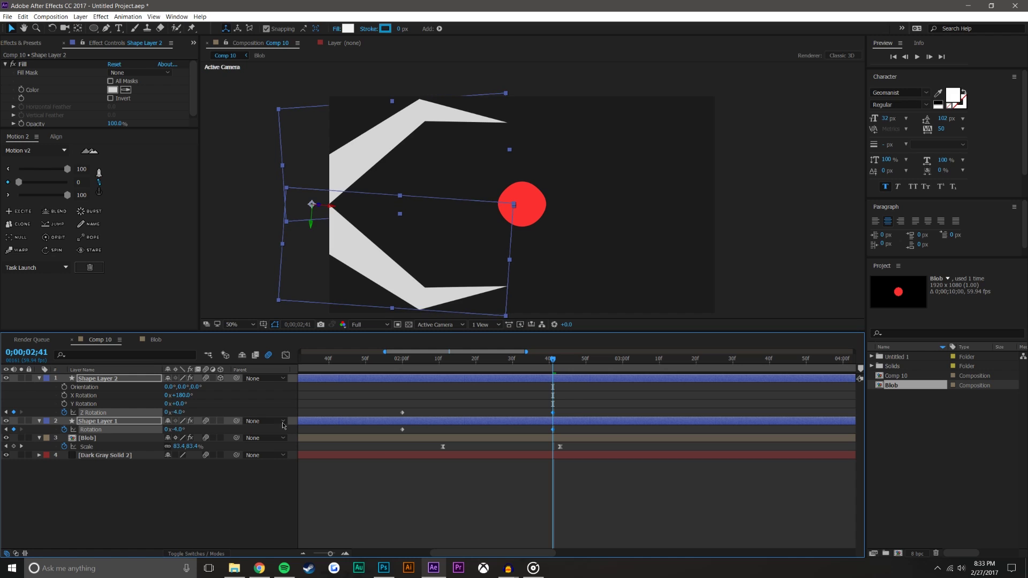
- Shift both pincers' rotation keyframes about five frames later and ease them with a Motion 2 value of 40
click(483, 417)
drag(403, 363, 450, 375)
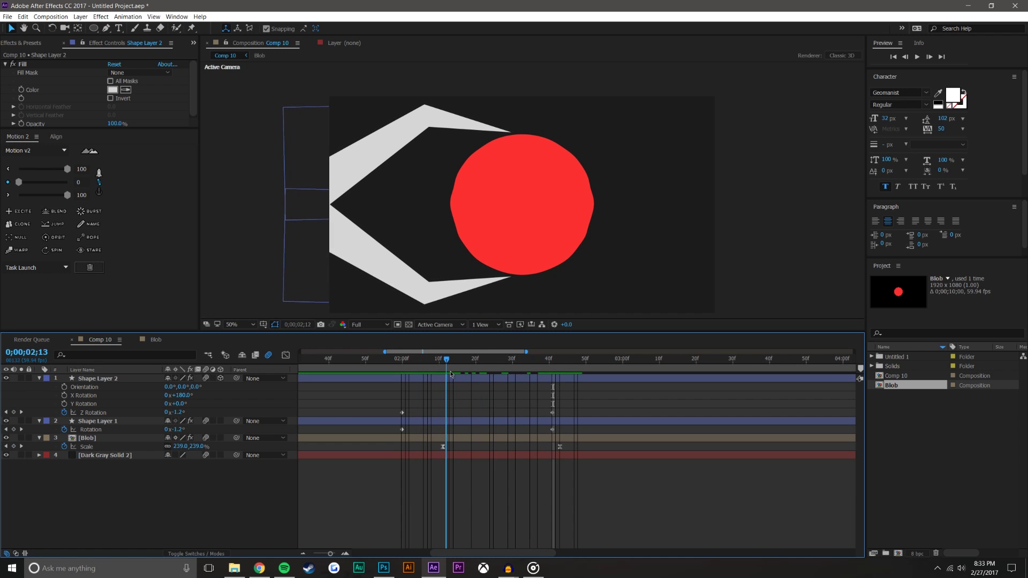
click(400, 364)
drag(399, 364, 402, 365)
drag(382, 401, 573, 435)
drag(405, 416, 582, 433)
drag(18, 182, 38, 182)
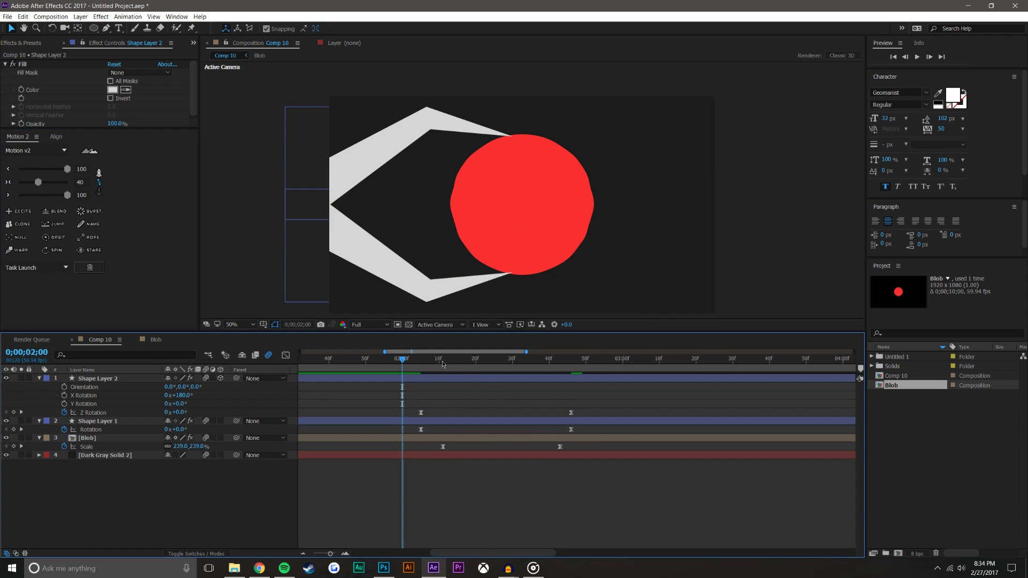
- Play back the pincer opening to check its timing against the blob's shrinking
click(408, 363)
click(918, 57)
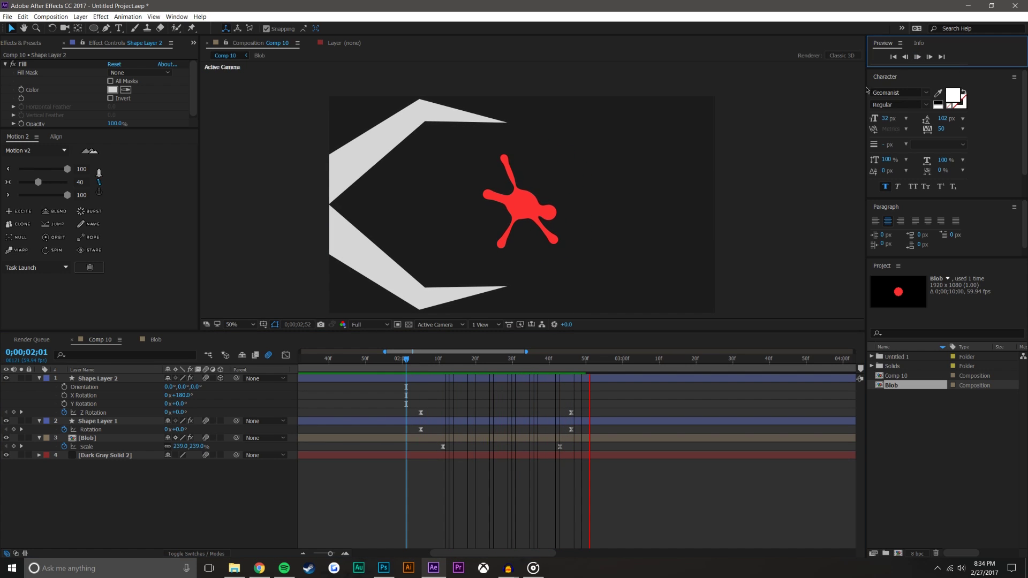
key(space)
click(918, 57)
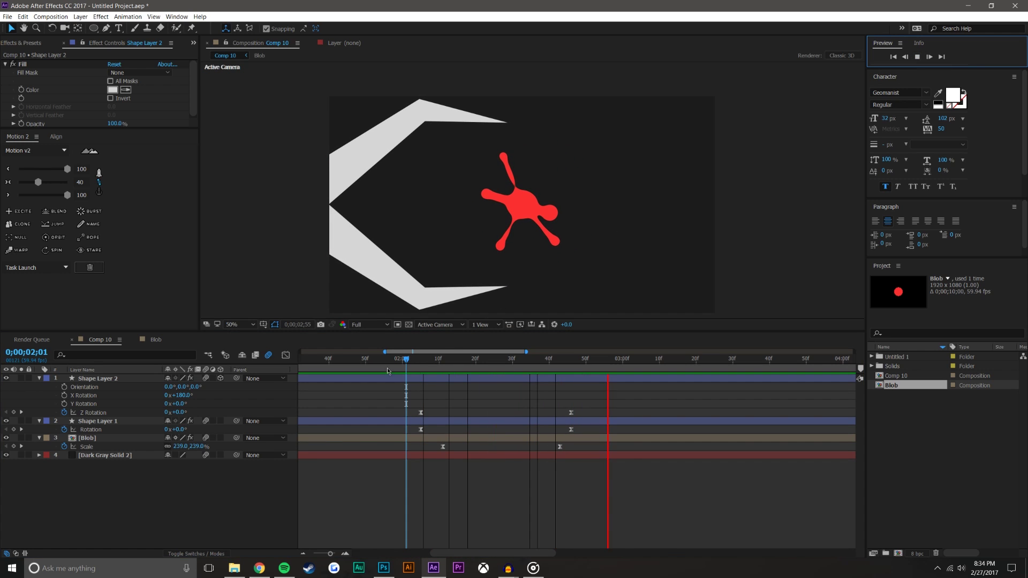
click(408, 361)
drag(408, 361, 450, 359)
- Retime both pincers' rotation keyframes to run from about 0;00;01;59 to about 0;00;02;25, and preview the motion
drag(401, 392, 545, 413)
click(482, 395)
click(385, 359)
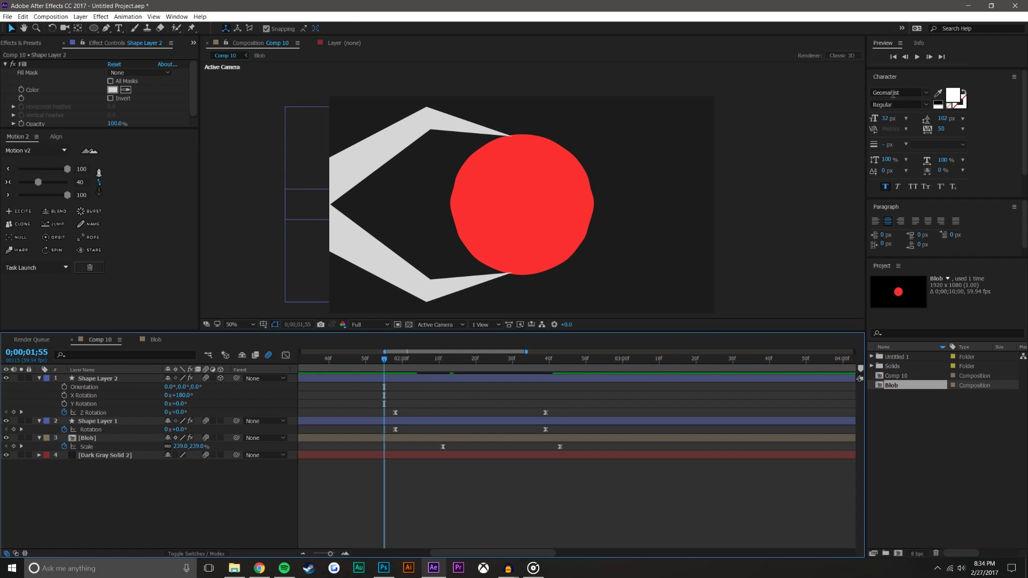
drag(569, 392, 501, 431)
click(520, 413)
click(457, 500)
drag(363, 392, 494, 413)
click(527, 396)
click(917, 57)
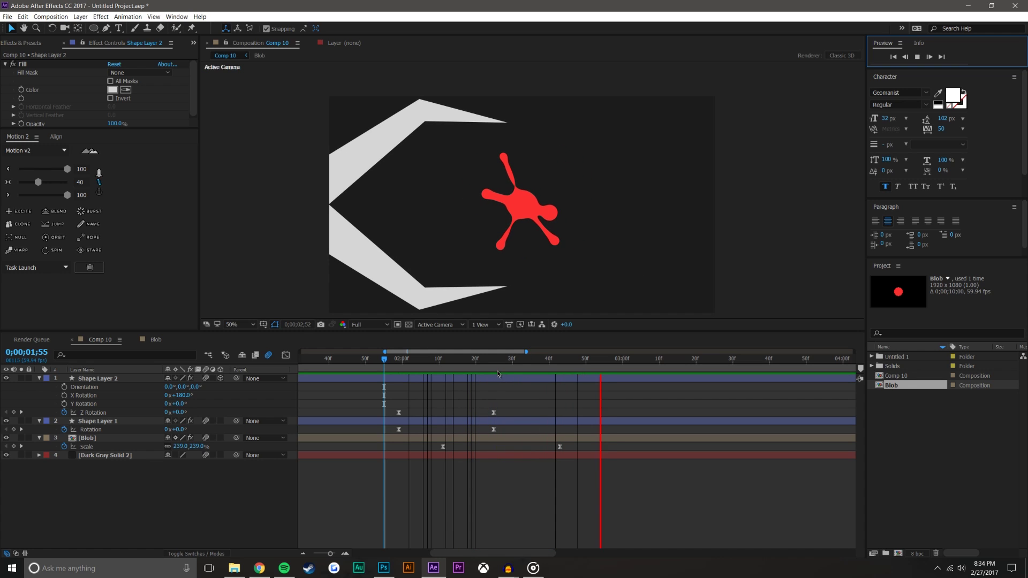
drag(410, 360, 628, 348)
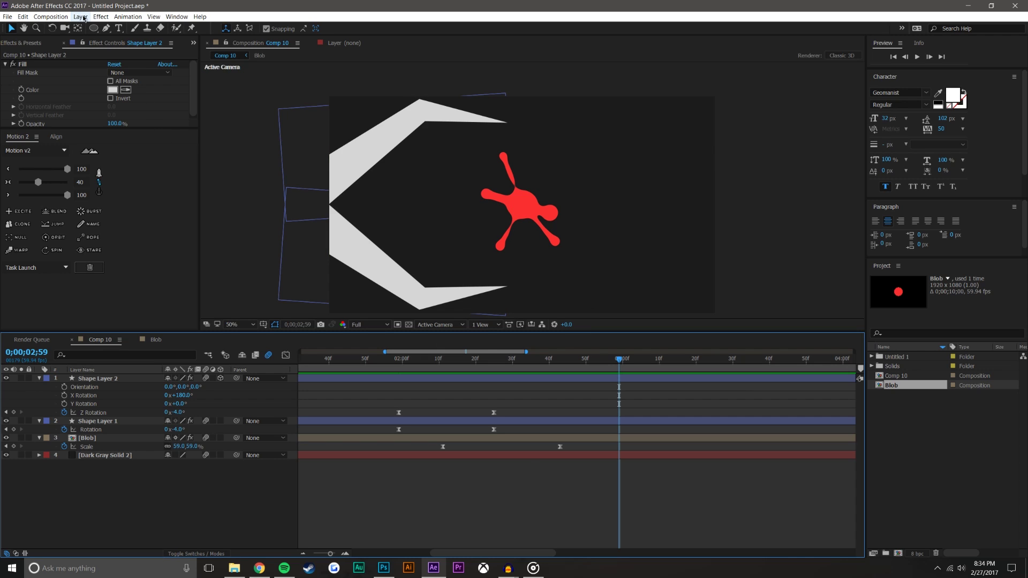
- Find the Graph Paper v3b composition by searching the project for "graph", and place it directly above Dark Gray Solid 2
click(923, 333)
text(gra)
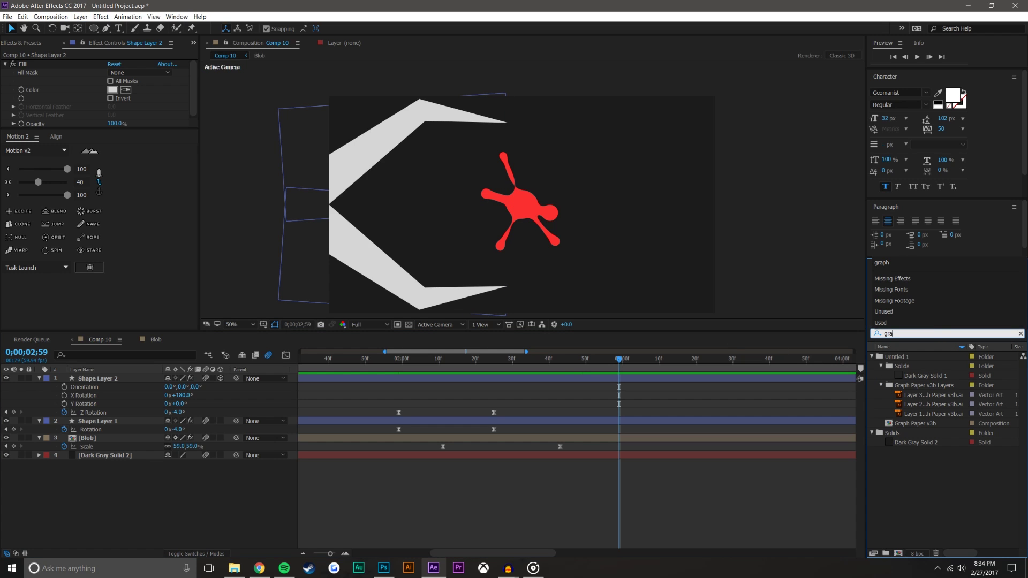
text(ph)
click(959, 453)
drag(915, 403, 522, 210)
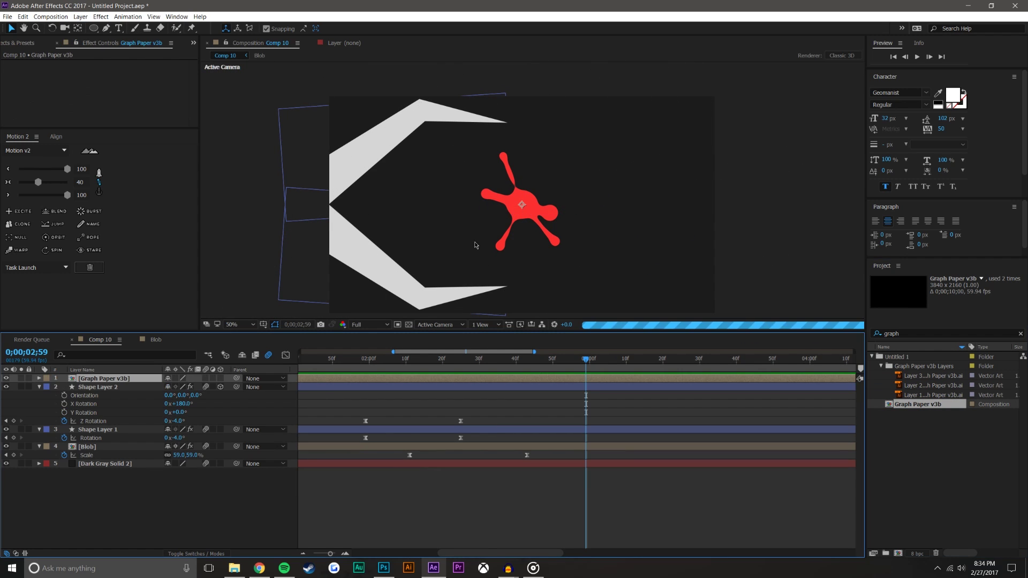
drag(112, 451, 113, 455)
- Scale the Graph Paper v3b layer down to slightly larger than the frame and set its opacity to 55%
key(s)
drag(183, 463, 162, 465)
key(t)
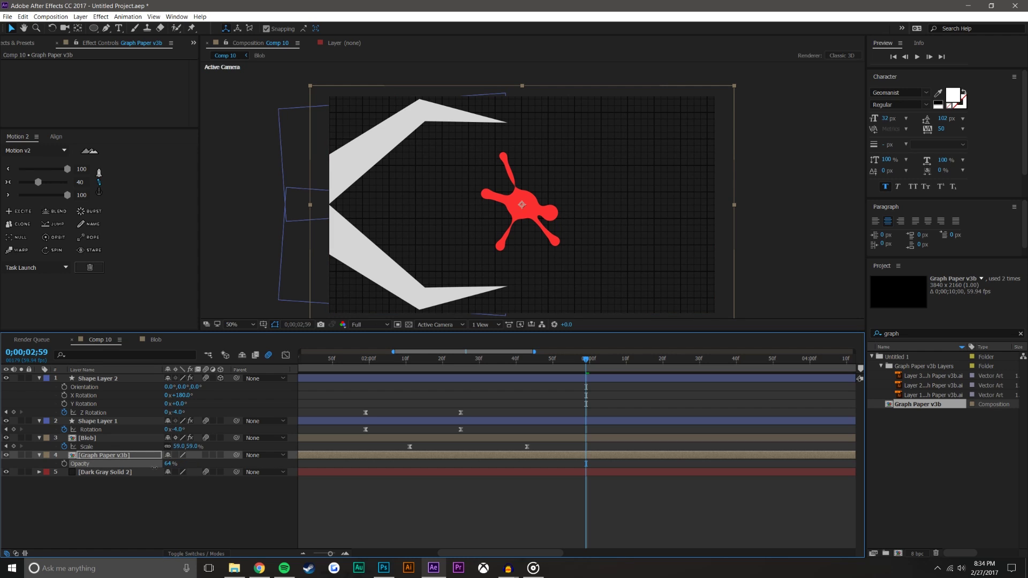
click(161, 490)
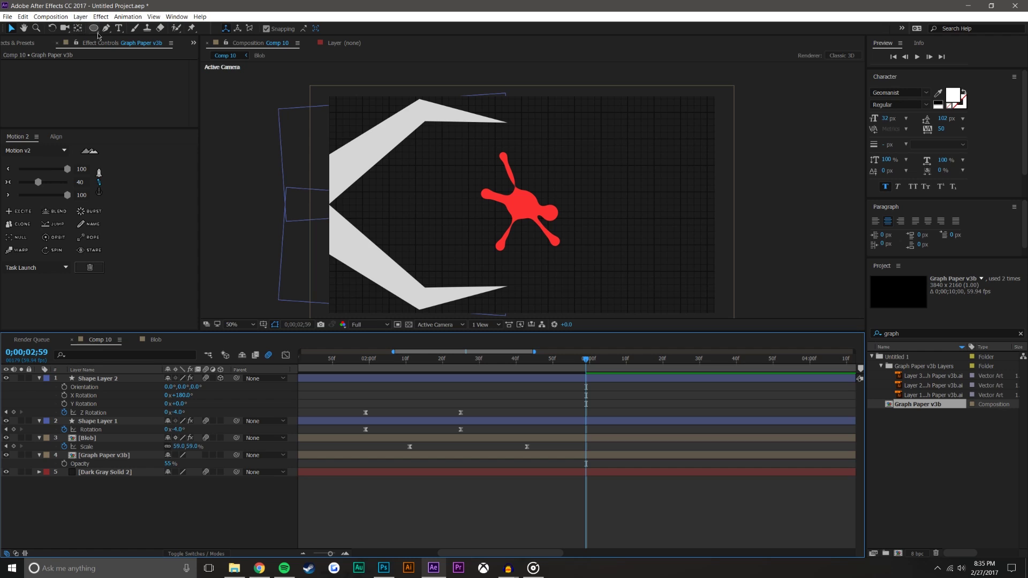
- Search the effects for "lens" and apply Camera Lens Blur to Shape Layer 2
click(24, 44)
click(8, 56)
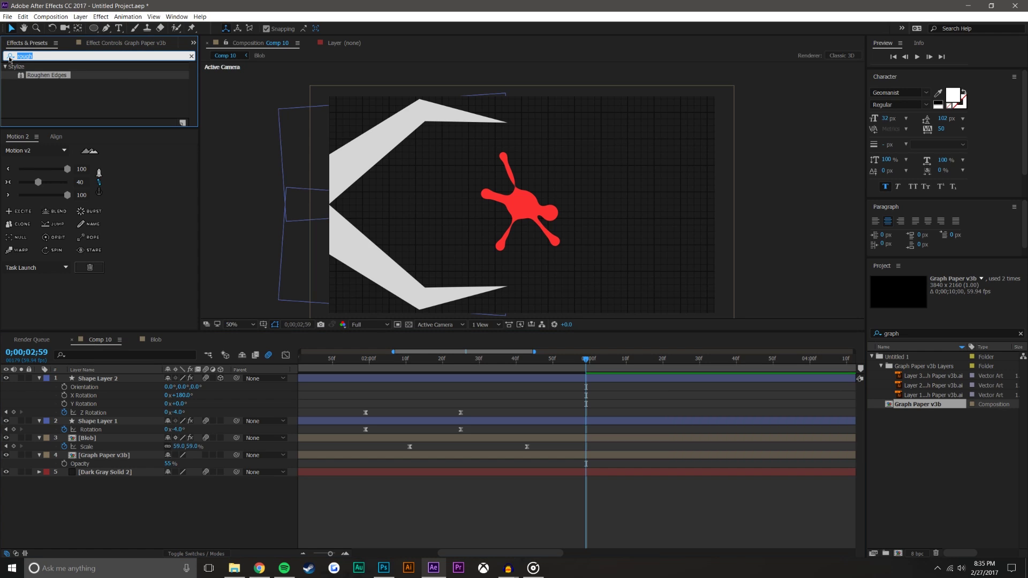
key(BackSpace)
click(9, 56)
text(lense)
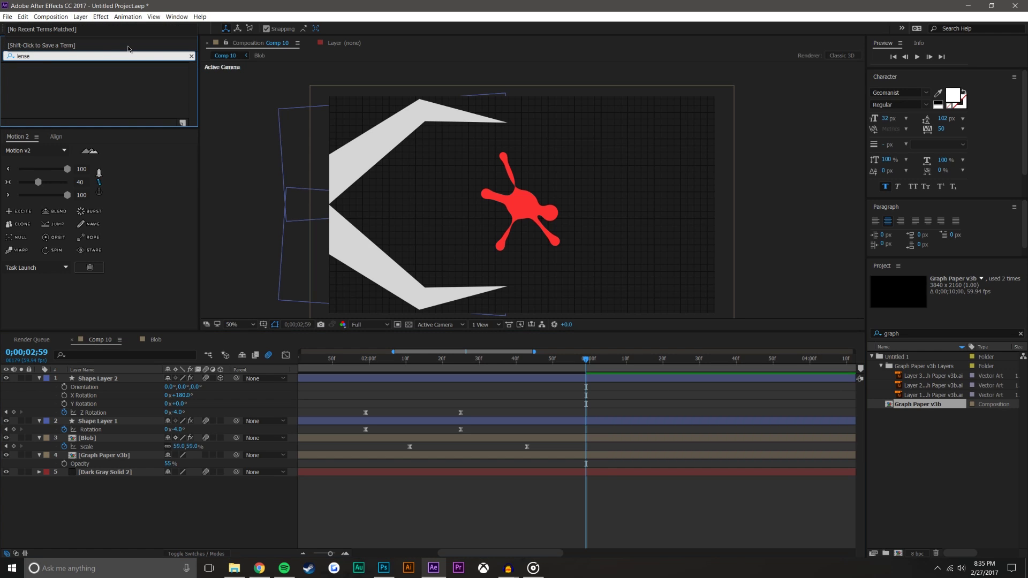
key(BackSpace)
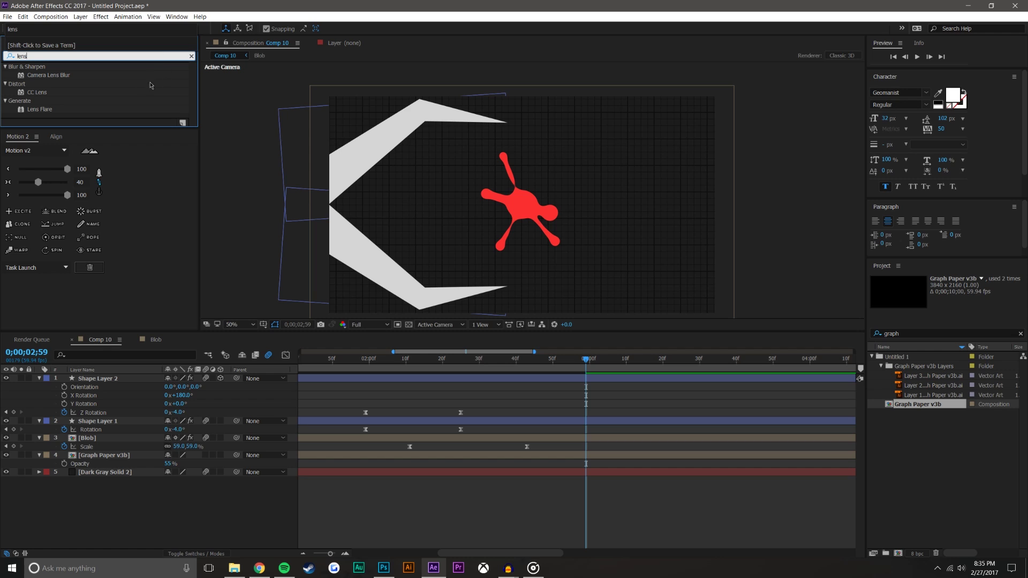
drag(51, 75, 127, 385)
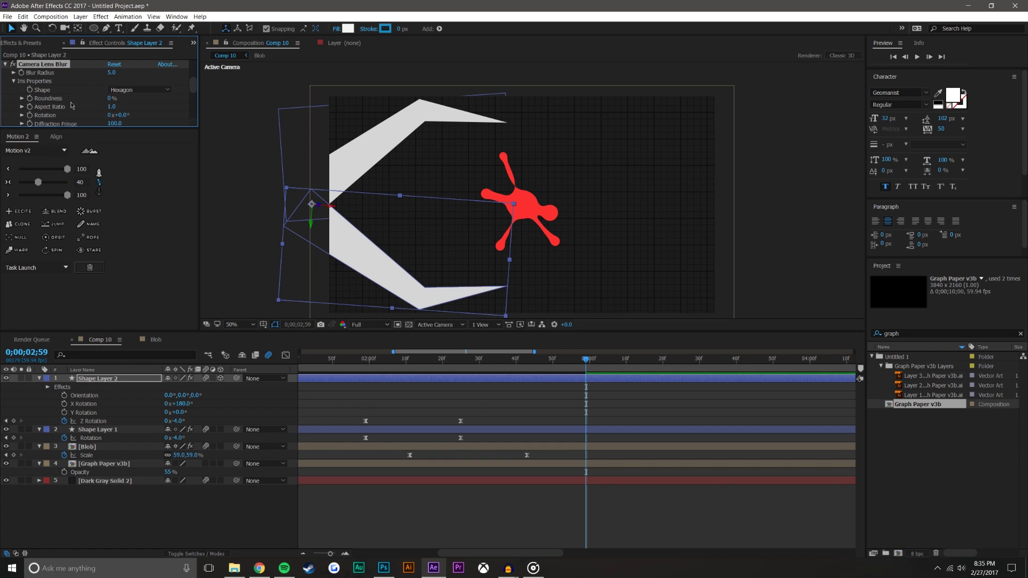
drag(66, 115, 95, 431)
click(133, 530)
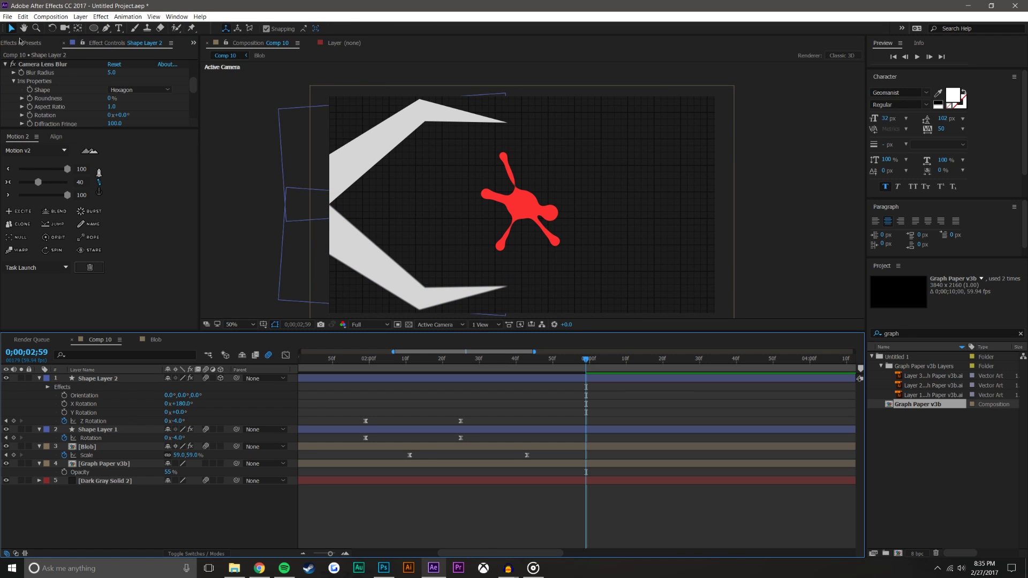
- Copy the Camera Lens Blur effect from Shape Layer 2 to Shape Layer 1 and enlarge the effect settings area
click(43, 64)
key(ctrl+c)
click(107, 429)
key(ctrl+v)
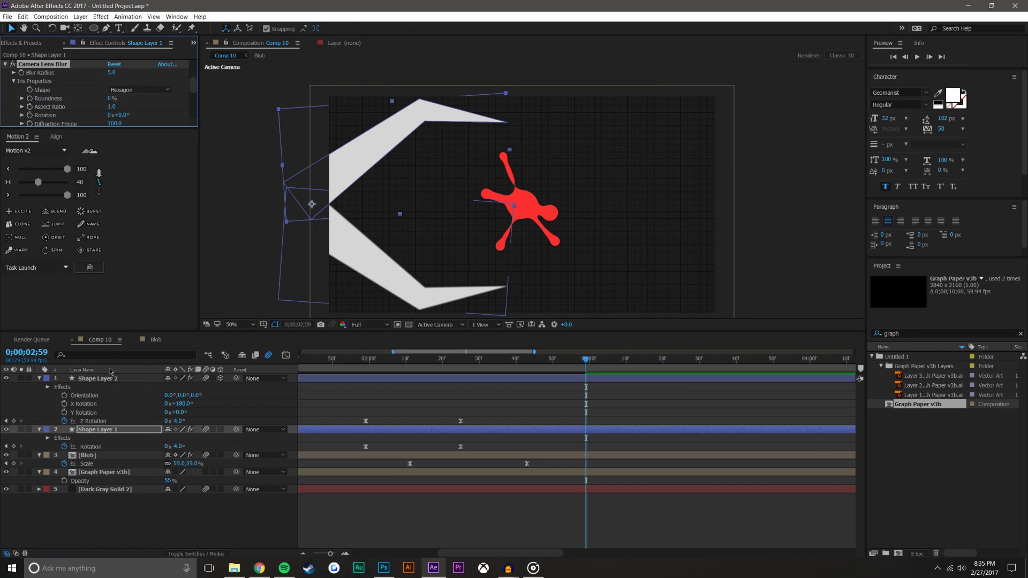
drag(112, 332, 114, 376)
drag(130, 129, 135, 177)
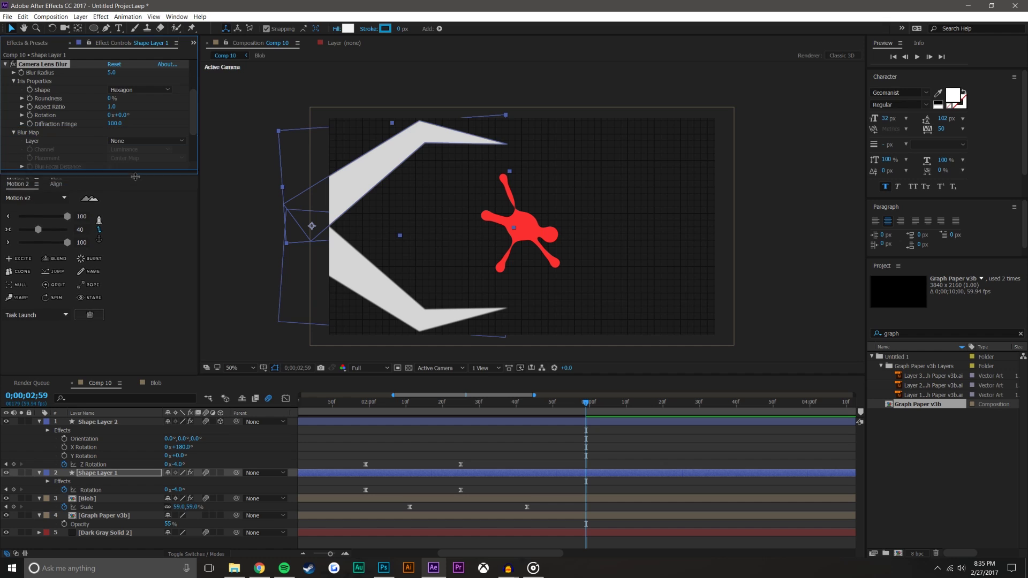
- Apply Camera Lens Blur to the Blob and Graph Paper v3b layers
click(23, 43)
drag(45, 76, 123, 499)
click(32, 46)
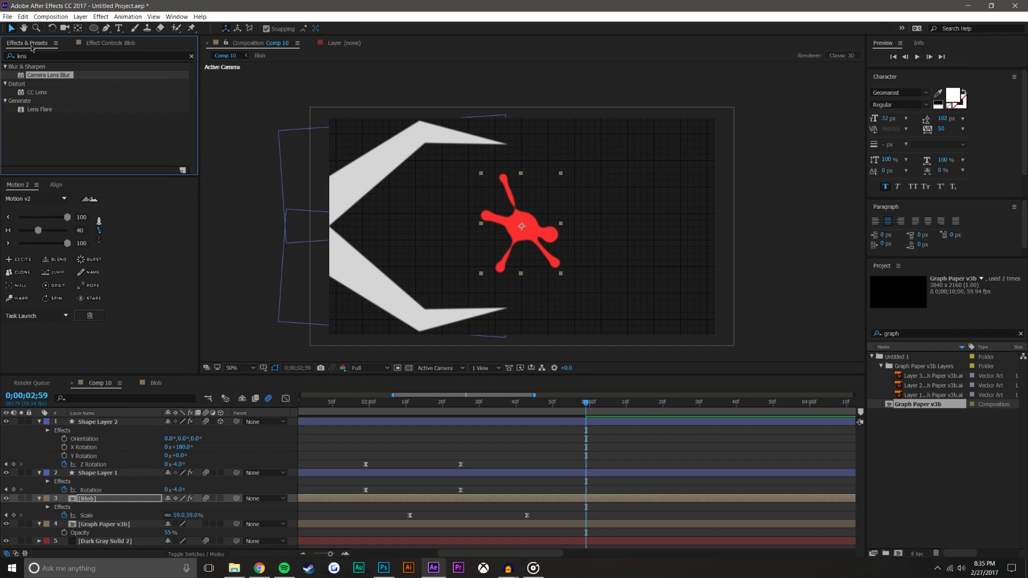
drag(34, 77, 108, 527)
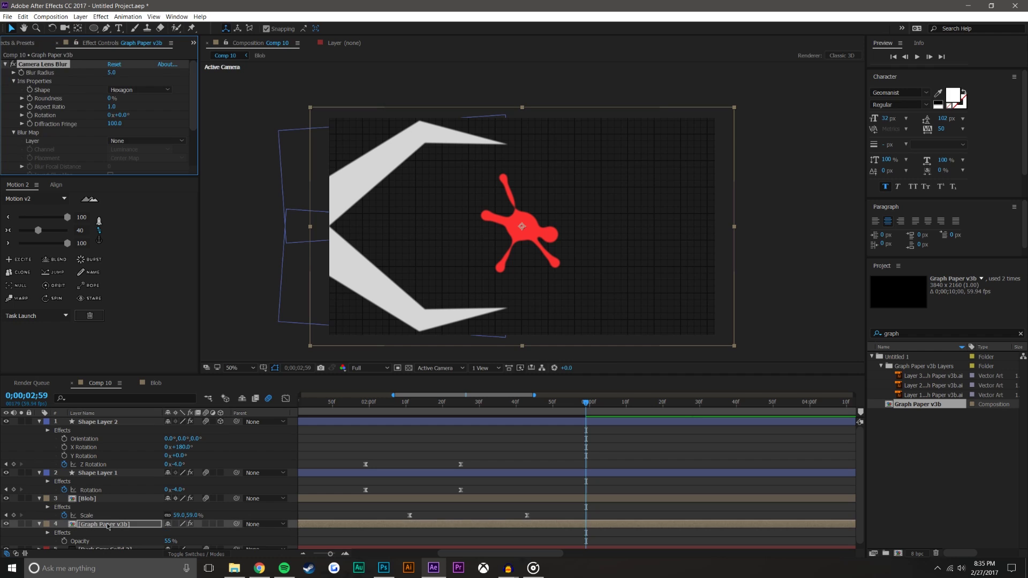
- Remove the Camera Lens Blur effect from the Blob layer, keeping its Roughen Edges effect
mouse_move(367, 403)
mouse_down()
mouse_move(553, 403)
mouse_move(369, 422)
mouse_up()
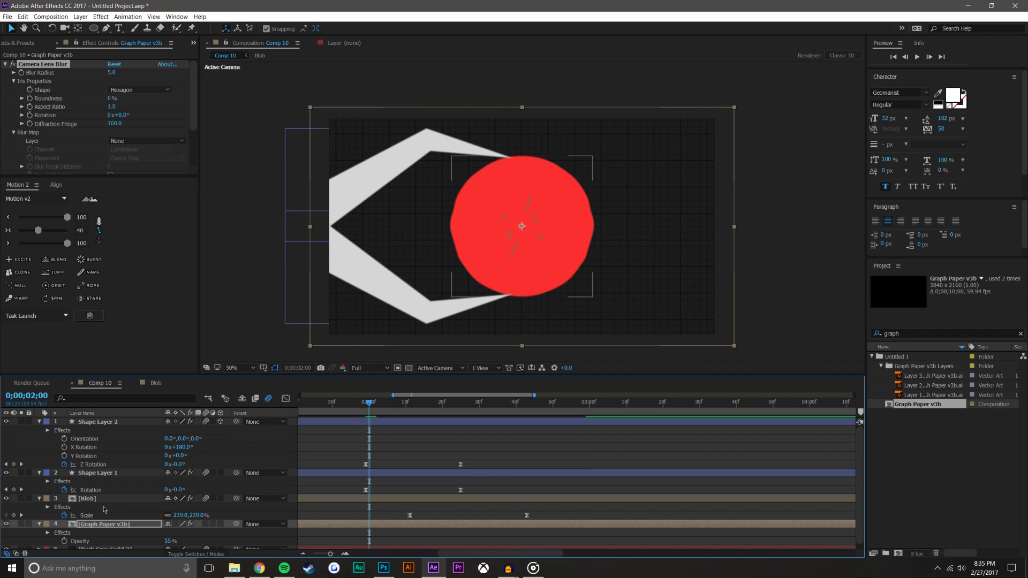
click(87, 498)
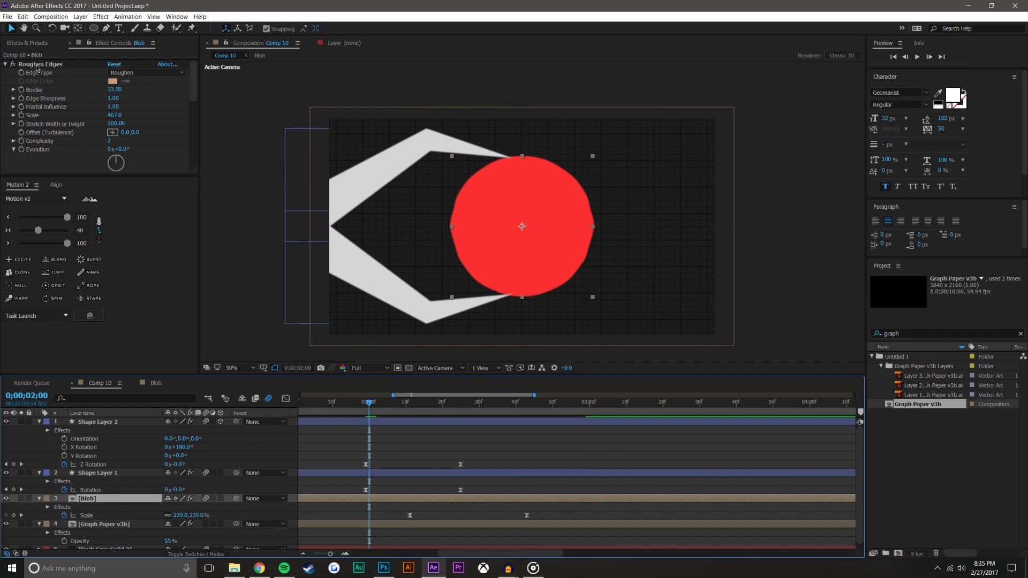
click(5, 64)
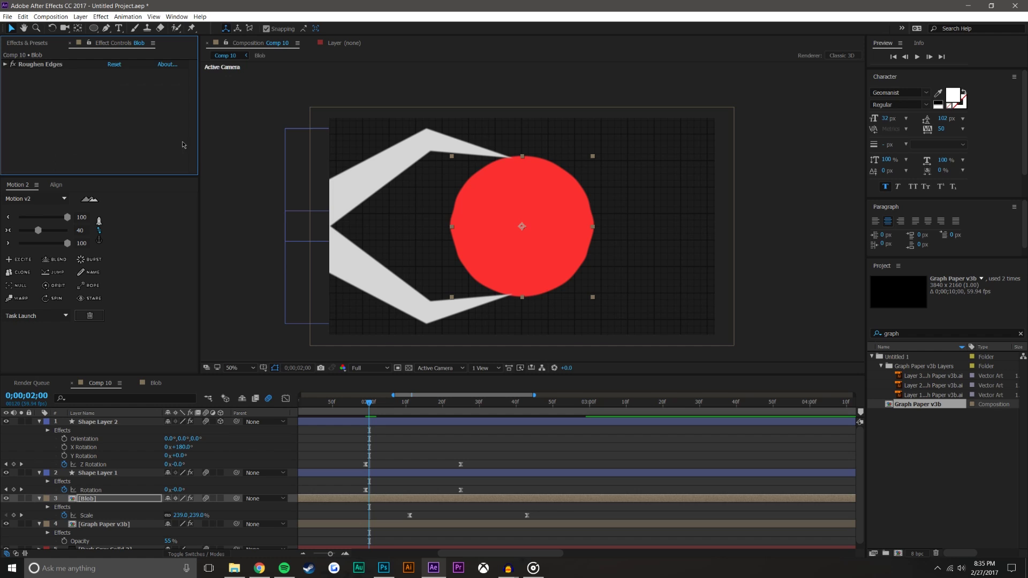
- Start animating the Camera Lens Blur's Blur Radius on the Graph Paper v3b layer with a keyframe of 20 at 0;00;02;11
drag(369, 403, 410, 414)
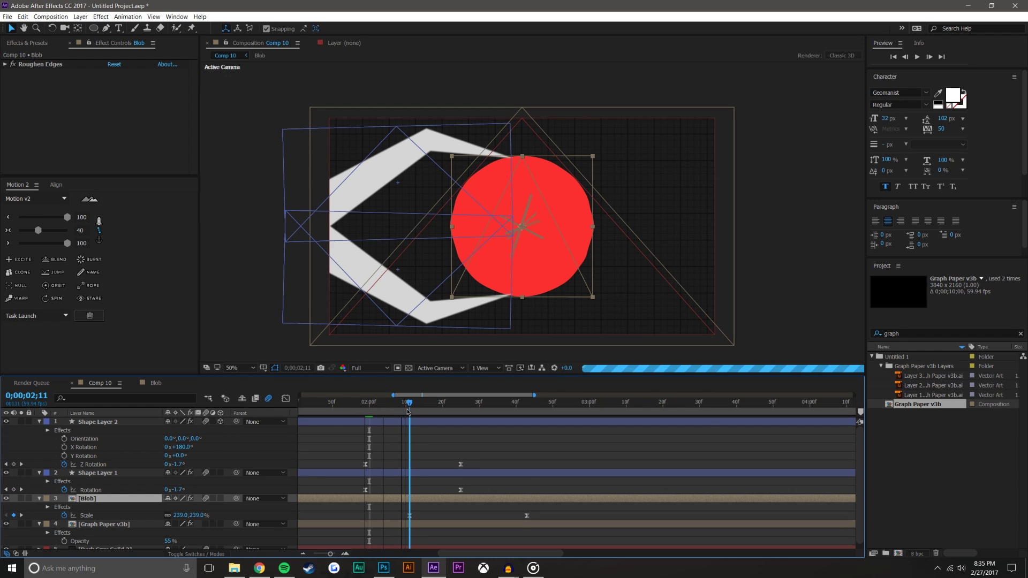
scroll(115, 530, down, 1)
click(114, 520)
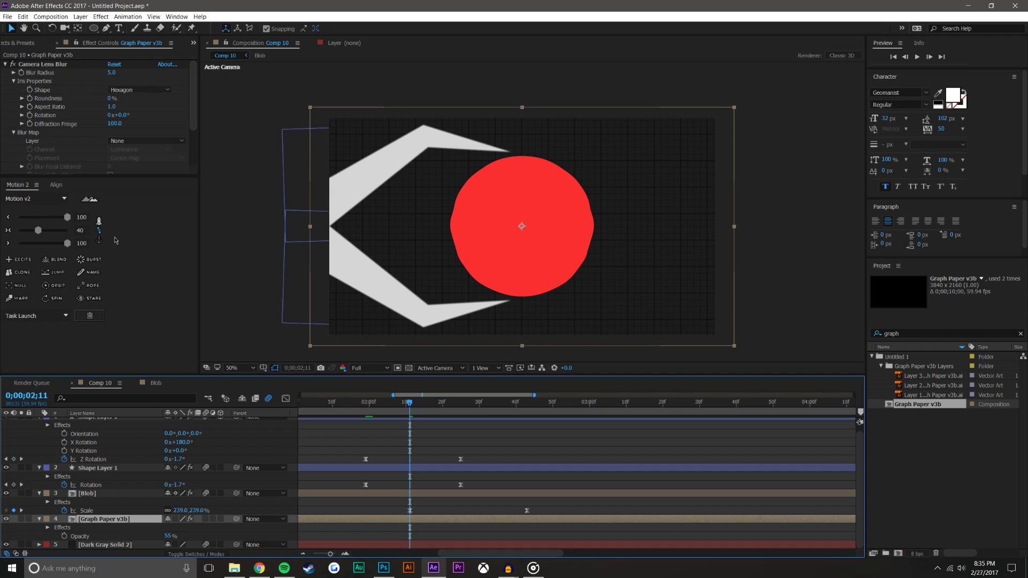
drag(112, 72, 252, 67)
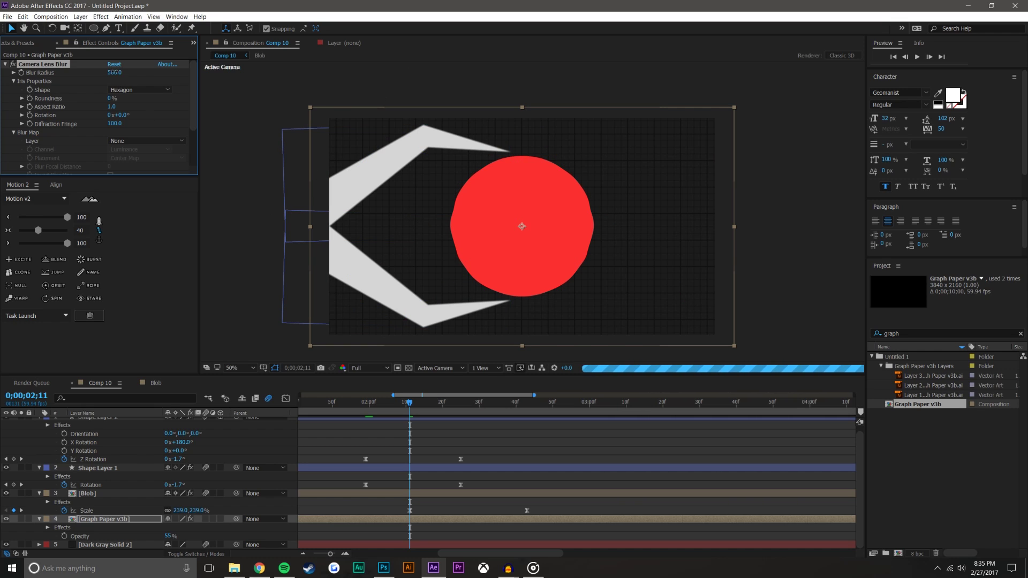
key(Return)
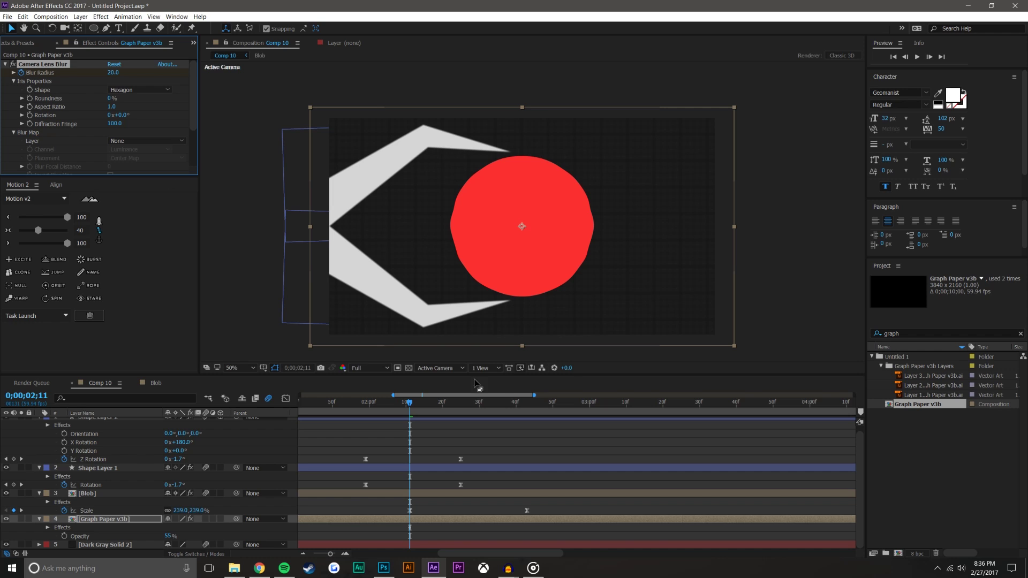
- Add a Blur Radius keyframe of 0 to the Graph Paper v3b layer at 0;00;02;43
drag(538, 410, 527, 409)
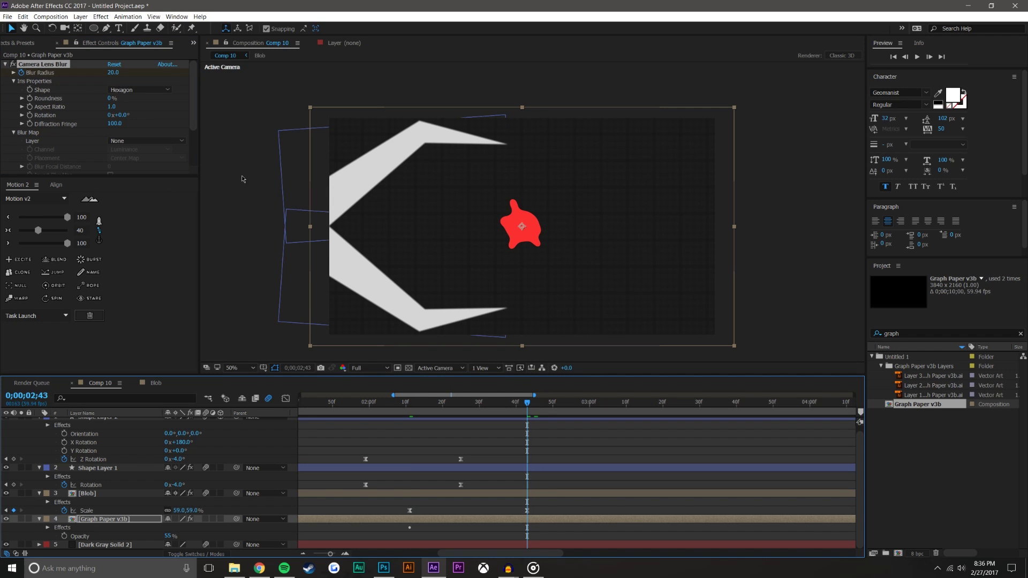
click(114, 75)
text(0)
key(Return)
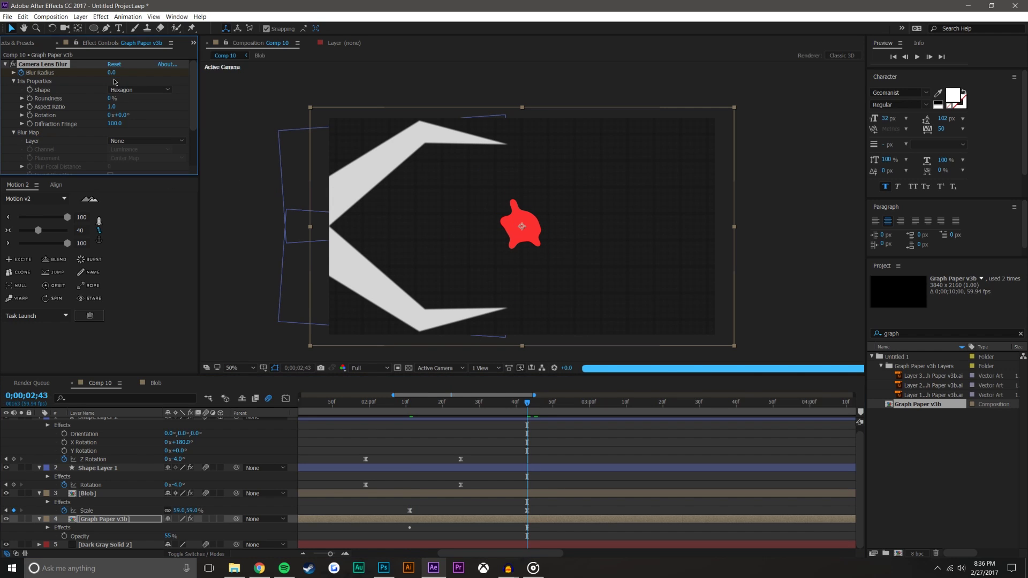
- Start animating Shape Layer 2's Camera Lens Blur with a Blur Radius keyframe of 0 at 0;00;02;11
click(409, 402)
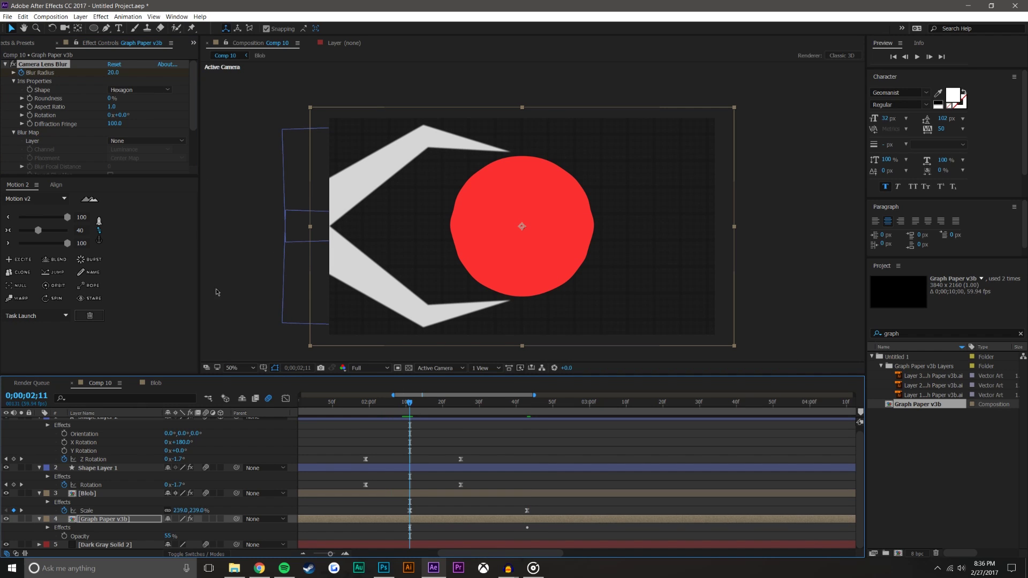
click(123, 417)
ctrl+click(107, 469)
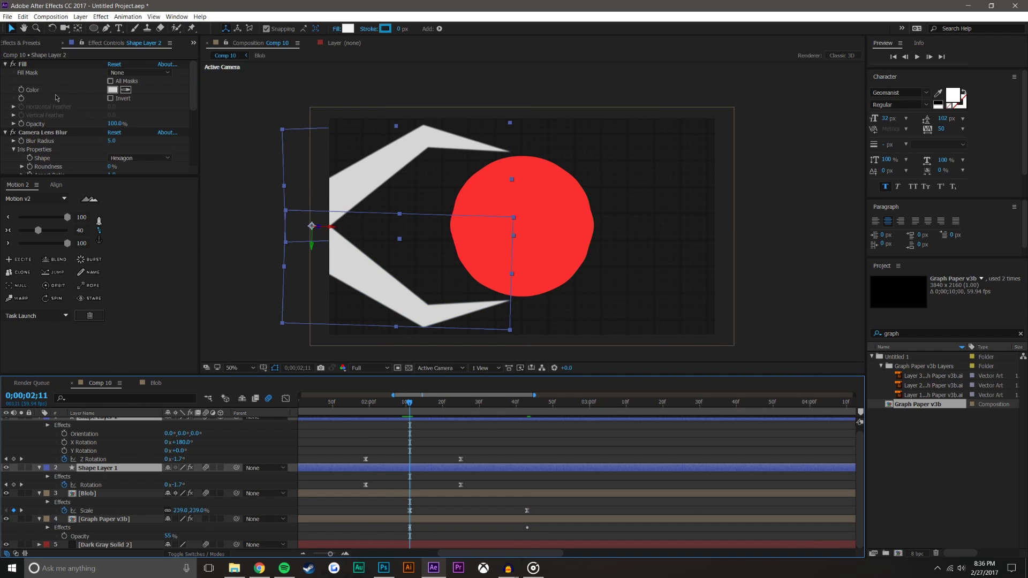
click(6, 65)
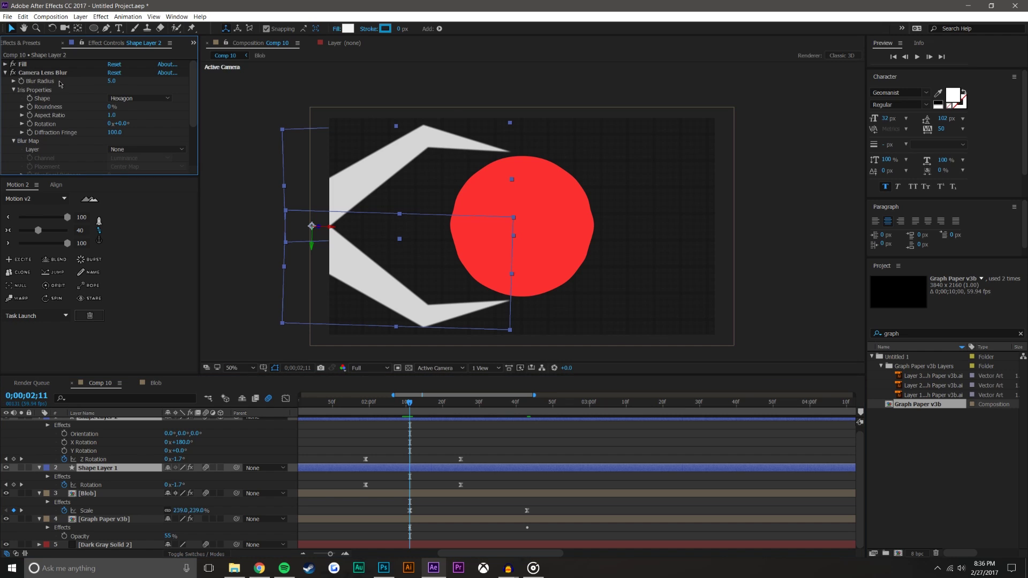
click(22, 83)
click(112, 81)
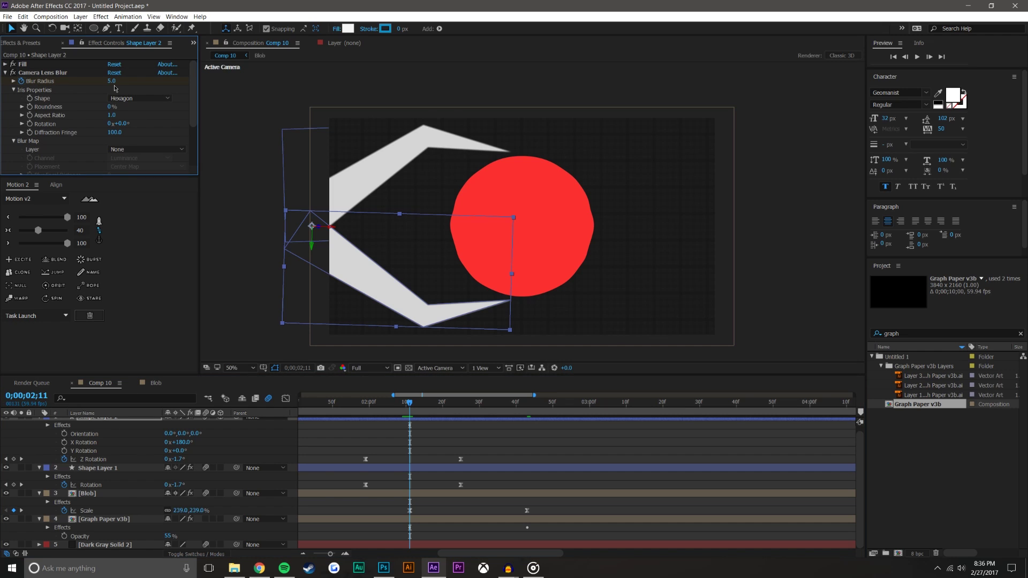
text(0)
key(Return)
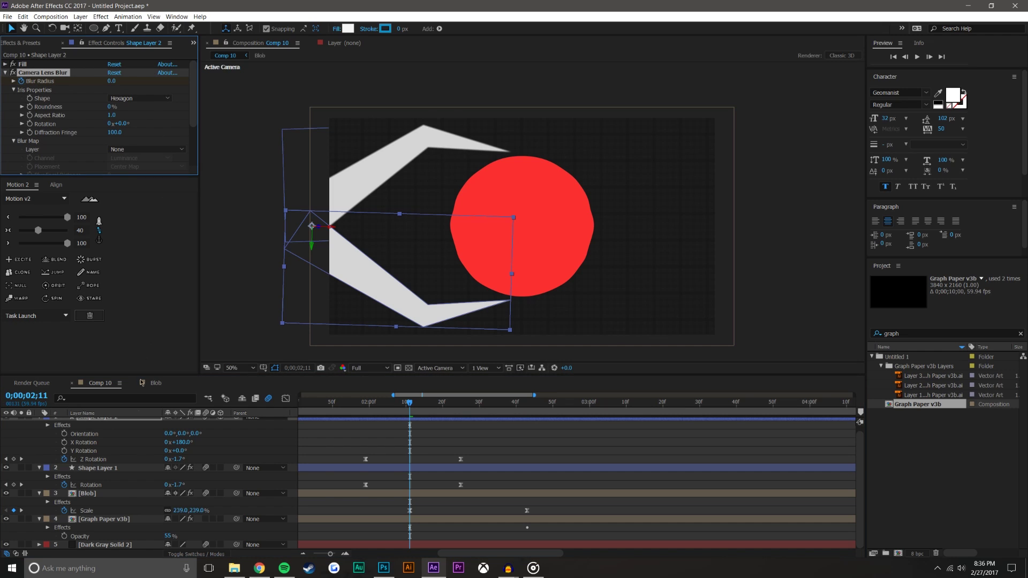
- Collapse the Blob and Graph Paper v3b layers, and keyframe Shape Layer 1's Blur Radius at 0 at 0;00;02;11
scroll(86, 438, up, 1)
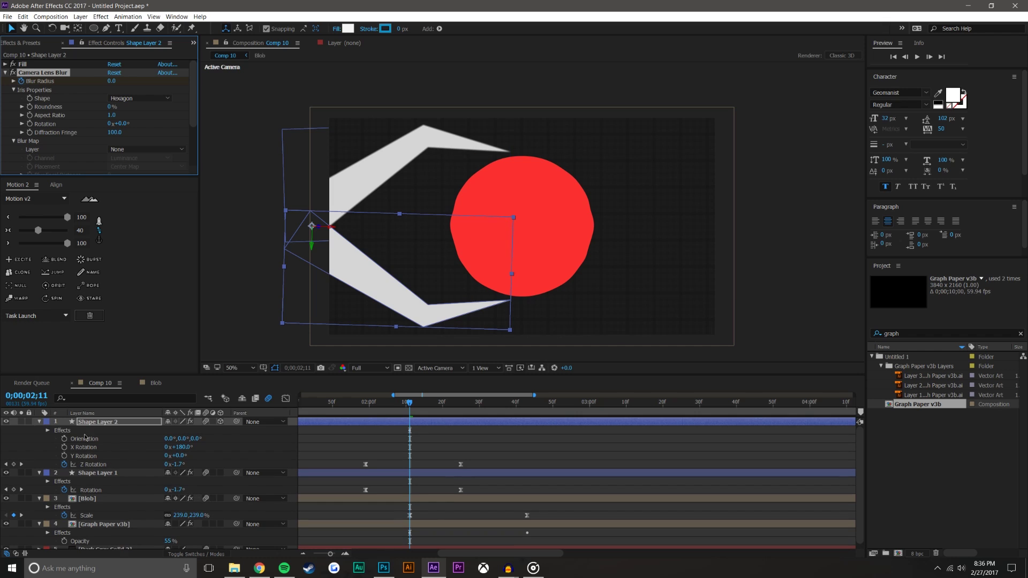
click(39, 498)
click(39, 507)
click(101, 474)
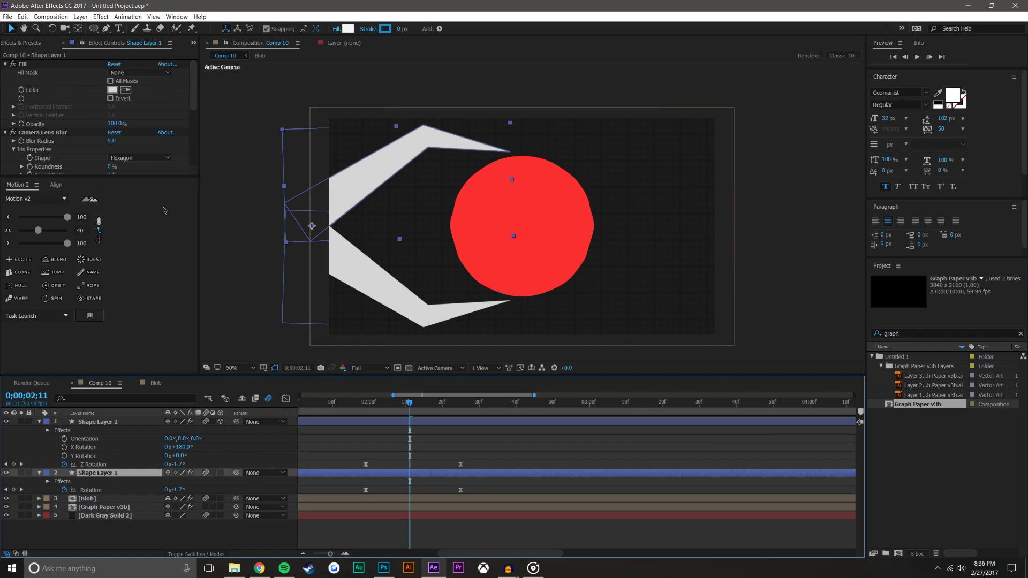
click(16, 76)
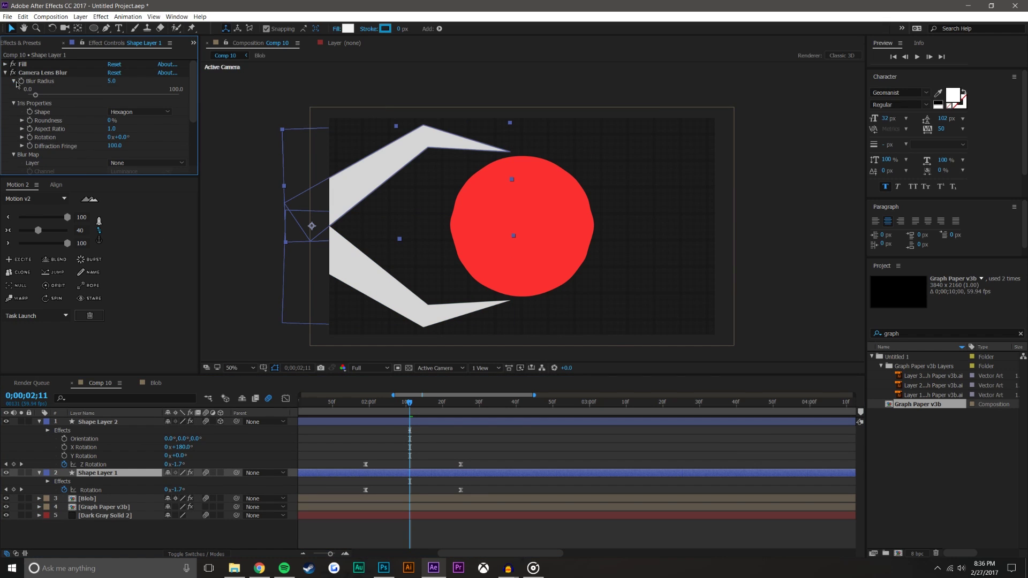
click(14, 81)
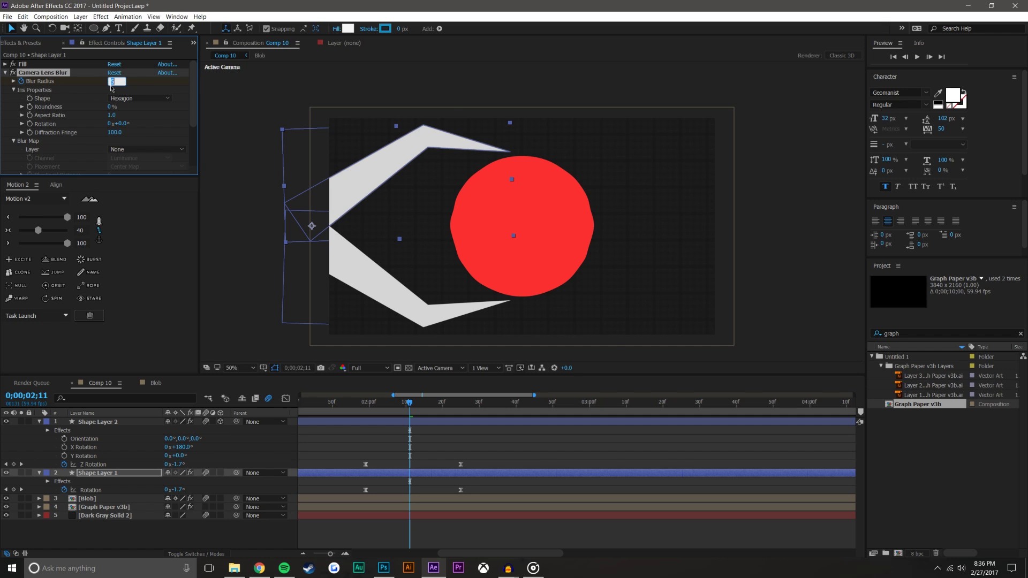
key(Return)
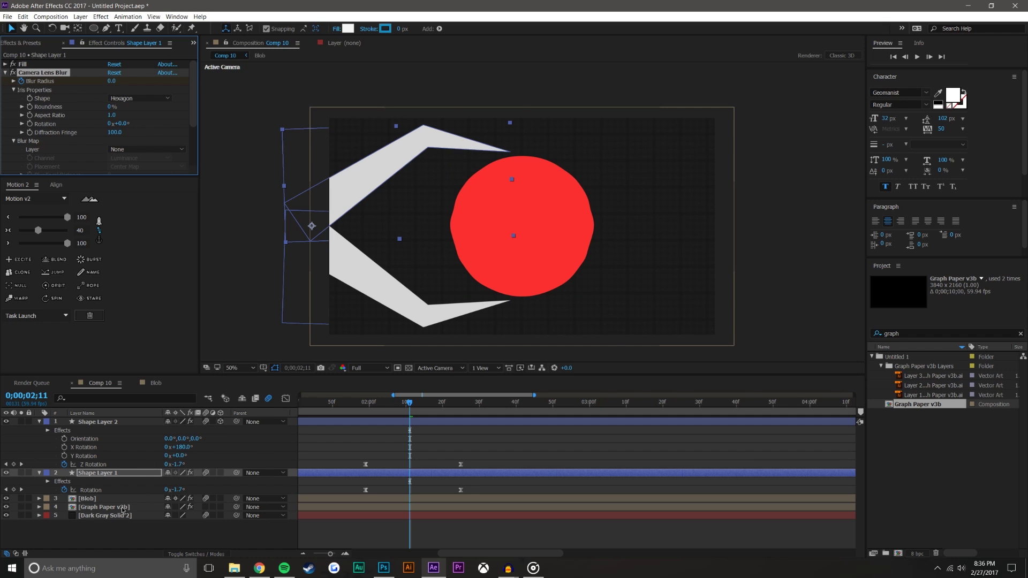
- Reveal the Graph Paper v3b layer's keyframed properties and move the current time to its second blur keyframe at 0;00;02;43
click(103, 508)
key(u)
click(564, 402)
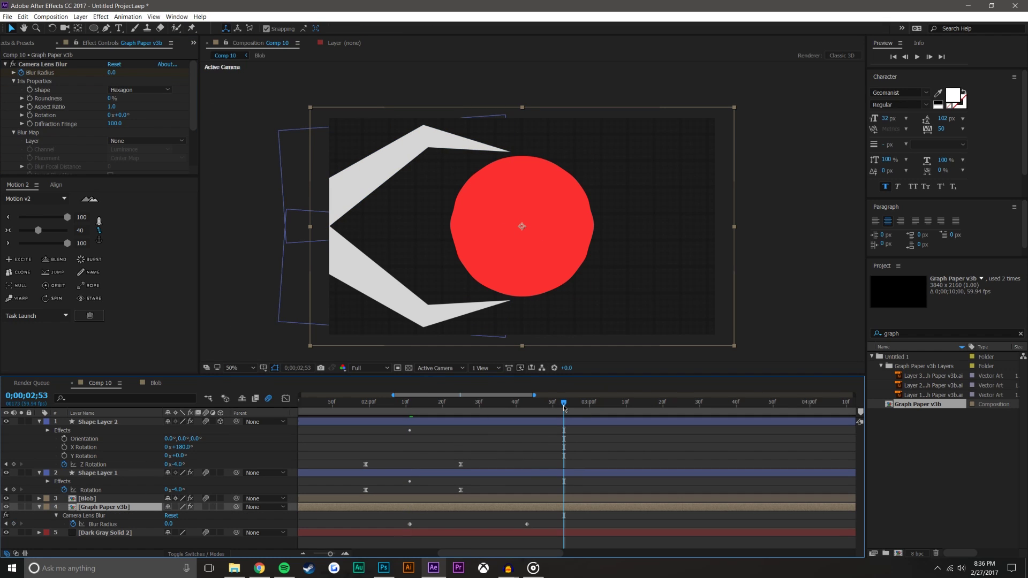
key(j)
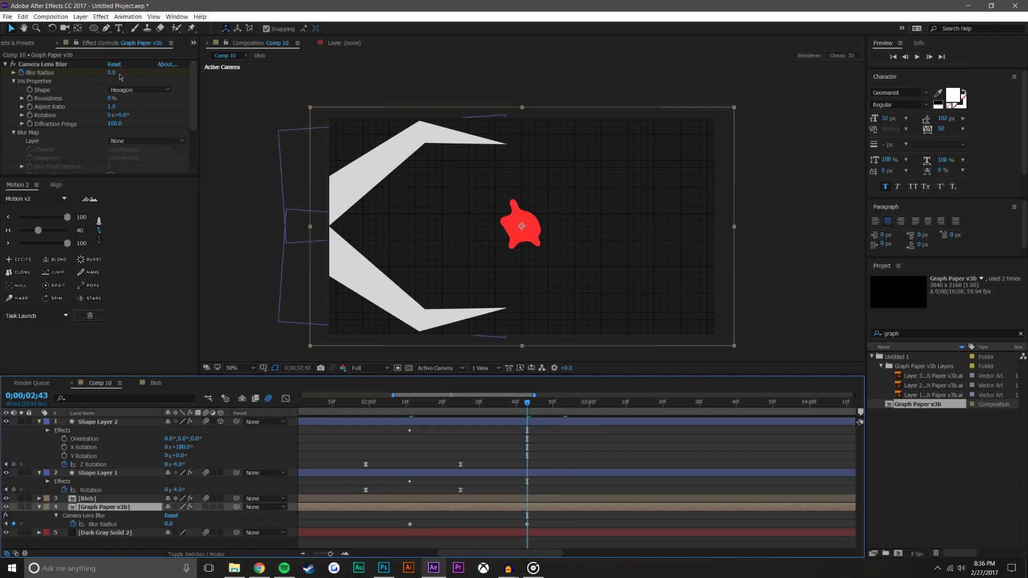
drag(127, 72, 227, 79)
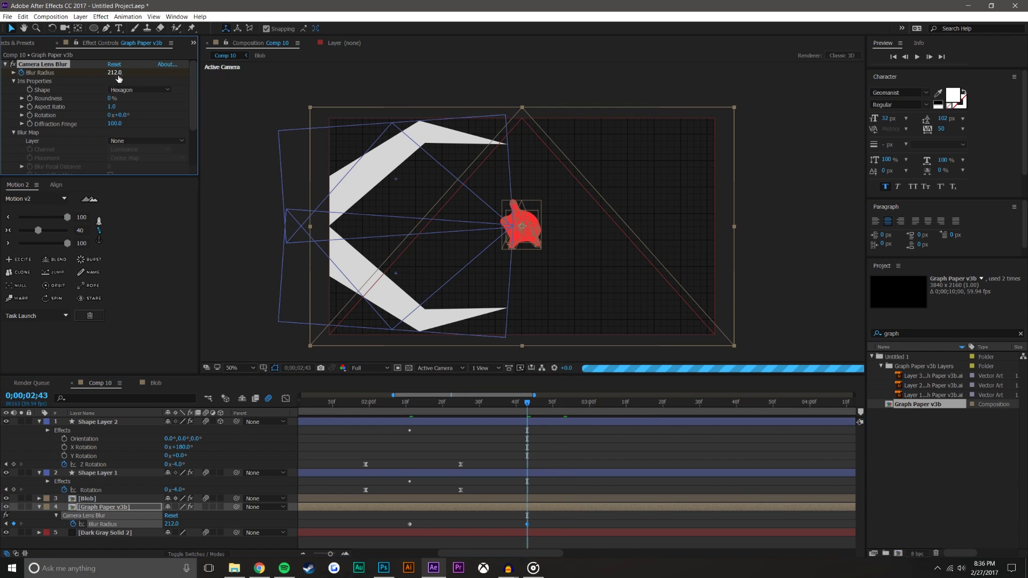
text(50)
key(Return)
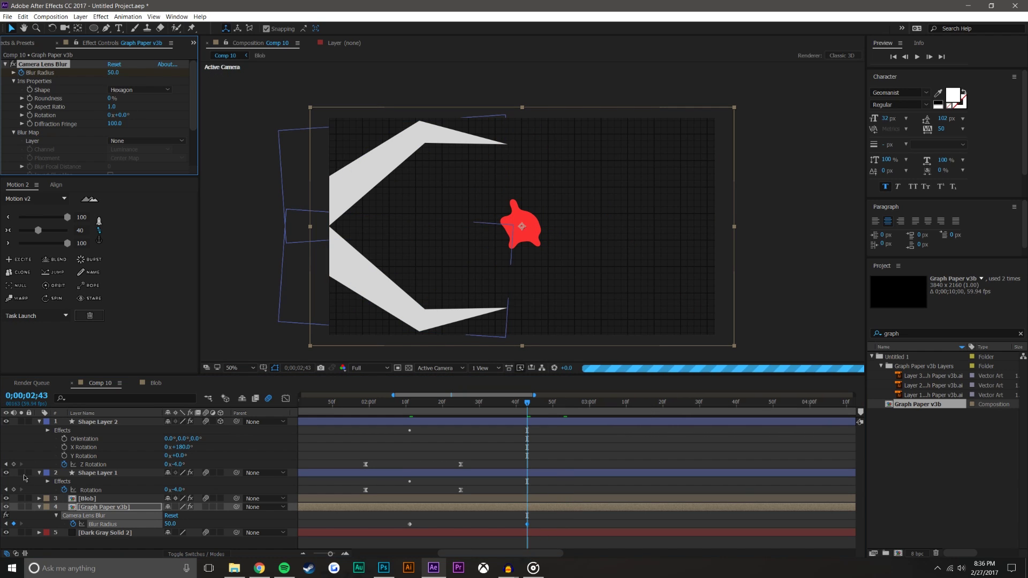
key(ctrl+z)
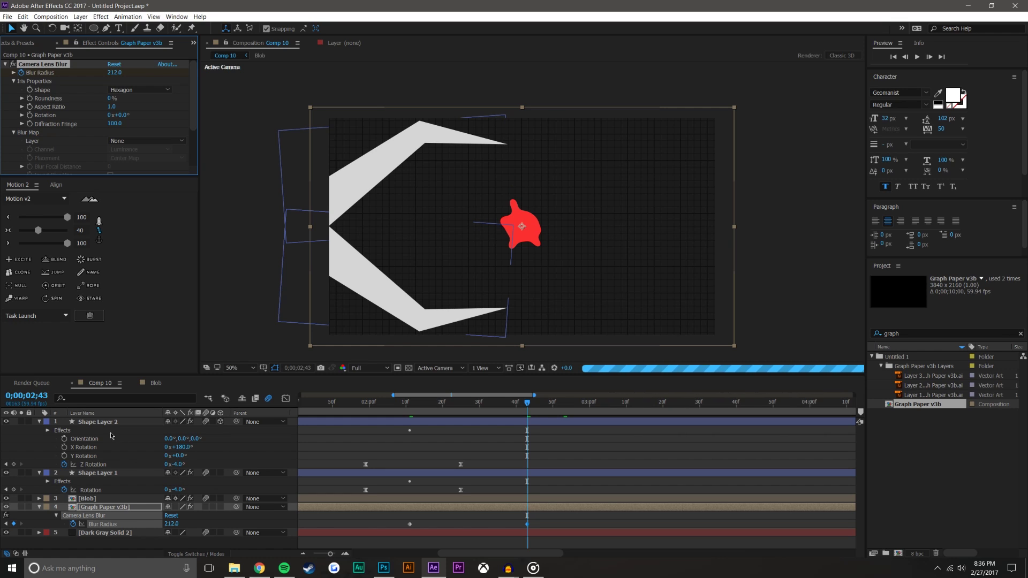
key(ctrl+z)
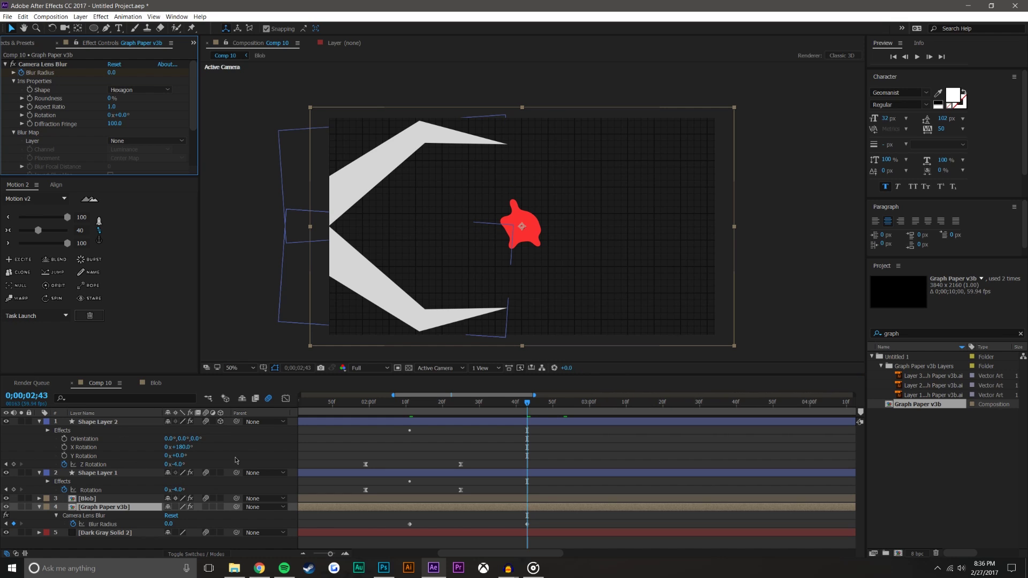
- Add a Blur Radius keyframe of 50 to Shape Layer 2's Camera Lens Blur at 0;00;02;43
click(108, 423)
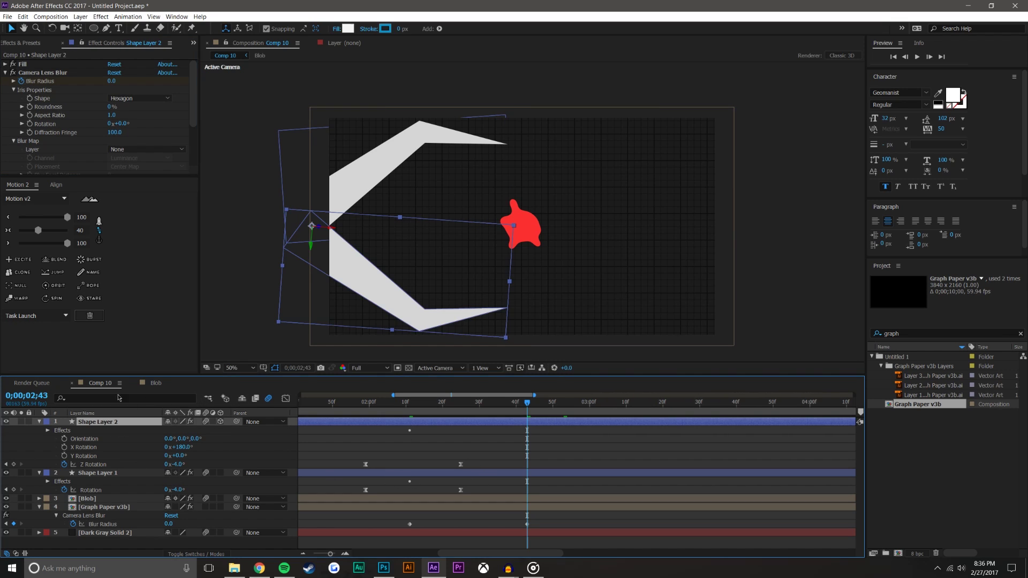
click(113, 80)
text(5)
key(Return)
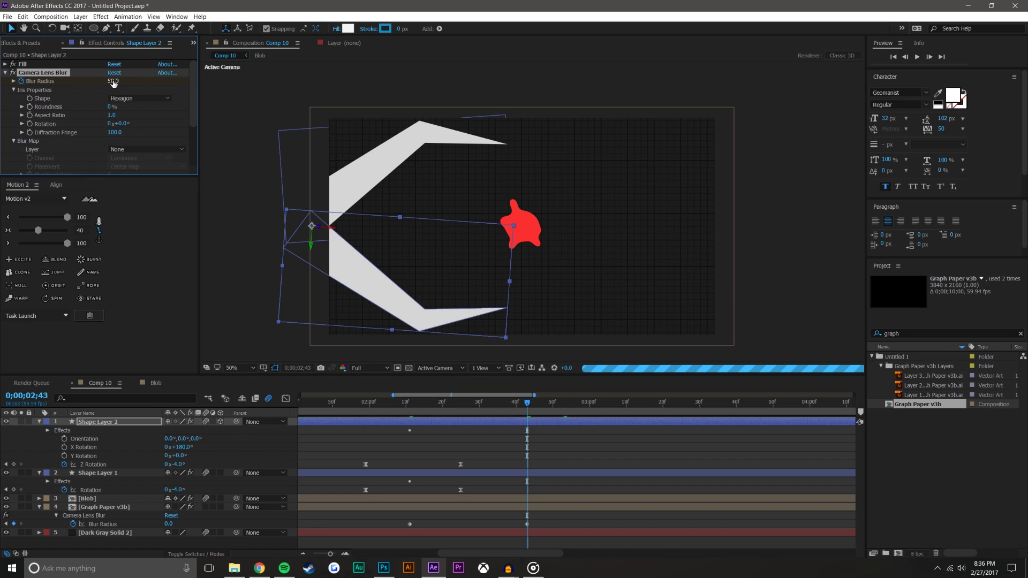
- Add a Blur Radius keyframe of 50 to Shape Layer 1's Camera Lens Blur at 0;00;02;43
click(115, 473)
click(109, 82)
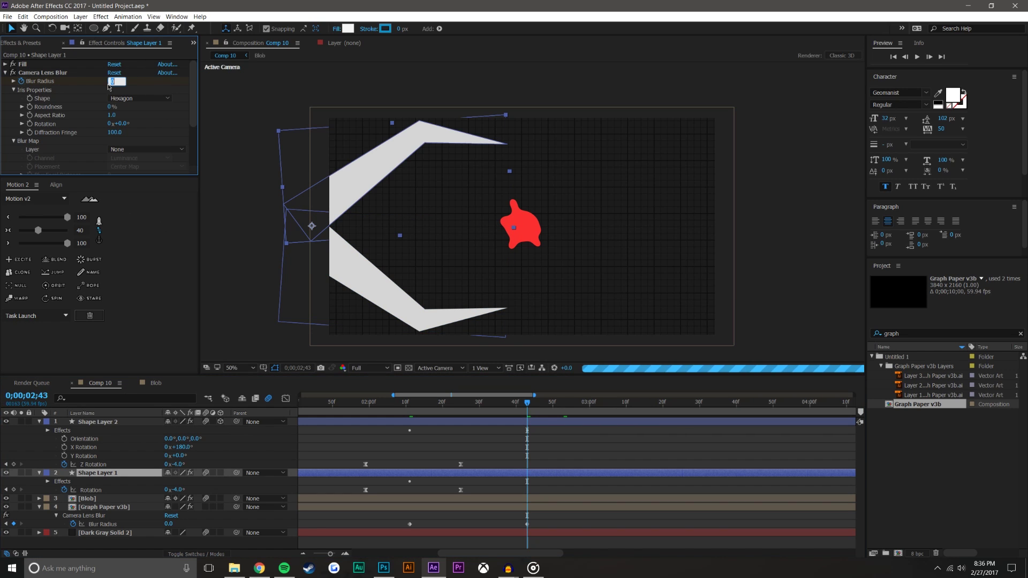
text(50)
key(Return)
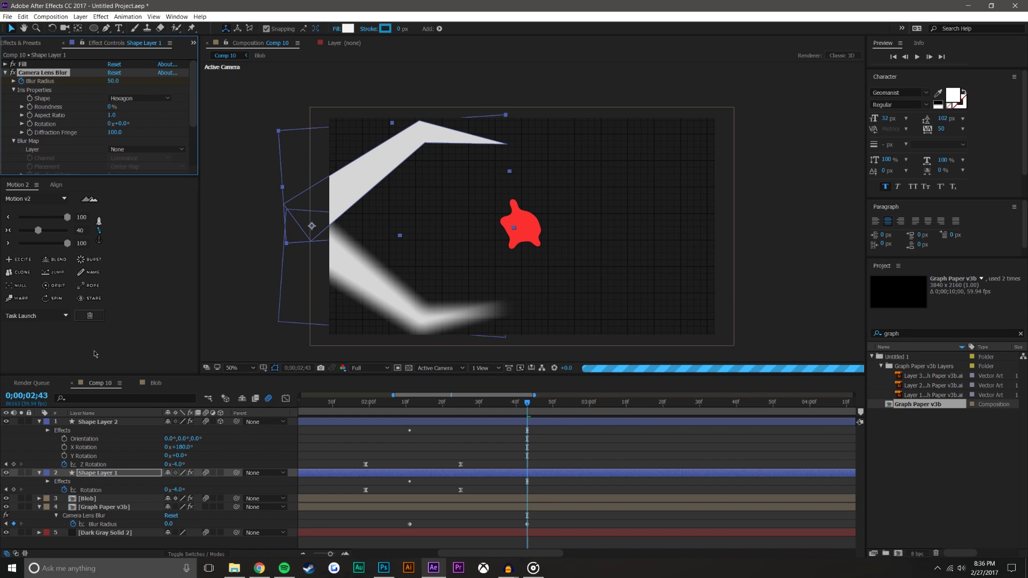
- Try a Blur Radius of 50 on the Graph Paper v3b layer's keyframe at 0;00;02;11
click(107, 533)
click(425, 403)
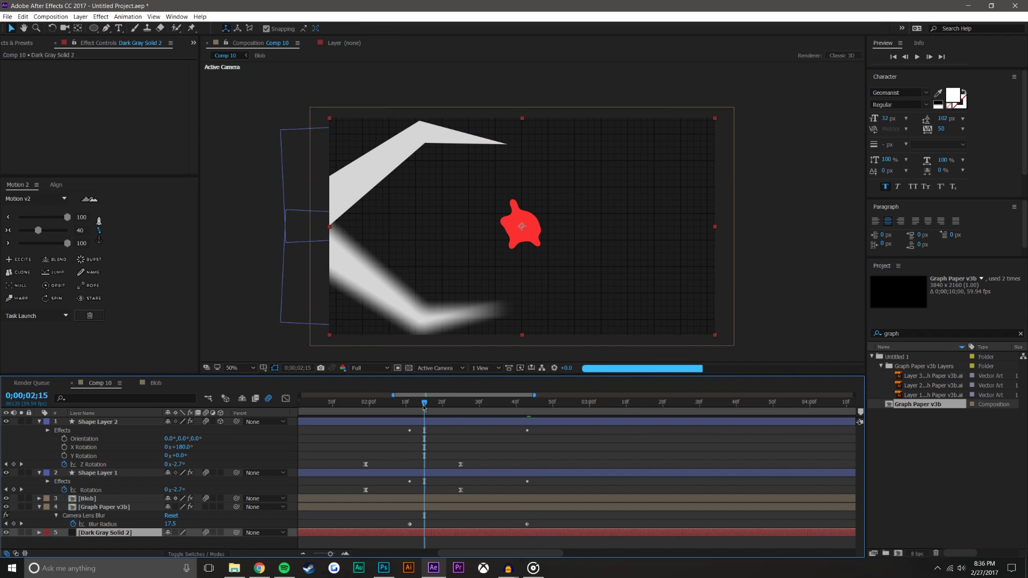
key(j)
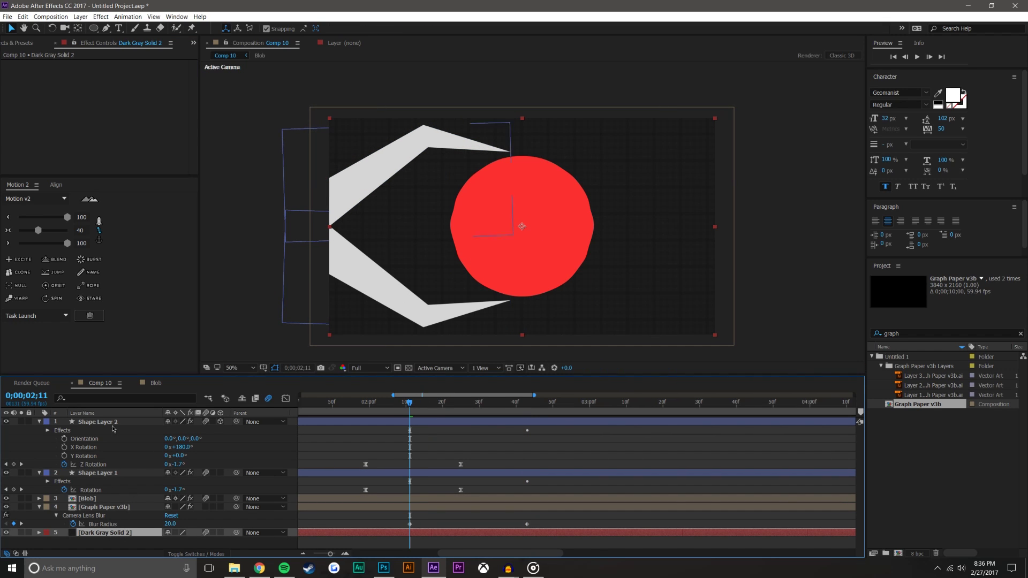
click(130, 509)
click(109, 74)
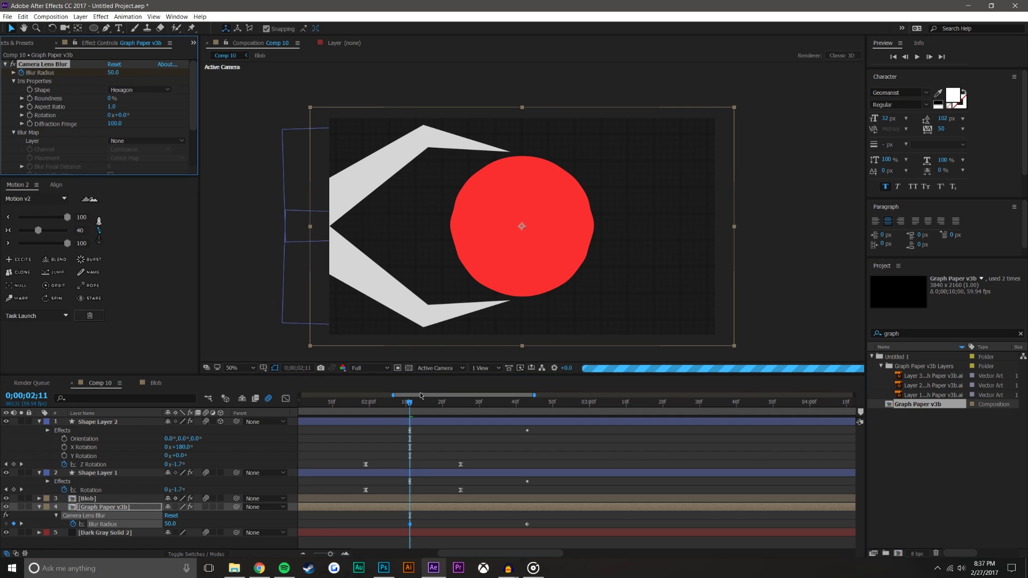
click(775, 287)
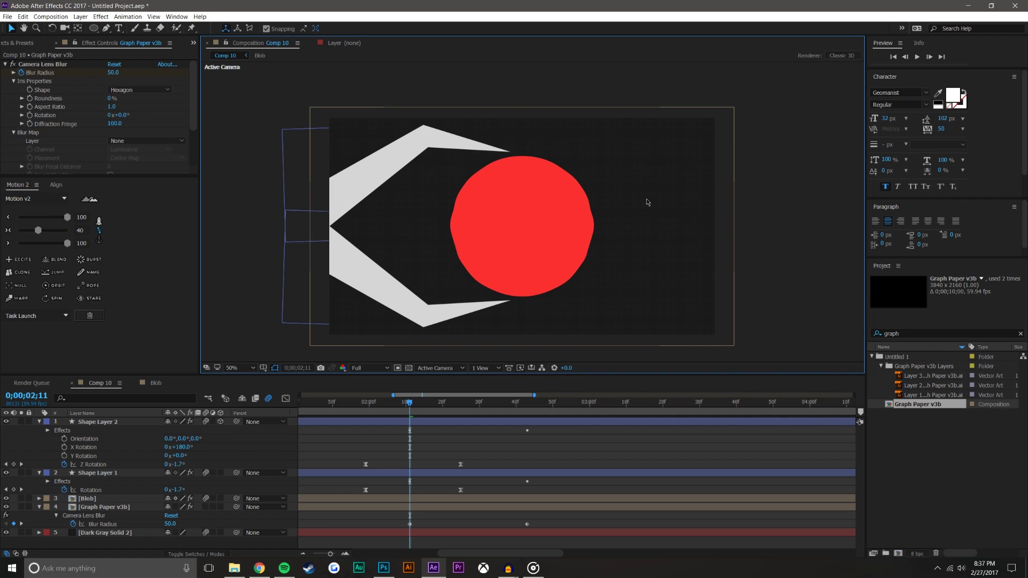
- Preview the animation, and set the Graph Paper v3b layer's Blur Radius keyframe at 0;00;02;11 to 20
click(918, 57)
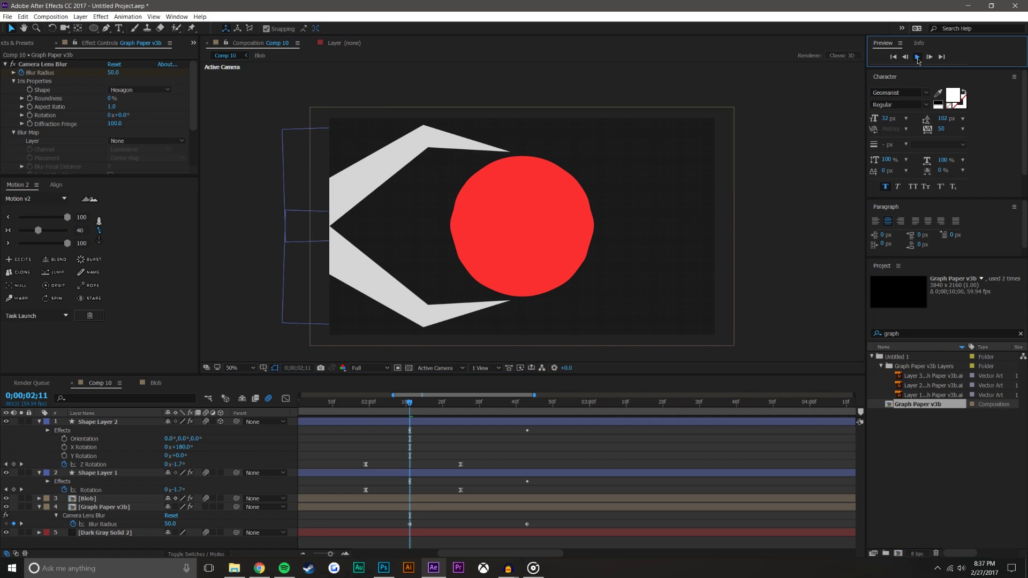
mouse_move(411, 406)
mouse_down()
mouse_move(528, 416)
mouse_move(398, 428)
mouse_move(431, 406)
mouse_up()
key(space)
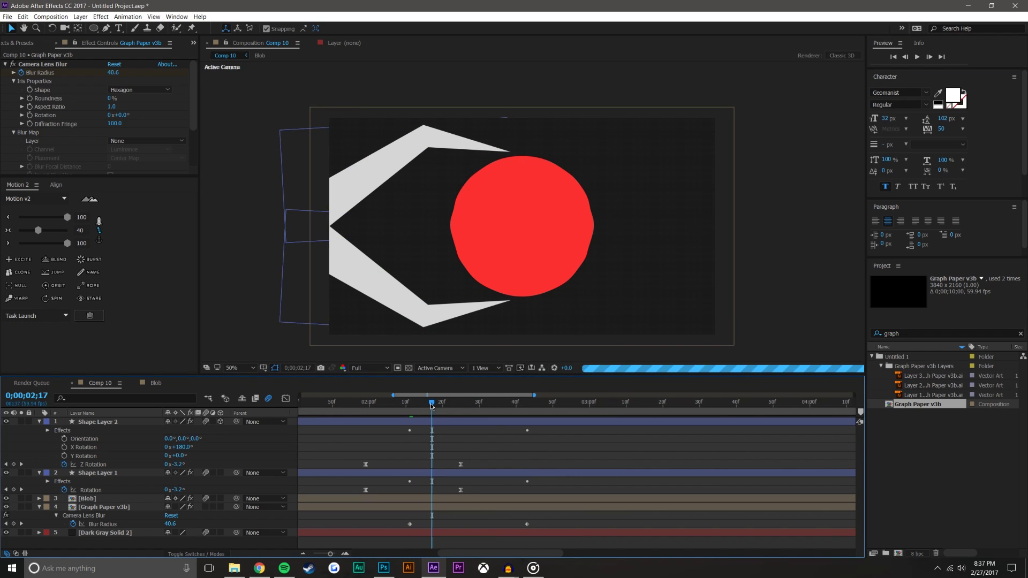
click(171, 524)
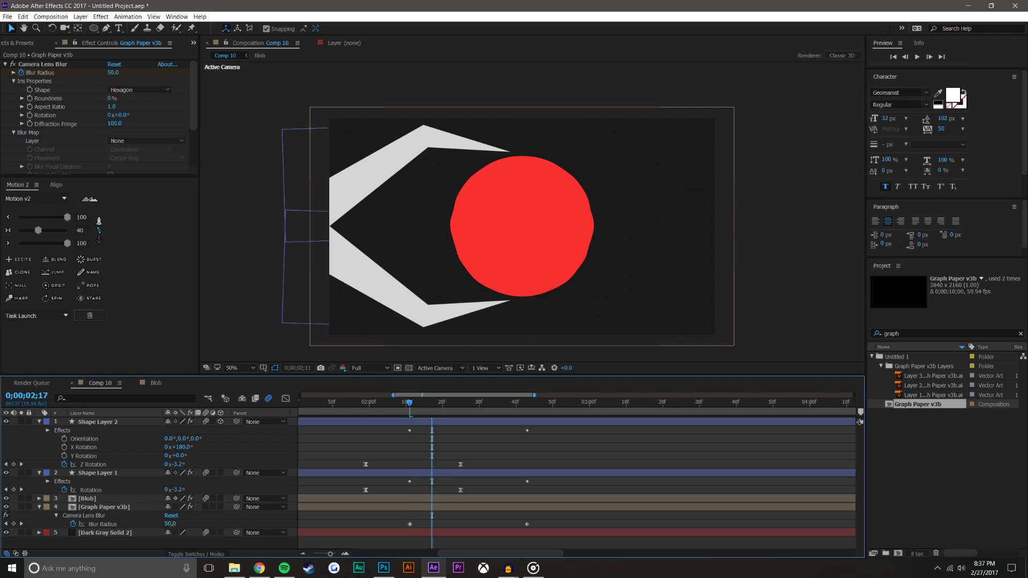
text(20)
key(Return)
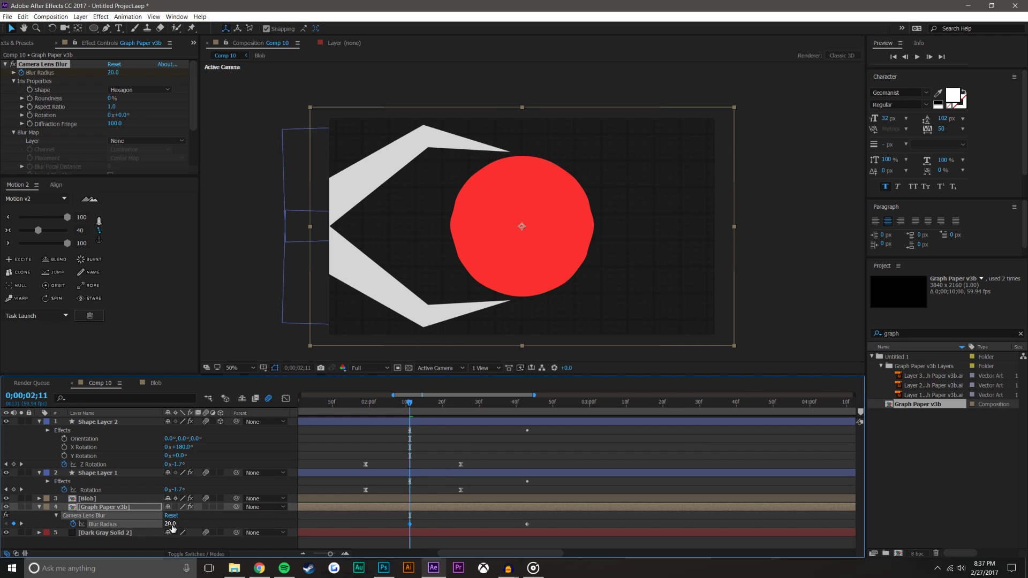
- Set the composition preview resolution to Half, and preview the animation from 0;00;01;11
click(369, 368)
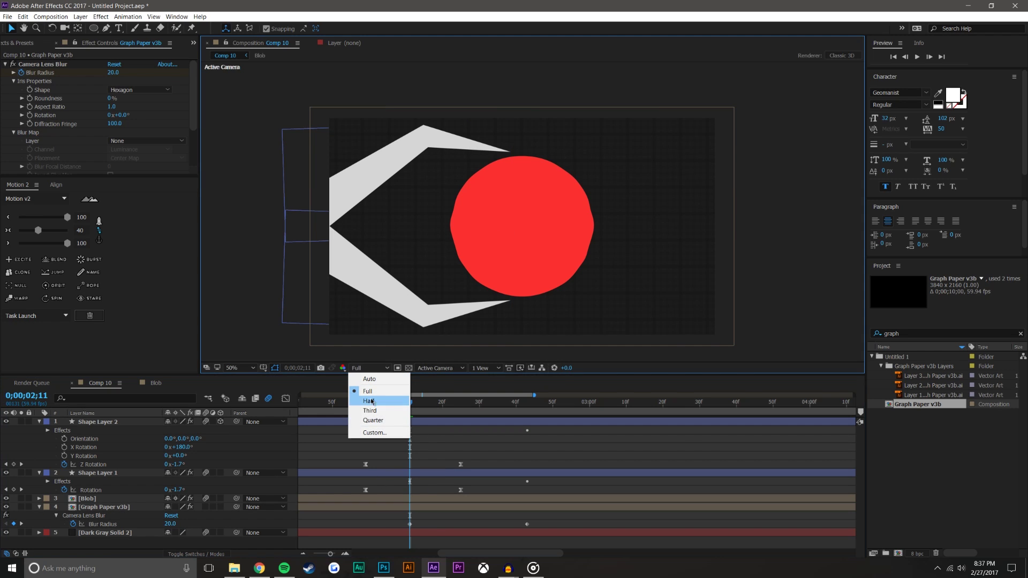
click(380, 403)
click(487, 449)
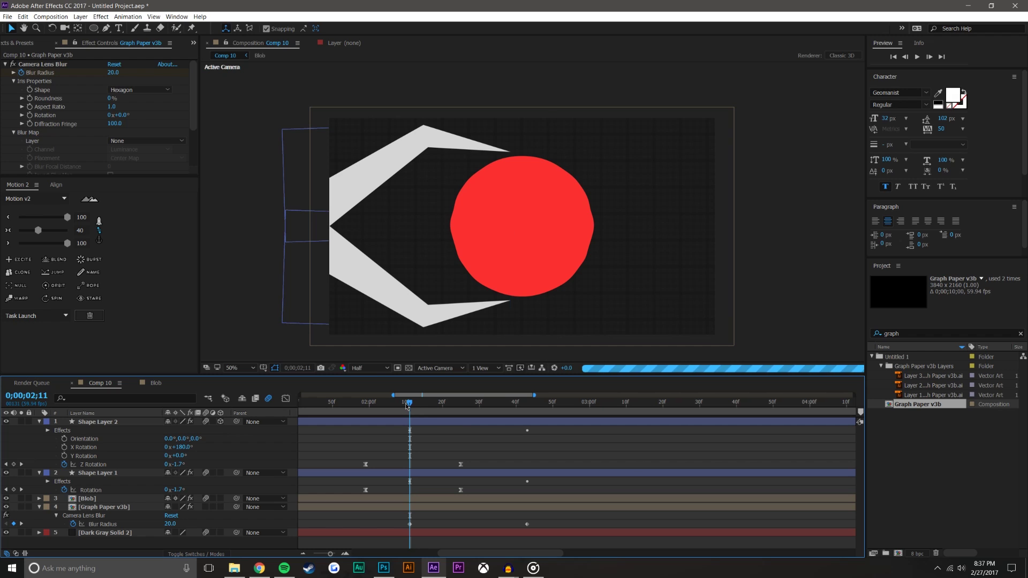
drag(410, 404, 343, 405)
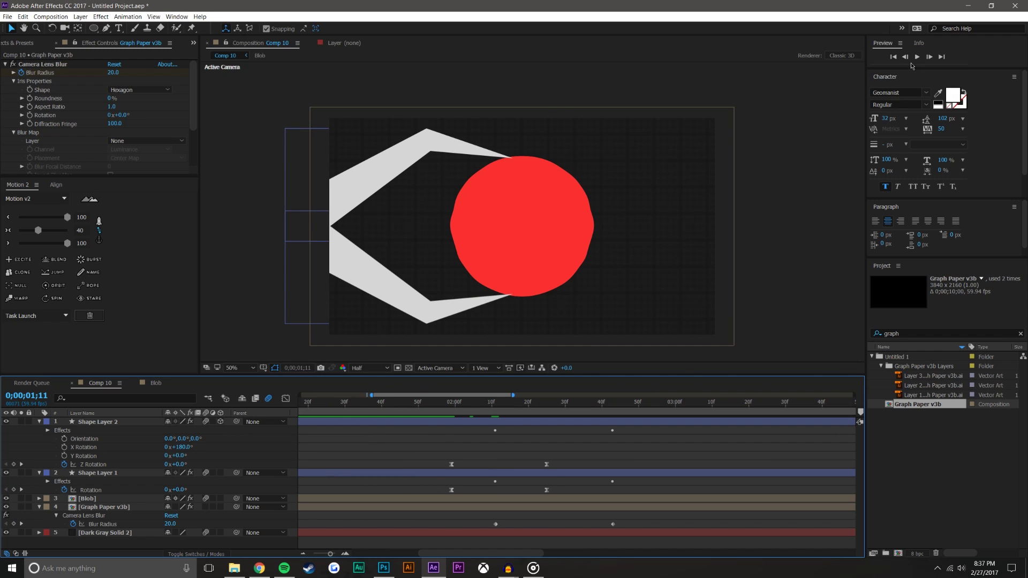
click(918, 57)
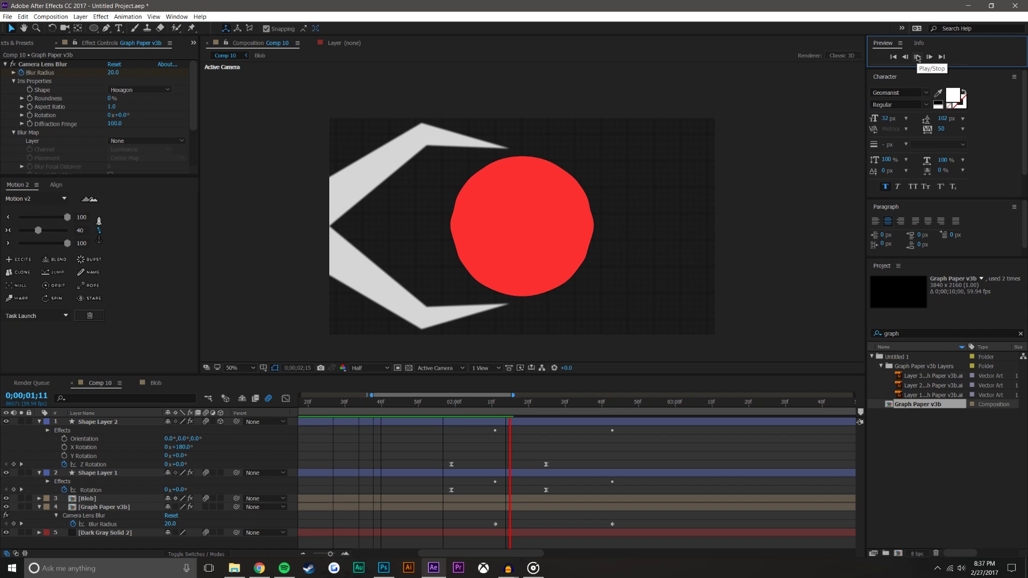
click(918, 58)
- Ease the Blur Radius keyframes of Shape Layer 2, Shape Layer 1 and Graph Paper v3b in and out with Motion v2 at 100
drag(482, 430, 524, 536)
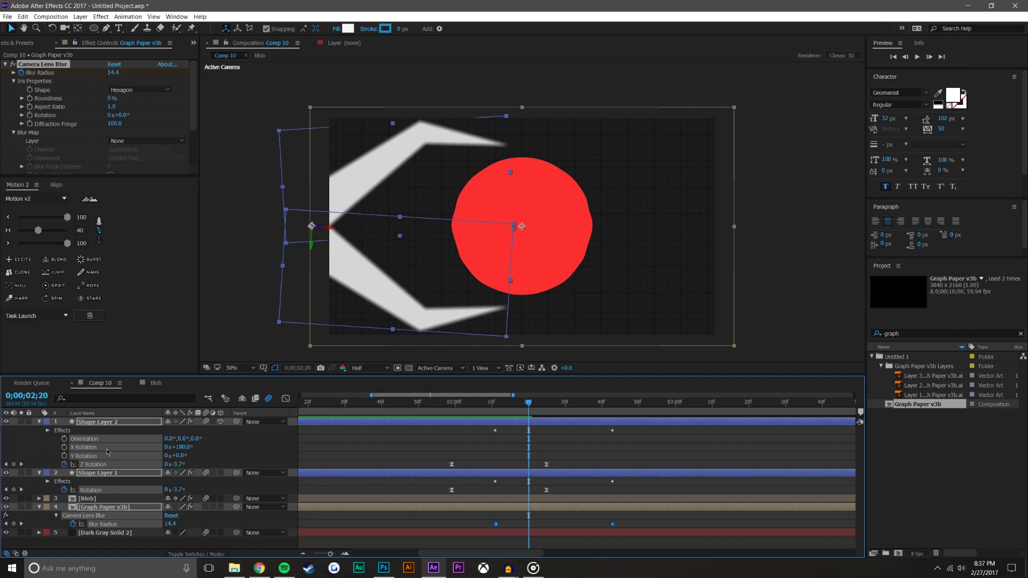
key(ctrl+v)
drag(474, 434, 646, 532)
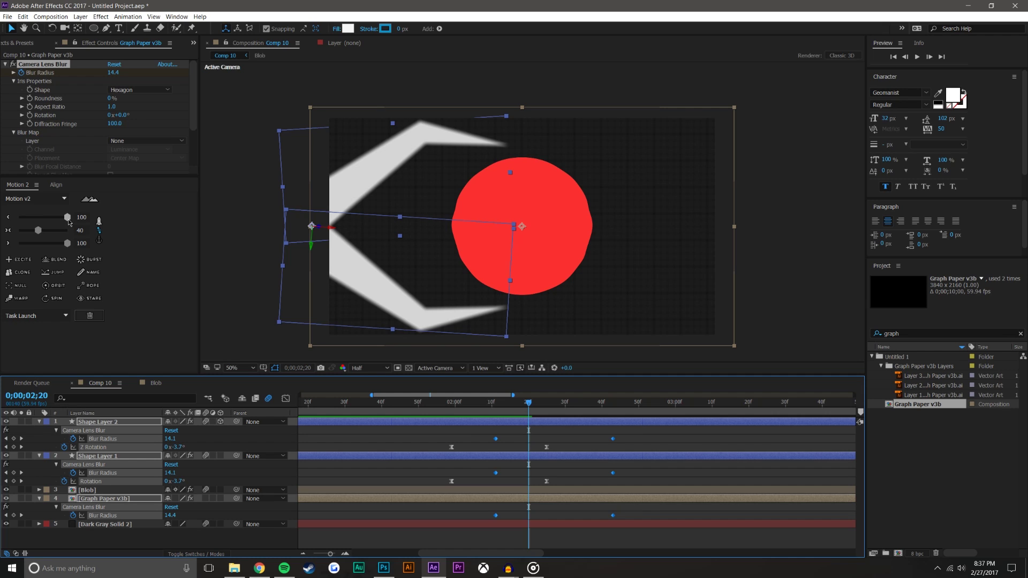
click(68, 220)
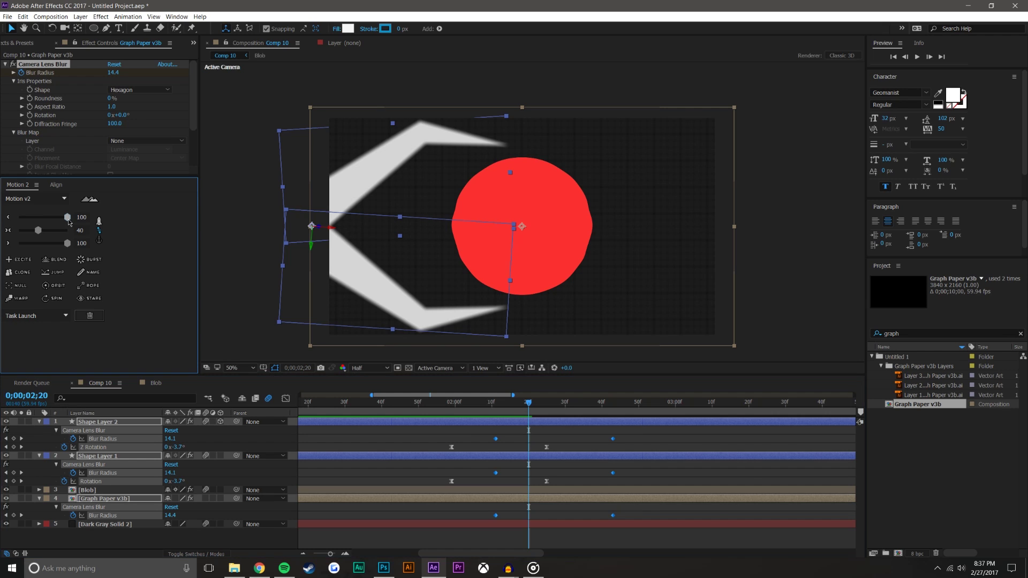
- Preview the eased blur from 0;00;02;09 and the whole composition from the start, and place the current time at 0;00;01;18
click(488, 402)
click(917, 57)
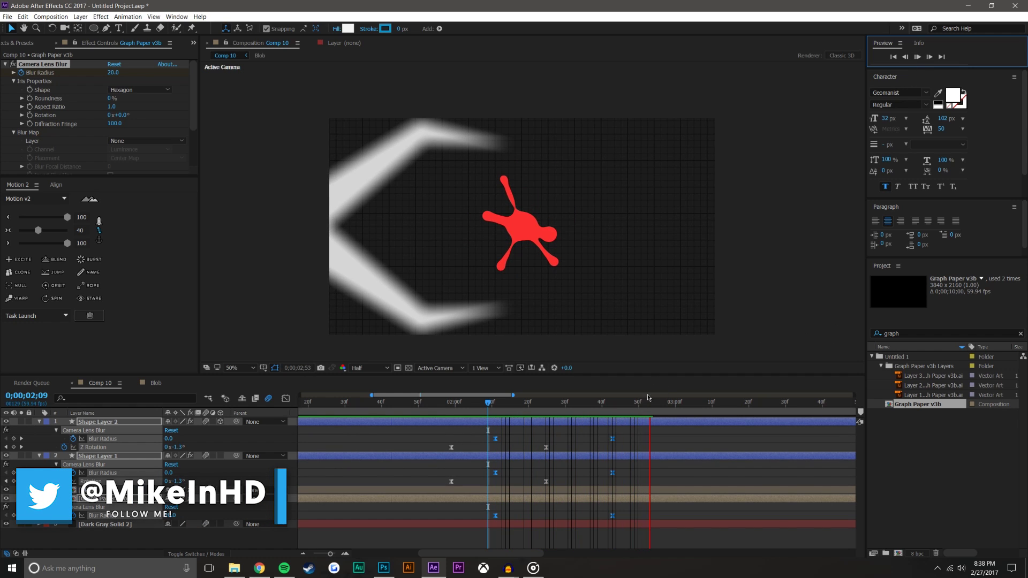
click(918, 57)
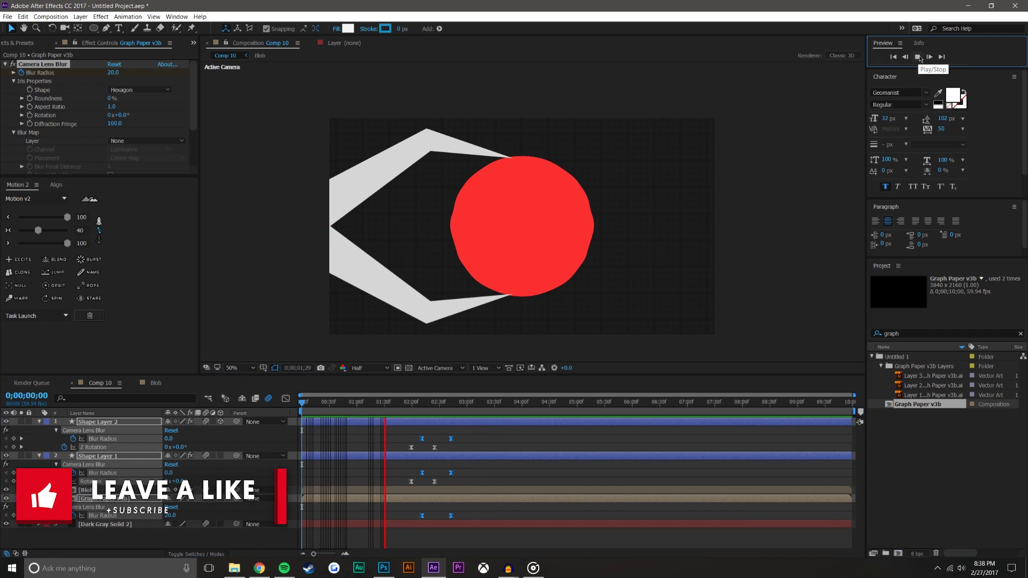
click(443, 397)
drag(445, 395, 374, 394)
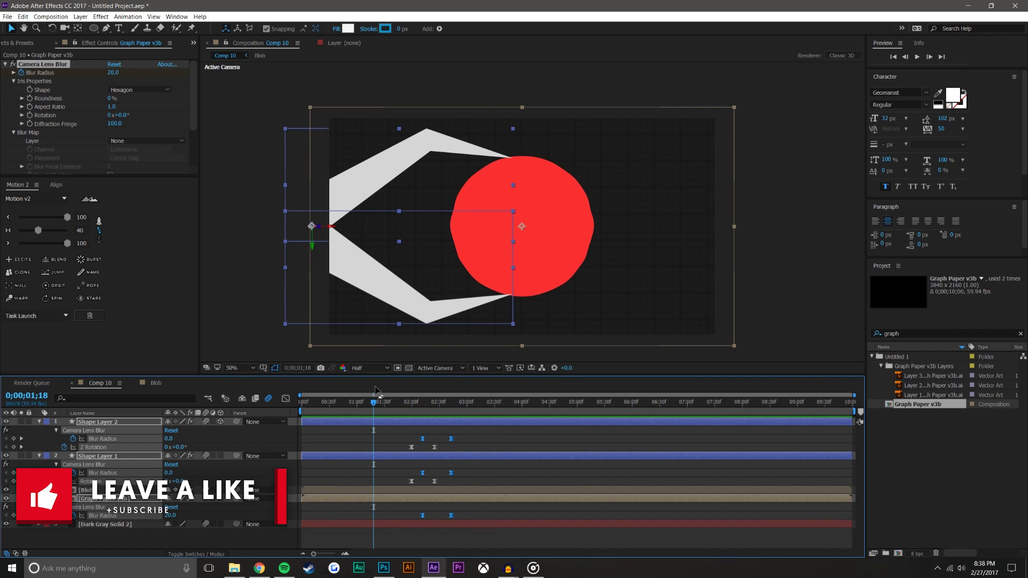